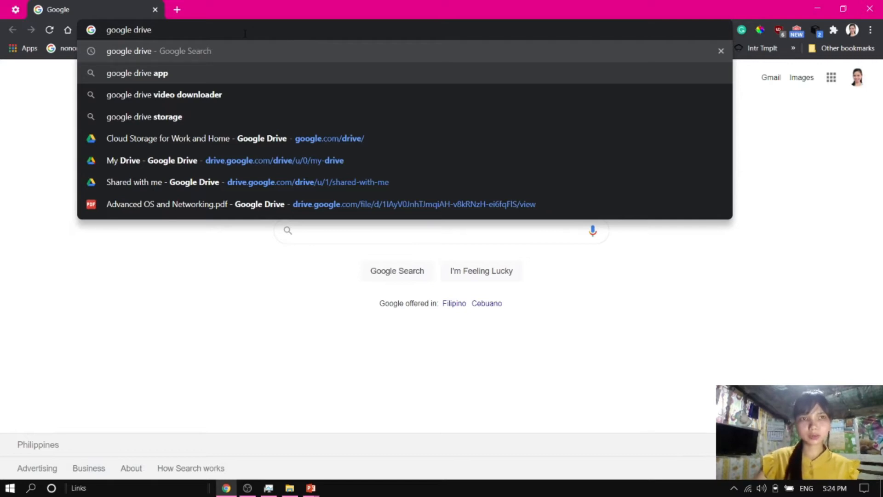
Search the web for google drive and open Google Drive from the results
{"action": "key", "text": "Return"}
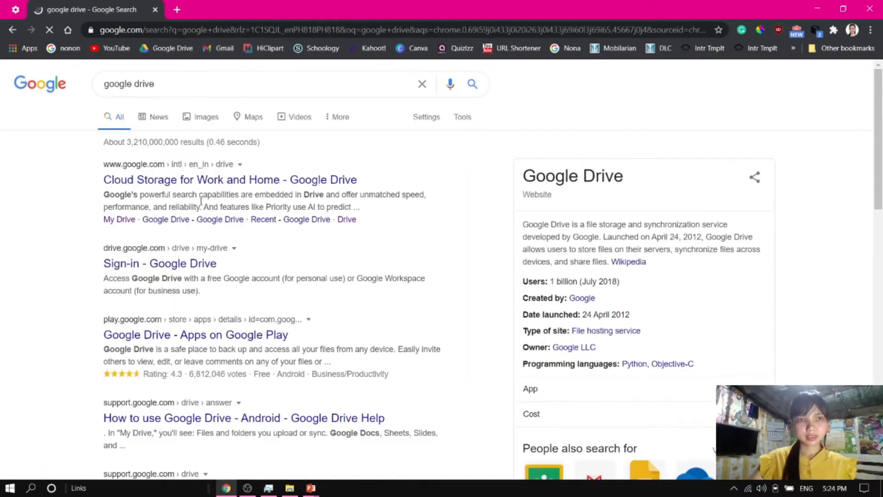
{"action": "left_click", "coordinate": [198, 180]}
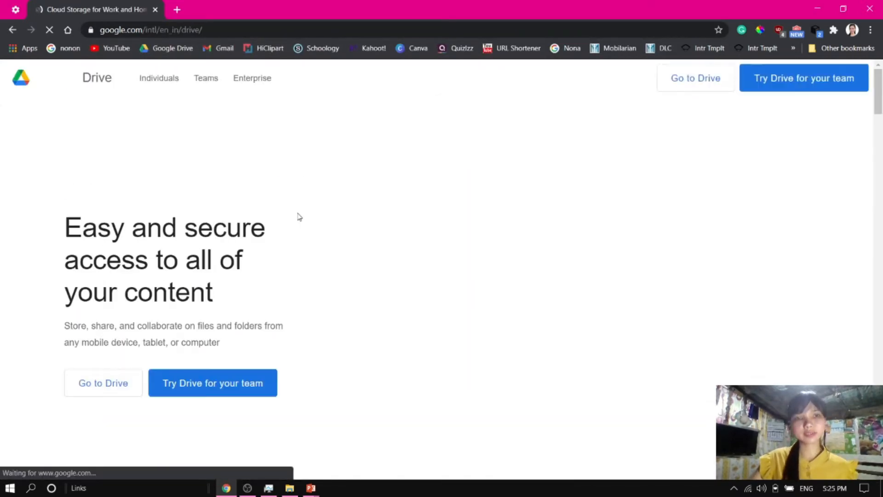
{"action": "left_click", "coordinate": [690, 83]}
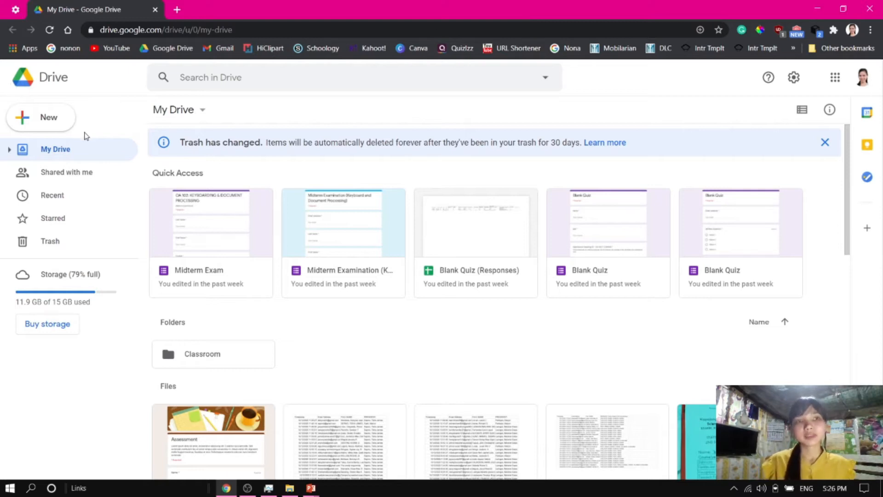
Create a new blank Google Form from Drive and switch to its Responses view
{"action": "left_click", "coordinate": [62, 127]}
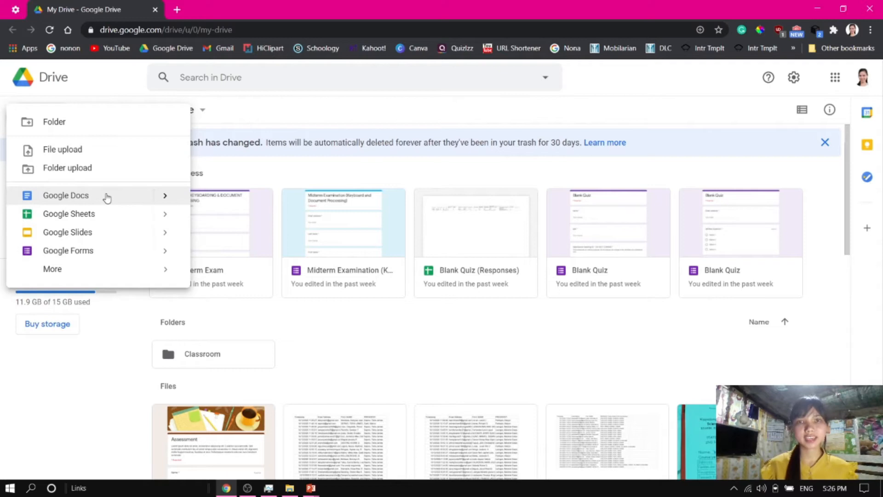
{"action": "left_click", "coordinate": [83, 256]}
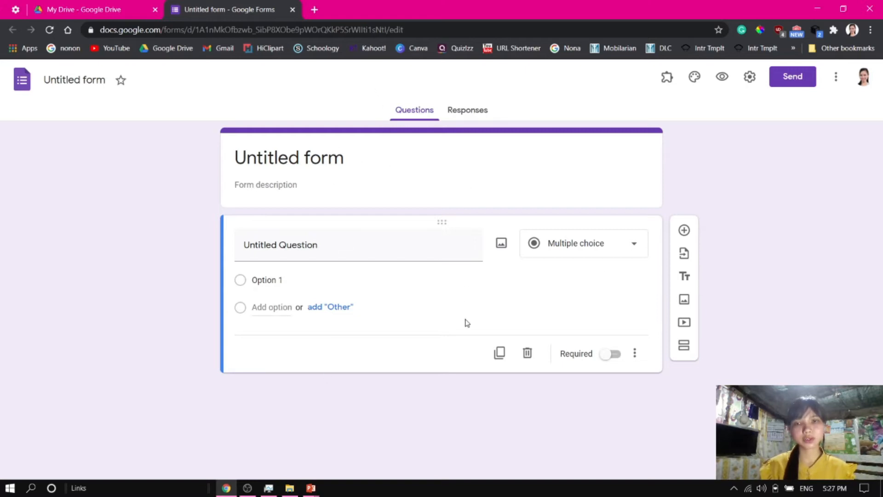
{"action": "left_click", "coordinate": [468, 117]}
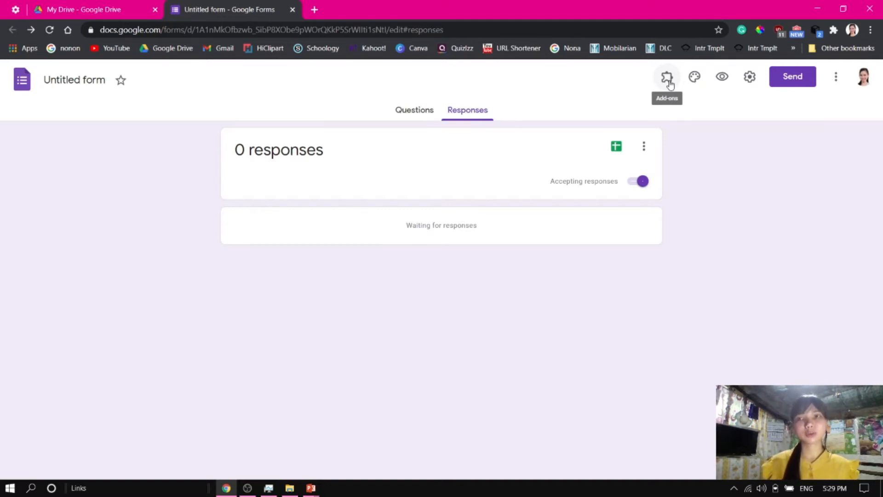
Set the form header to the Work and School theme image of a notebook, pencils and coffee
{"action": "left_click", "coordinate": [667, 79]}
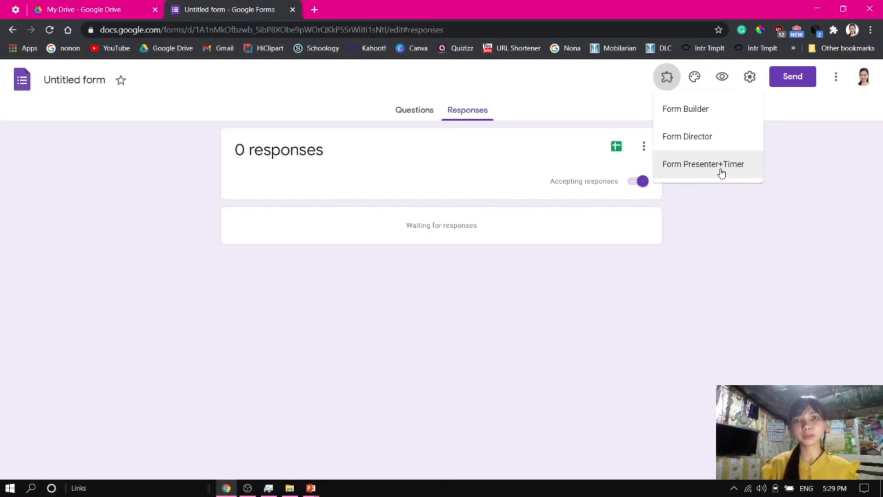
{"action": "left_click", "coordinate": [694, 80]}
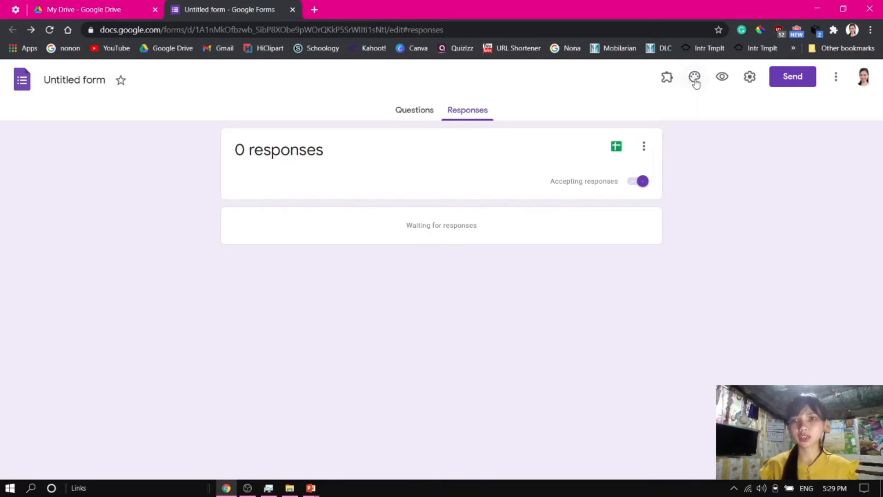
{"action": "left_click", "coordinate": [696, 80]}
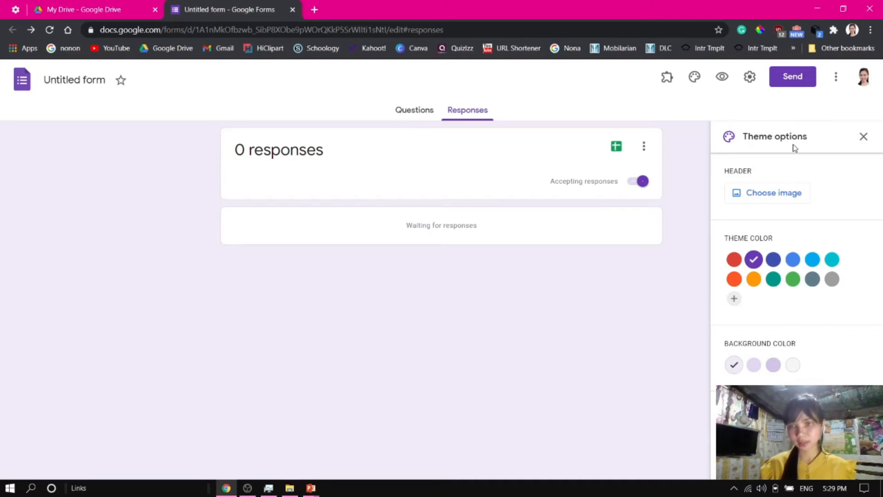
{"action": "left_click", "coordinate": [766, 198]}
{"action": "left_click_drag", "start_coordinate": [662, 331], "coordinate": [660, 230]}
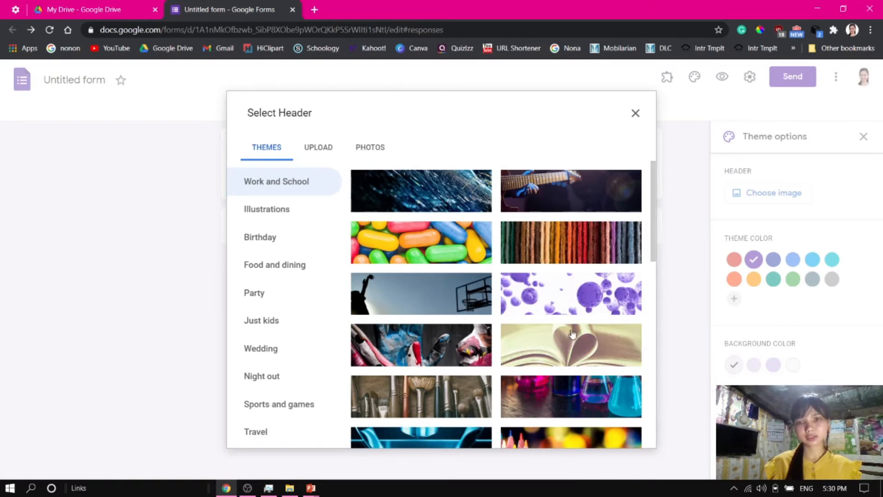
{"action": "left_click_drag", "start_coordinate": [655, 230], "coordinate": [666, 472]}
{"action": "left_click", "coordinate": [454, 418]}
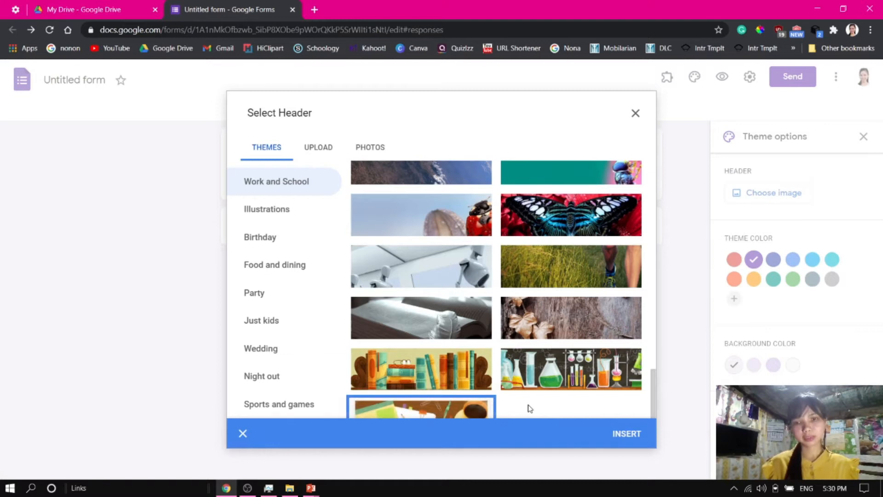
{"action": "left_click", "coordinate": [628, 435]}
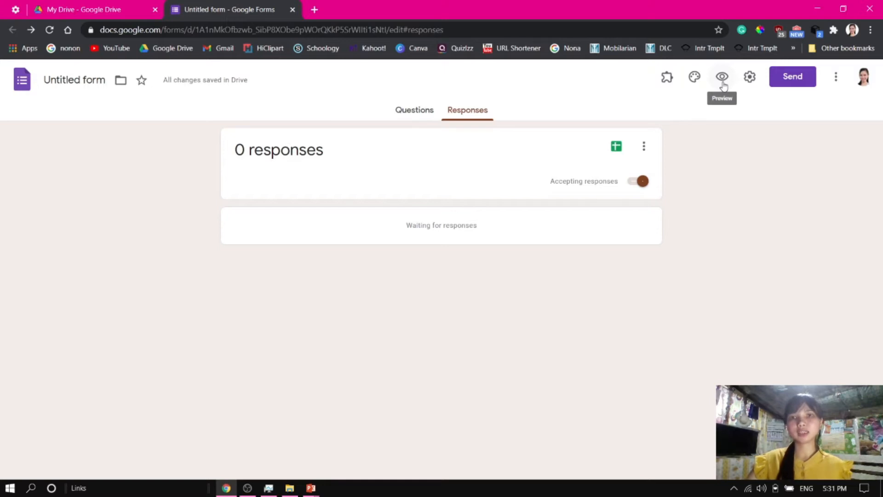
Preview the form in a new tab and return to the form editor
{"action": "left_click", "coordinate": [723, 83]}
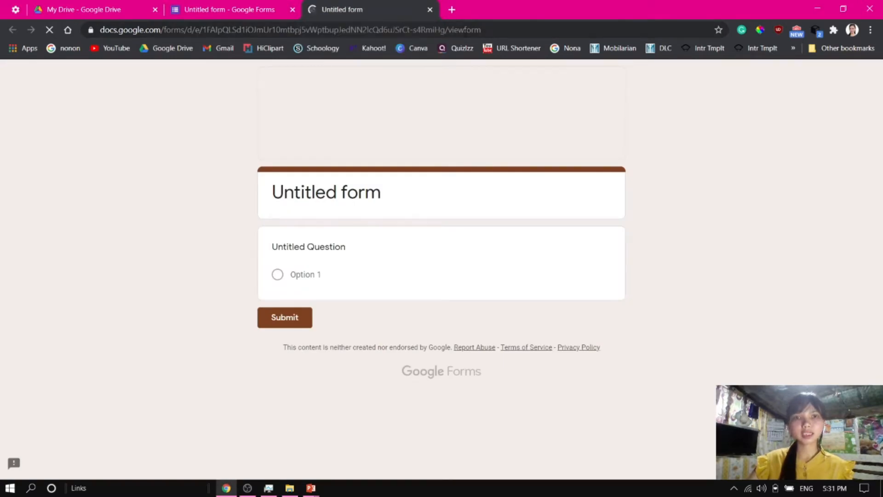
{"action": "left_click", "coordinate": [494, 29]}
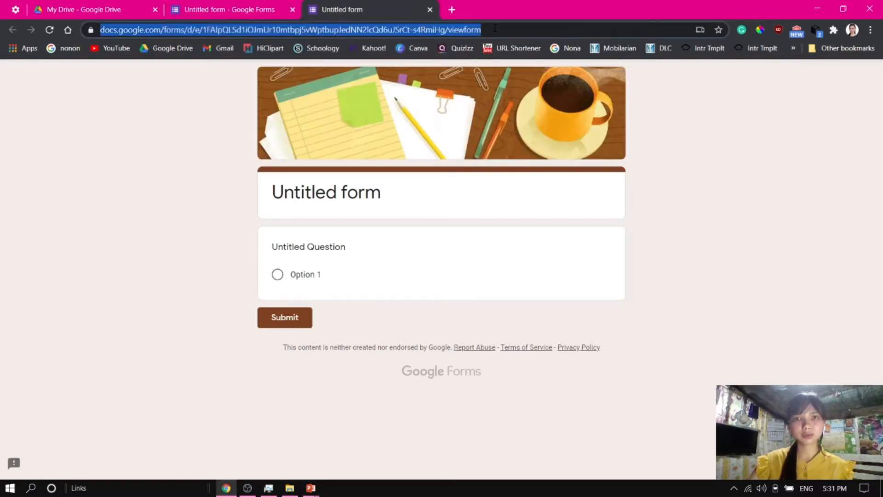
{"action": "left_click", "coordinate": [767, 160]}
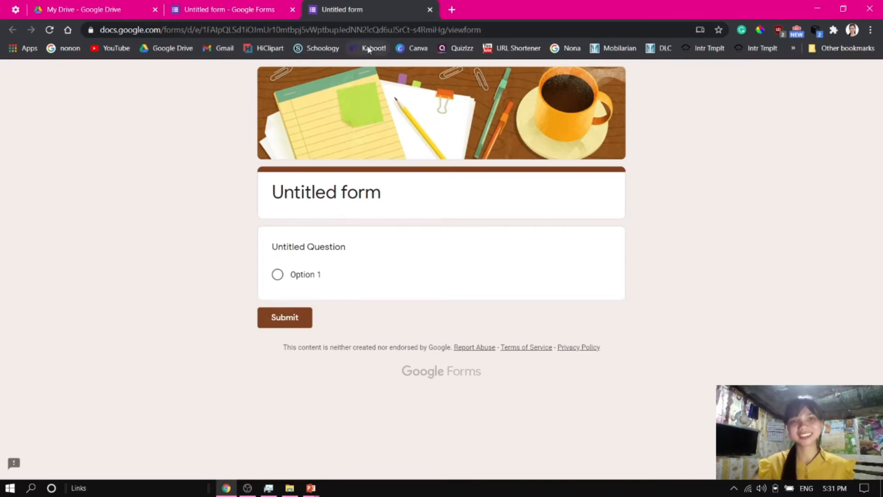
{"action": "left_click", "coordinate": [258, 10]}
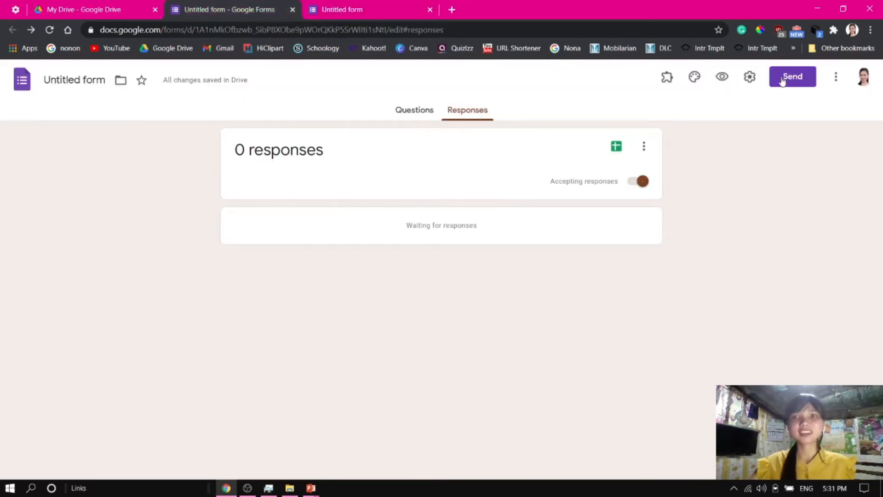
In the form settings, enable collecting email addresses and limiting respondents to 1 response
{"action": "left_click", "coordinate": [751, 77]}
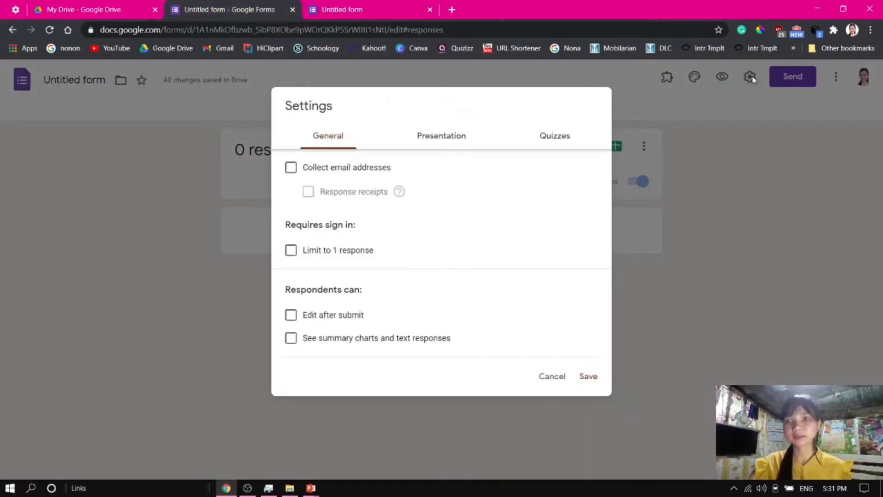
{"action": "double_click", "coordinate": [367, 95]}
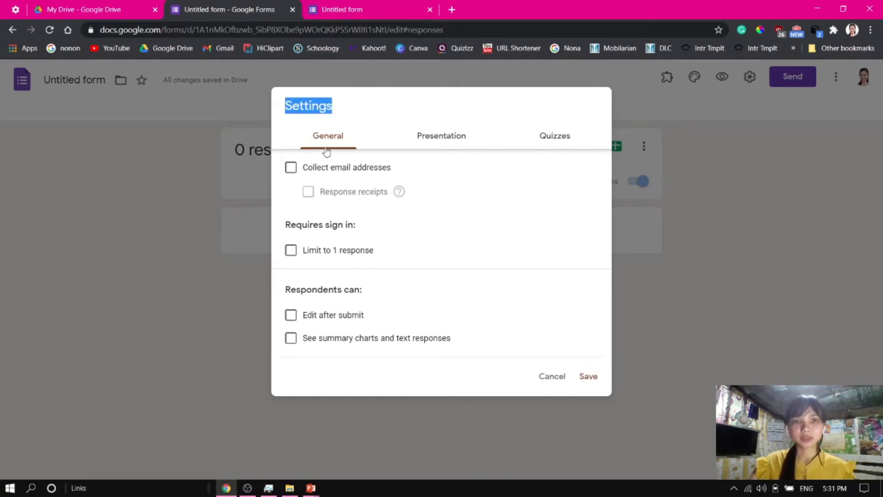
{"action": "left_click", "coordinate": [291, 168]}
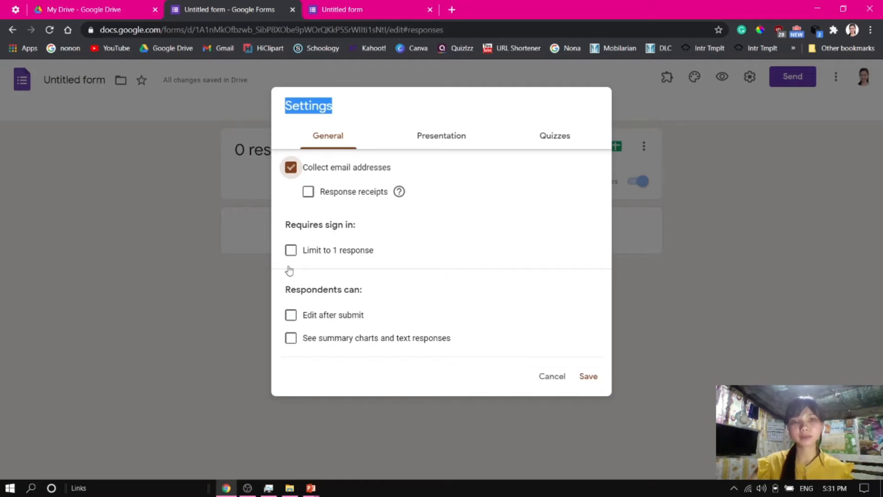
{"action": "left_click", "coordinate": [290, 251]}
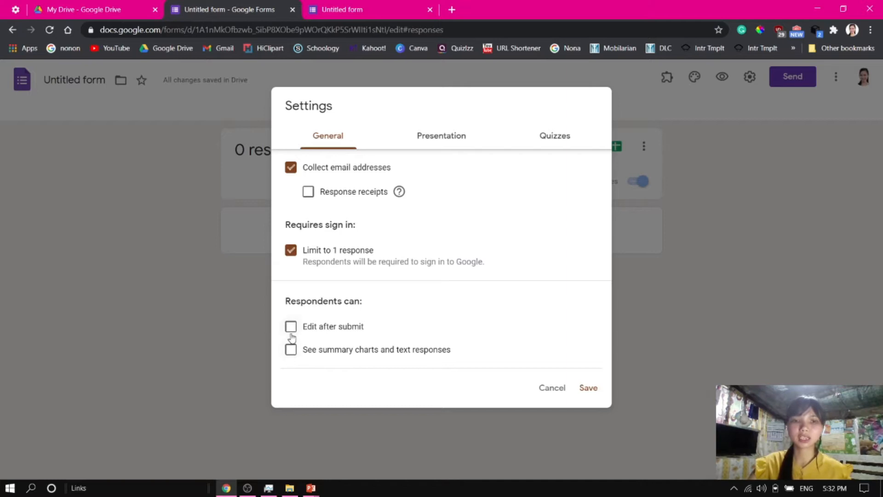
Turn on shuffle question order in the presentation settings
{"action": "left_click", "coordinate": [427, 141]}
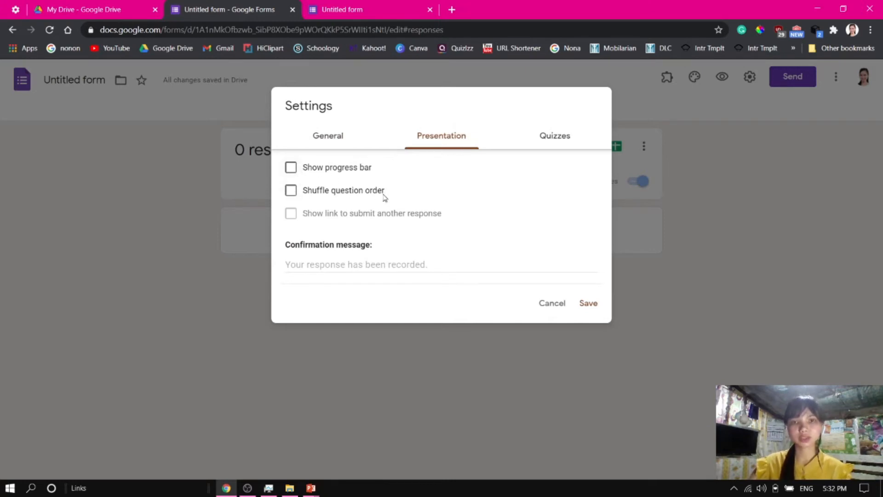
{"action": "left_click", "coordinate": [290, 194]}
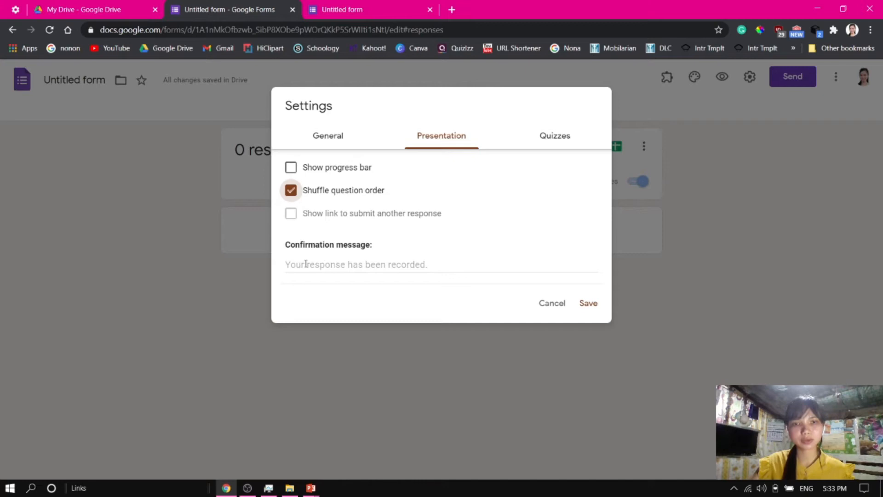
{"action": "left_click", "coordinate": [436, 264]}
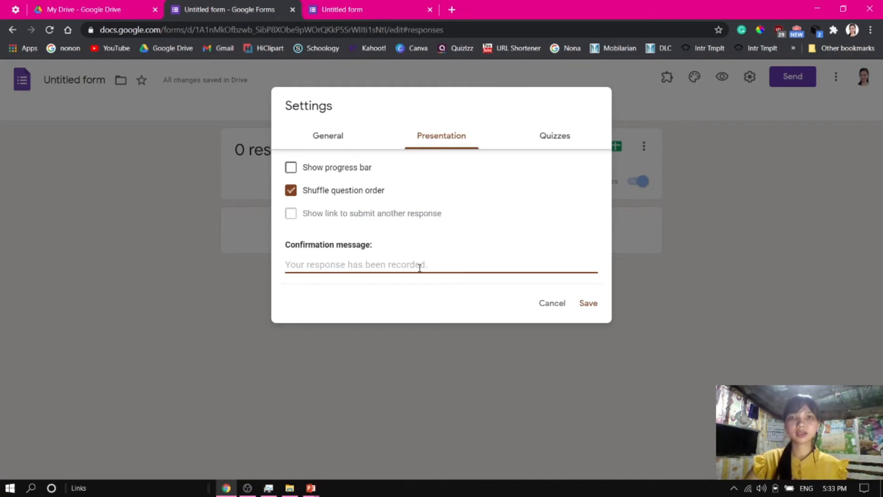
Turn on Make this a quiz in the quiz settings and save the settings
{"action": "left_click", "coordinate": [556, 141]}
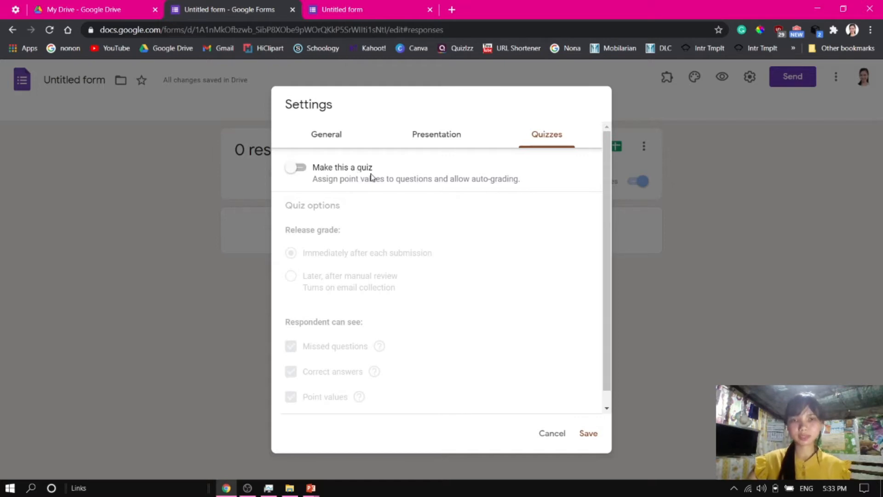
{"action": "left_click", "coordinate": [302, 169]}
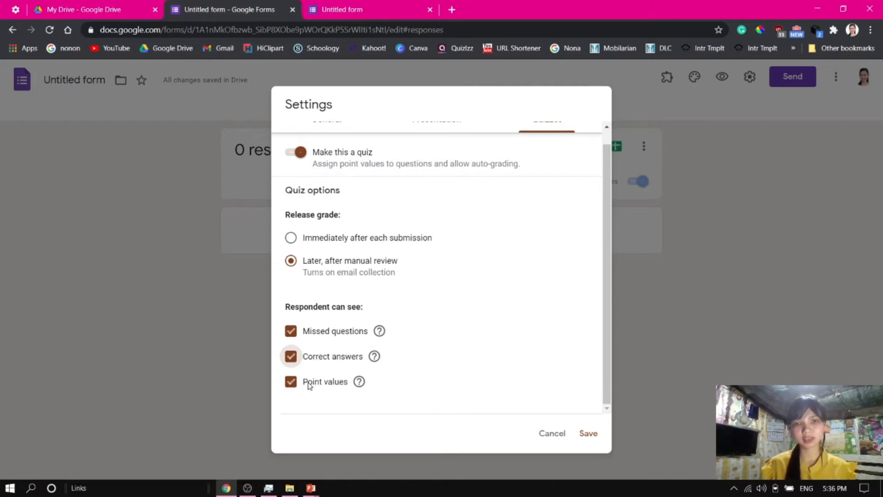
{"action": "scroll", "coordinate": [390, 392], "scroll_direction": "up", "scroll_amount": 1}
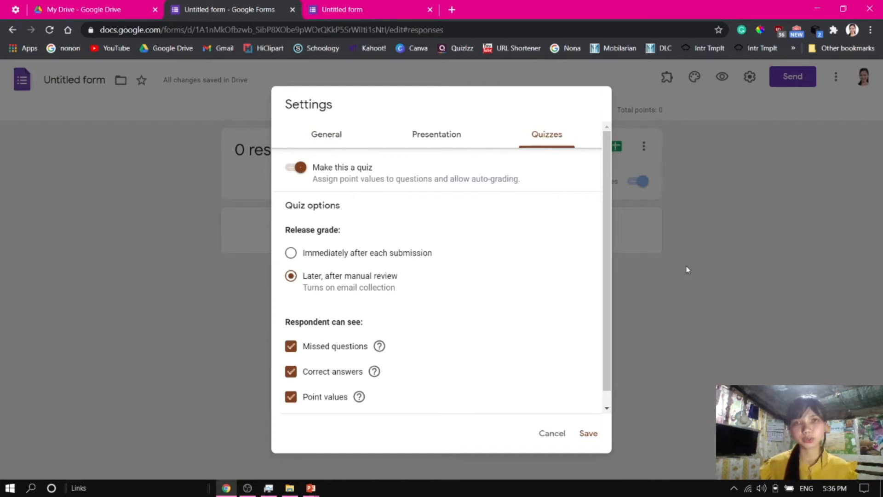
{"action": "left_click", "coordinate": [589, 434]}
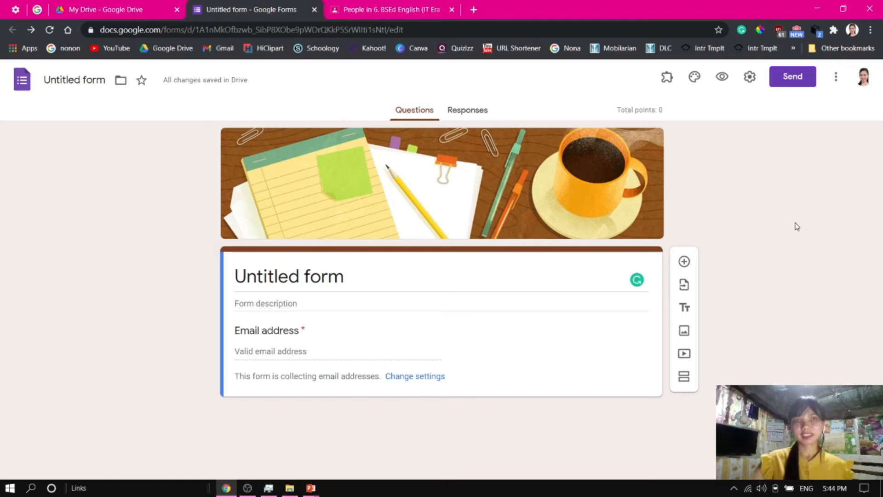
Open the add-collaborators dialog and close it without adding editors
{"action": "left_click", "coordinate": [837, 79]}
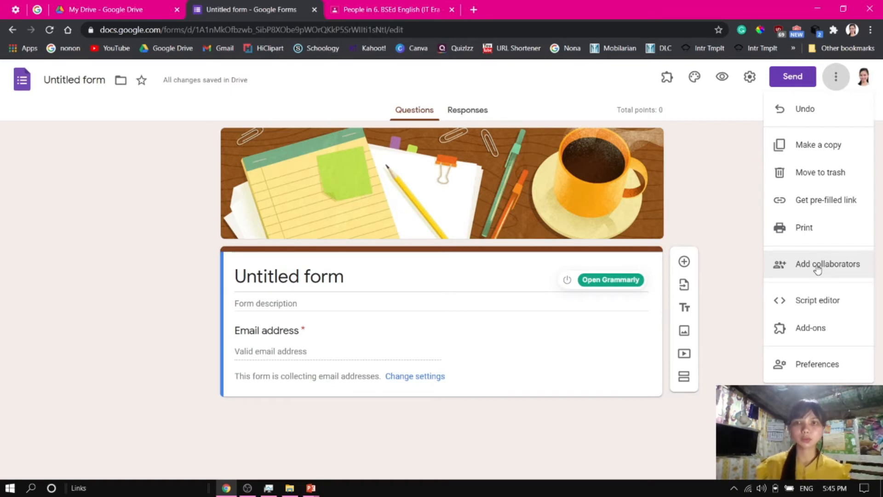
{"action": "left_click", "coordinate": [819, 269]}
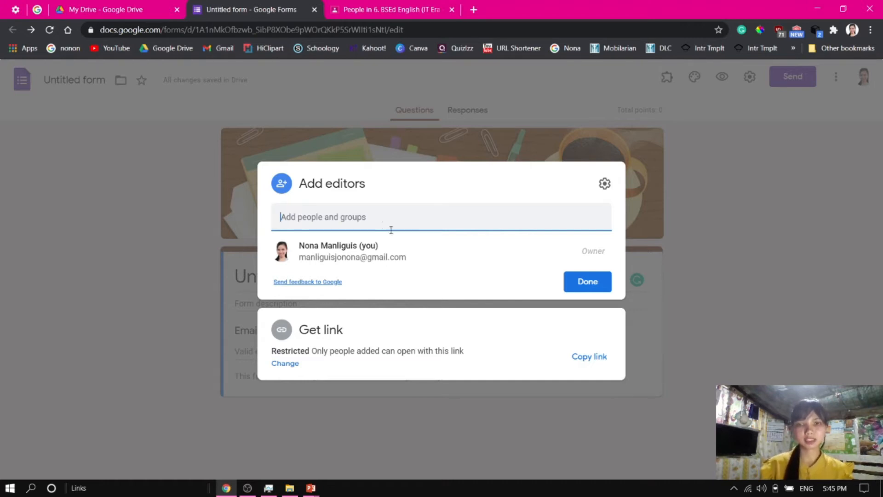
{"action": "left_click", "coordinate": [588, 281]}
In the form preferences, set new forms to collect email addresses and make questions required by default
{"action": "left_click", "coordinate": [836, 76]}
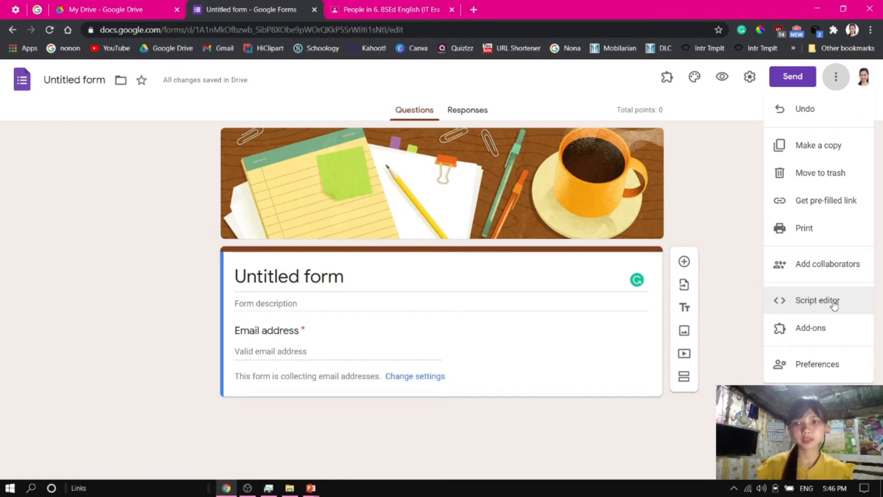
{"action": "left_click", "coordinate": [827, 366]}
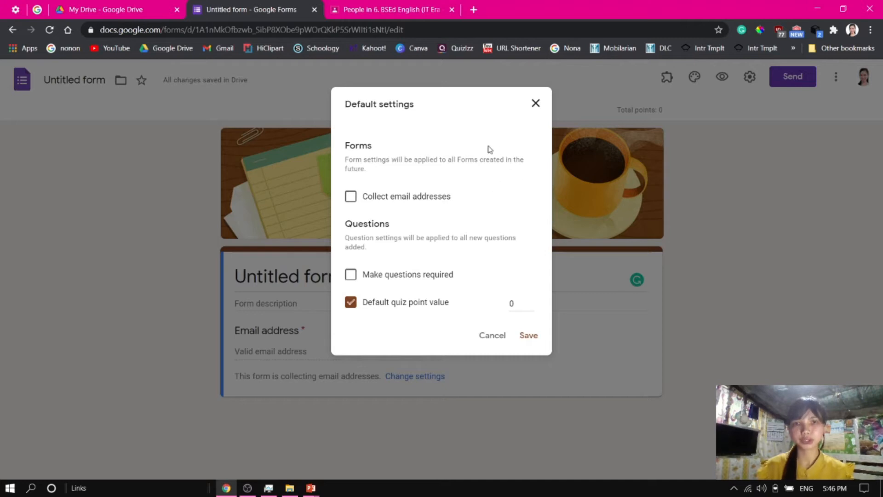
{"action": "left_click", "coordinate": [351, 198]}
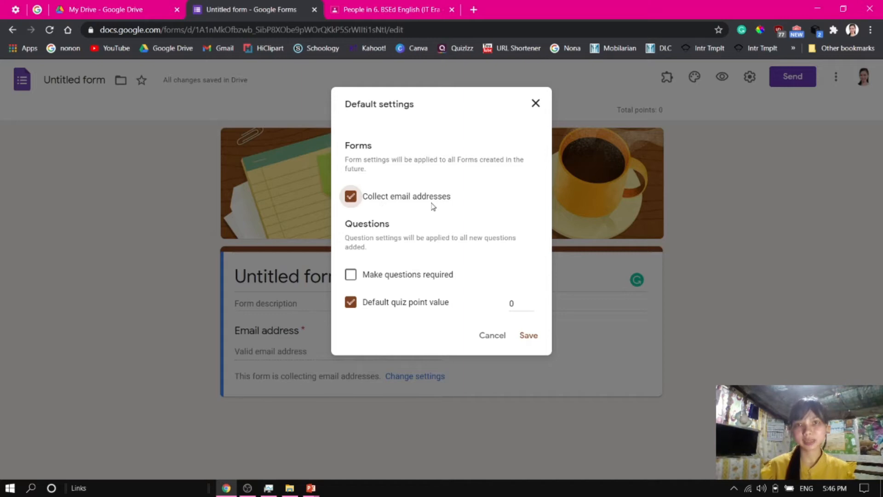
{"action": "left_click", "coordinate": [352, 278]}
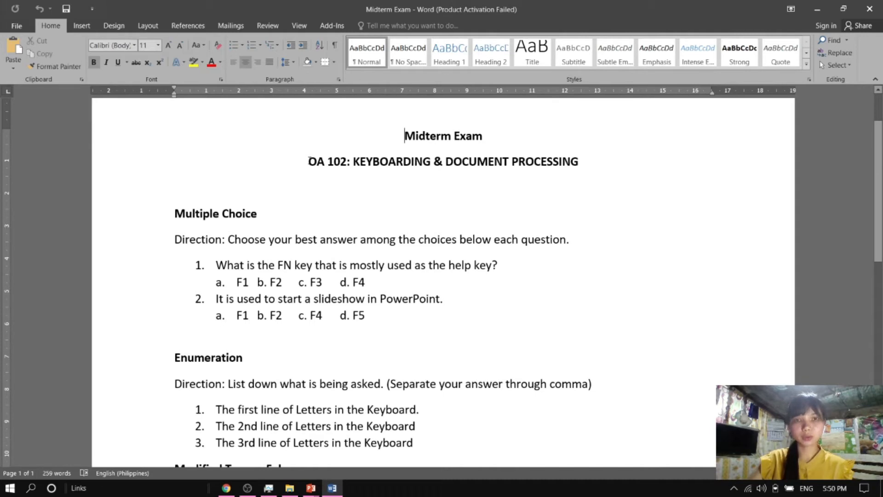
Copy the course title OA 102: KEYBOARDING & DOCUMENT PROCESSING from the Word document and paste it as the form's title
{"action": "left_click_drag", "start_coordinate": [309, 161], "coordinate": [577, 167]}
{"action": "key", "text": "ctrl+c"}
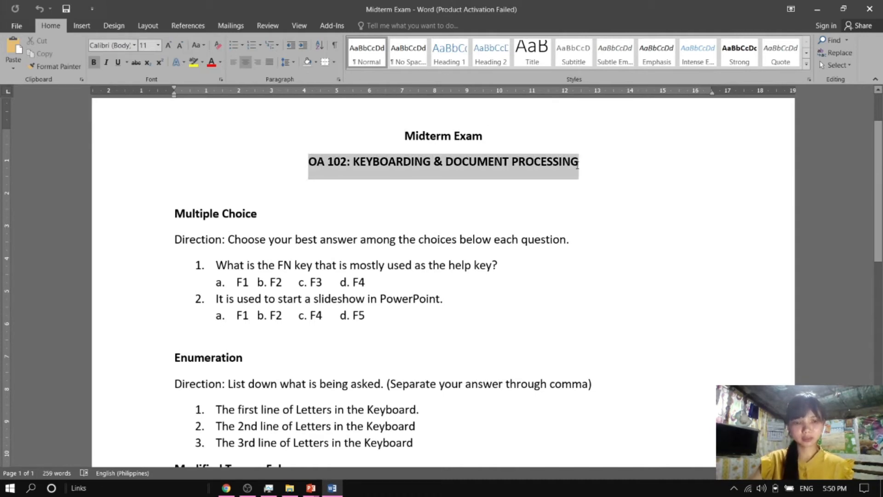
{"action": "key", "text": "alt+Tab"}
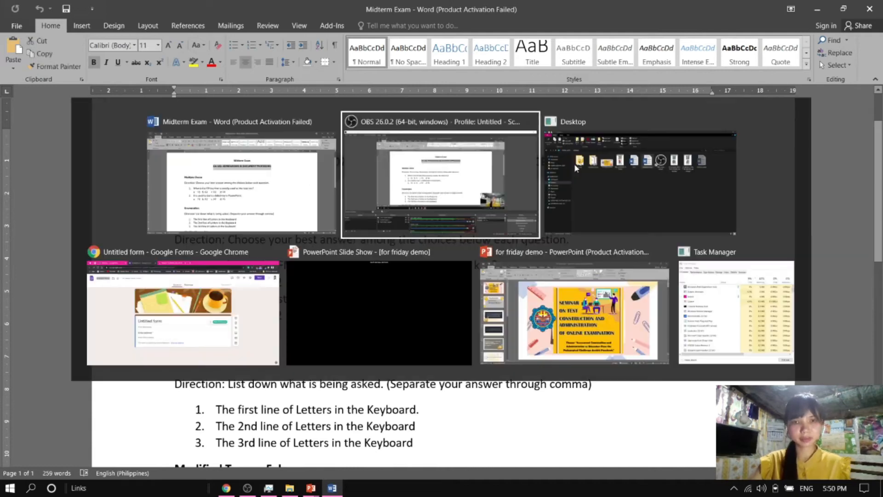
{"action": "key", "text": "alt+Tab"}
{"action": "key", "text": "alt+Tab"}
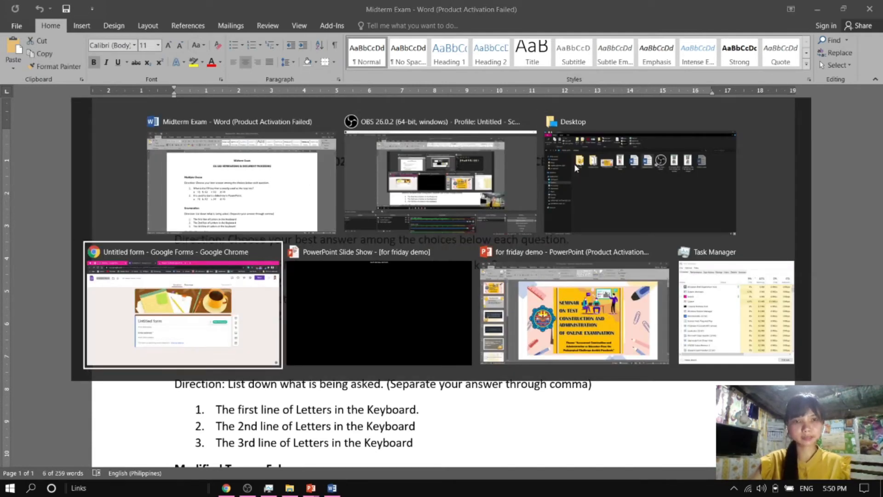
{"action": "left_click", "coordinate": [100, 76]}
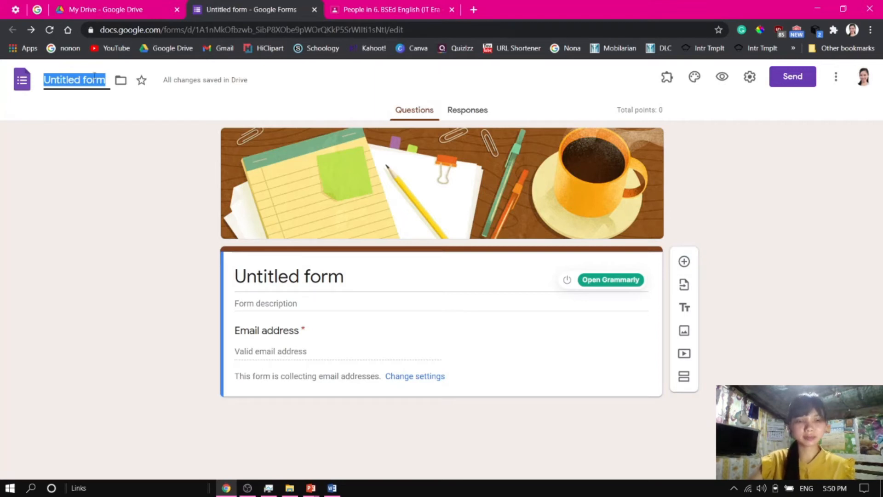
{"action": "key", "text": "ctrl+v"}
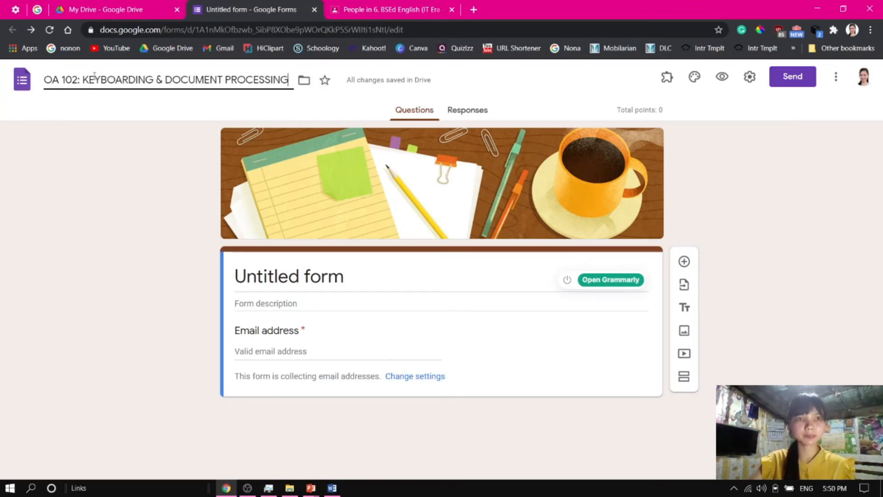
{"action": "left_click", "coordinate": [353, 98]}
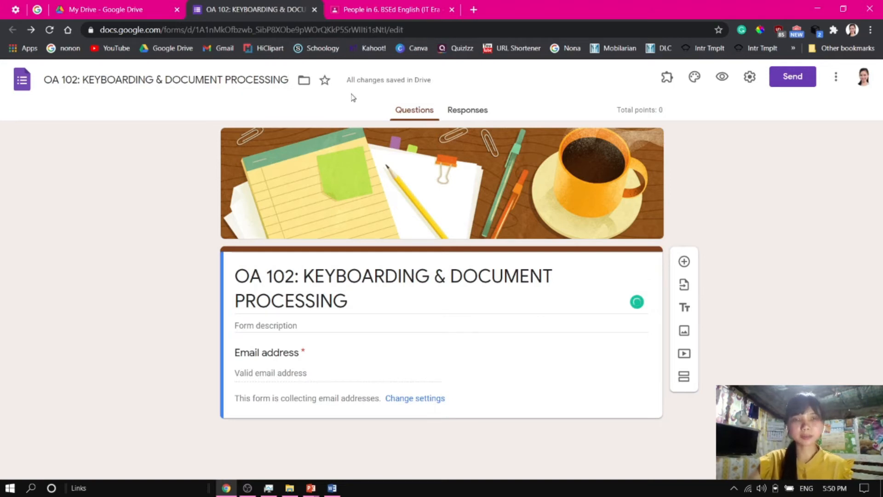
Star the form to mark it as a favourite
{"action": "left_click", "coordinate": [324, 82]}
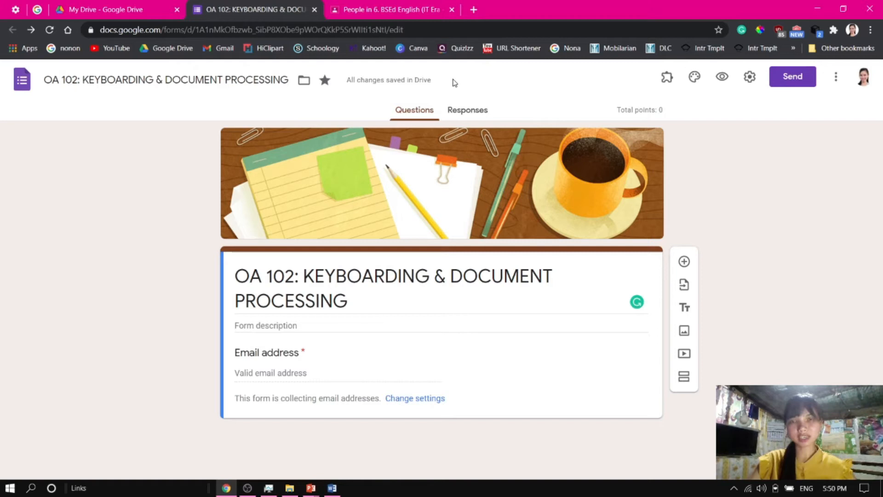
{"action": "key", "text": "ctrl+plus"}
{"action": "key", "text": "ctrl+plus"}
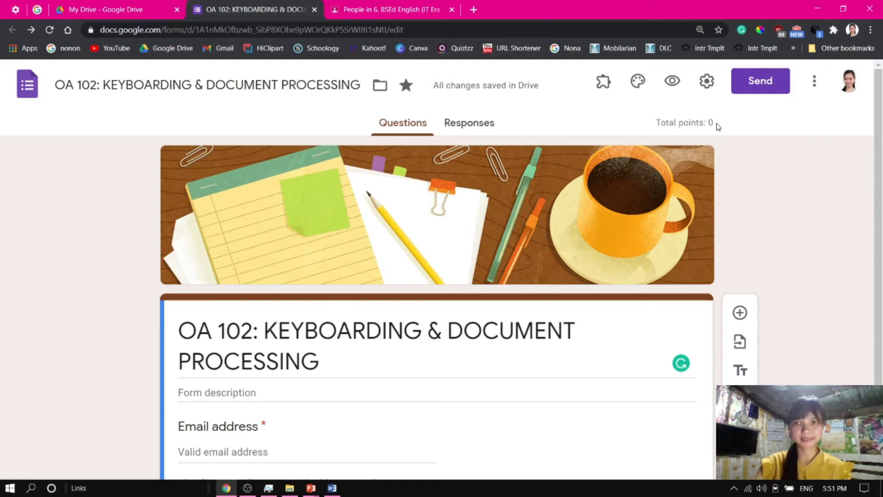
Copy the heading Midterm Exam from the Word document and paste it into the form description
{"action": "scroll", "coordinate": [126, 322], "scroll_direction": "down", "scroll_amount": 2}
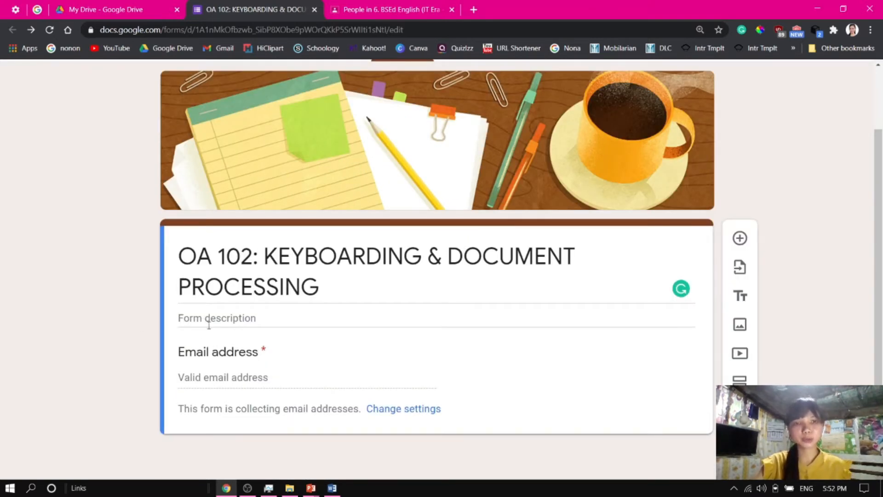
{"action": "left_click", "coordinate": [260, 318]}
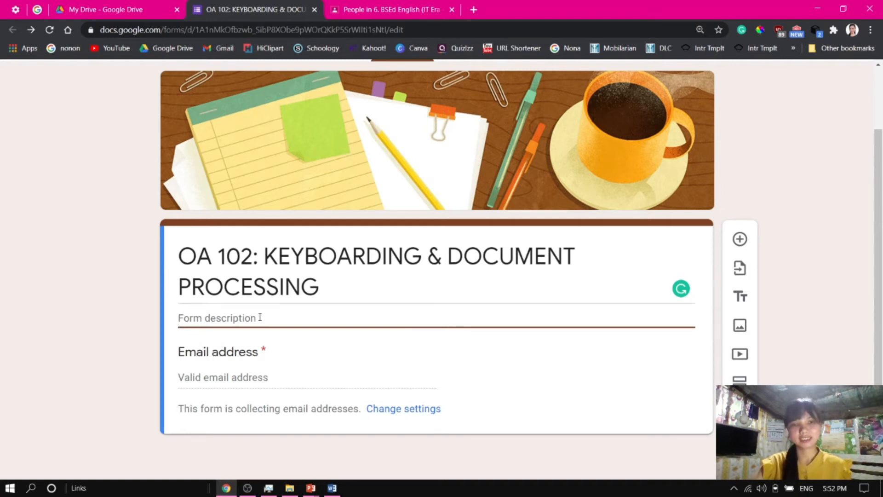
{"action": "key", "text": "alt+Tab"}
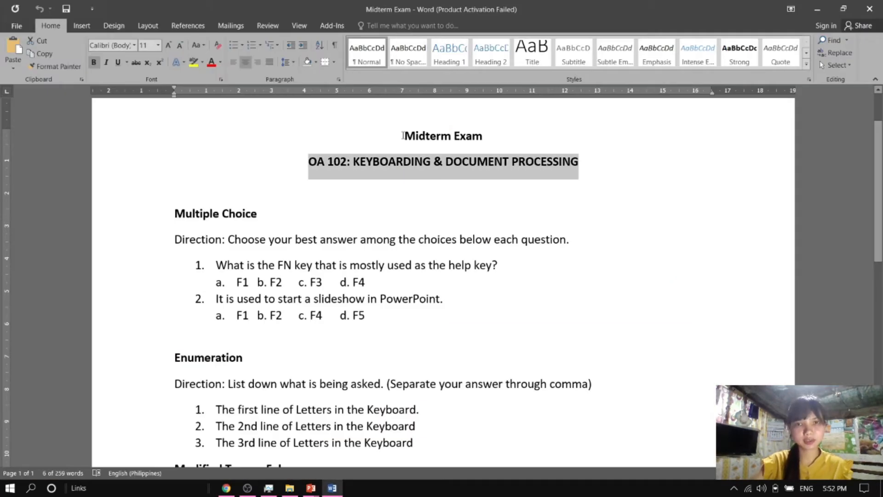
{"action": "left_click_drag", "start_coordinate": [403, 136], "coordinate": [481, 137]}
{"action": "key", "text": "ctrl+c"}
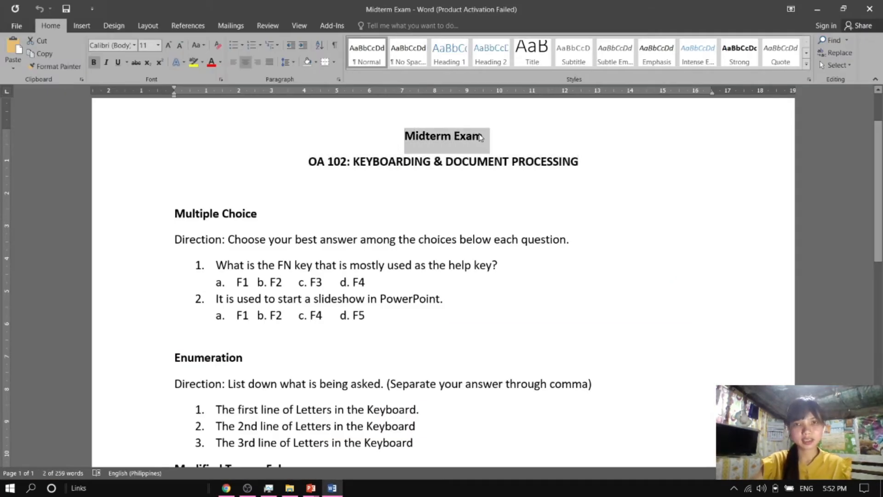
{"action": "key", "text": "alt+Tab"}
{"action": "key", "text": "alt+Tab"}
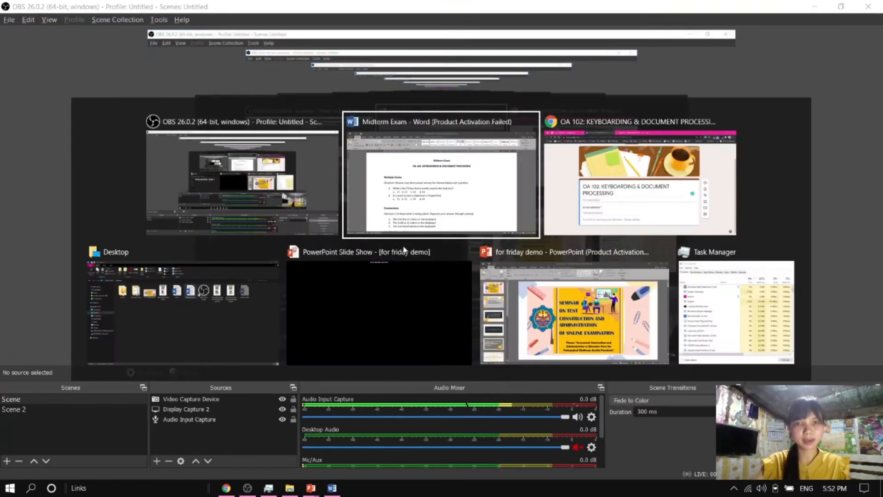
{"action": "key", "text": "alt+Tab"}
{"action": "left_click", "coordinate": [246, 315]}
{"action": "key", "text": "ctrl+v"}
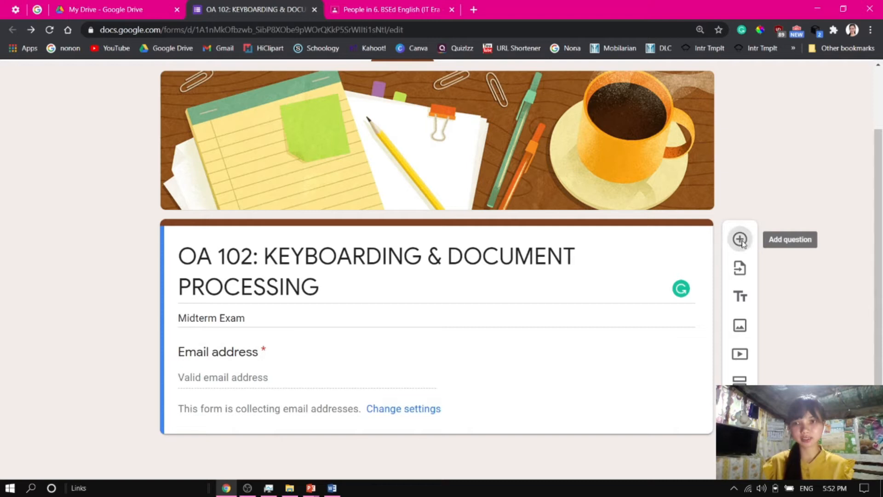
Add a new short answer question titled Classroom Password
{"action": "left_click", "coordinate": [740, 241]}
{"action": "left_click_drag", "start_coordinate": [879, 248], "coordinate": [881, 368]}
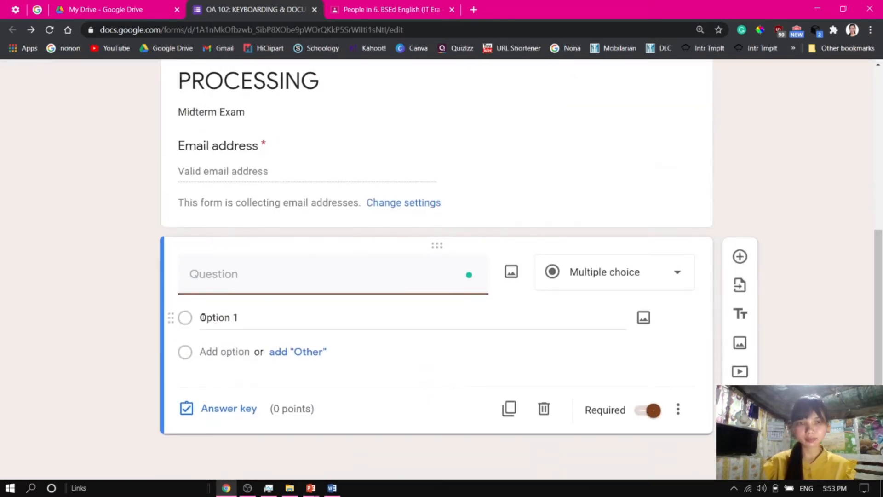
{"action": "type", "text": "Password"}
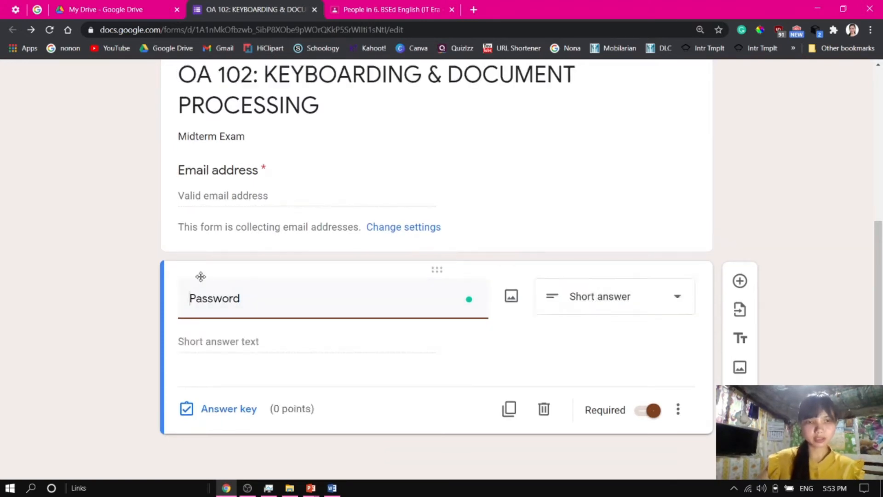
{"action": "key", "text": "Home"}
{"action": "type", "text": "Cla"}
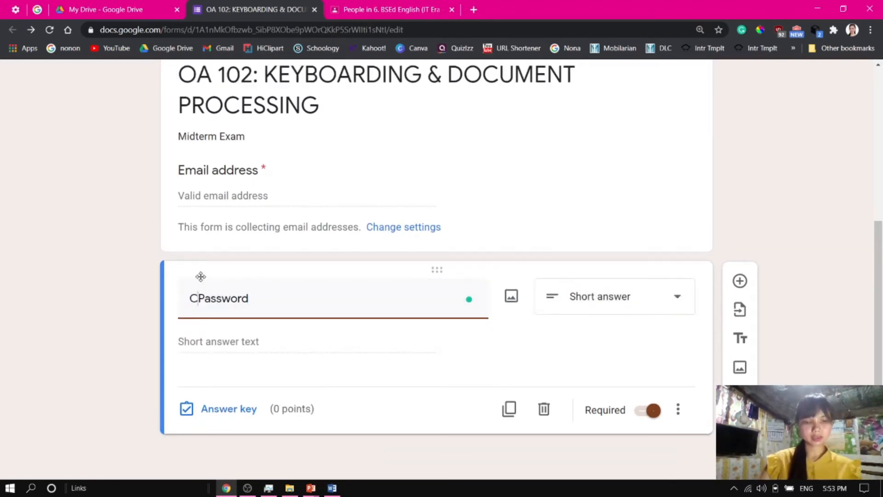
{"action": "type", "text": "ssroom"}
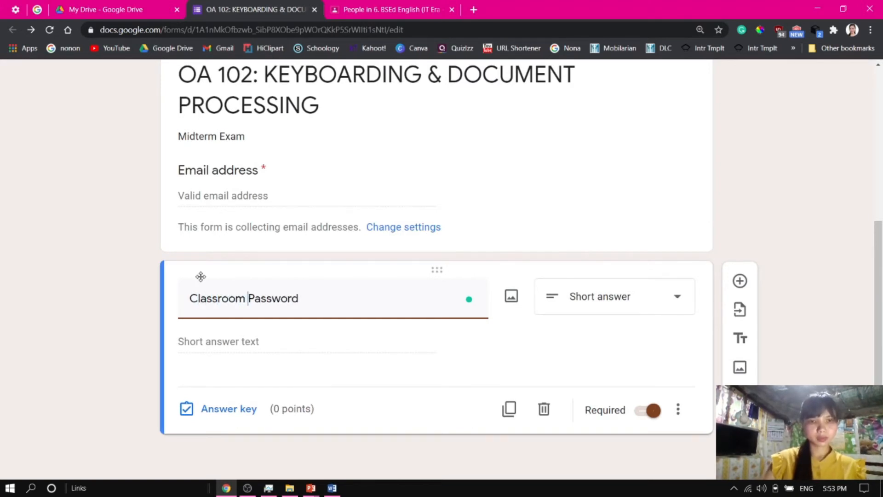
{"action": "triple_click", "coordinate": [304, 296]}
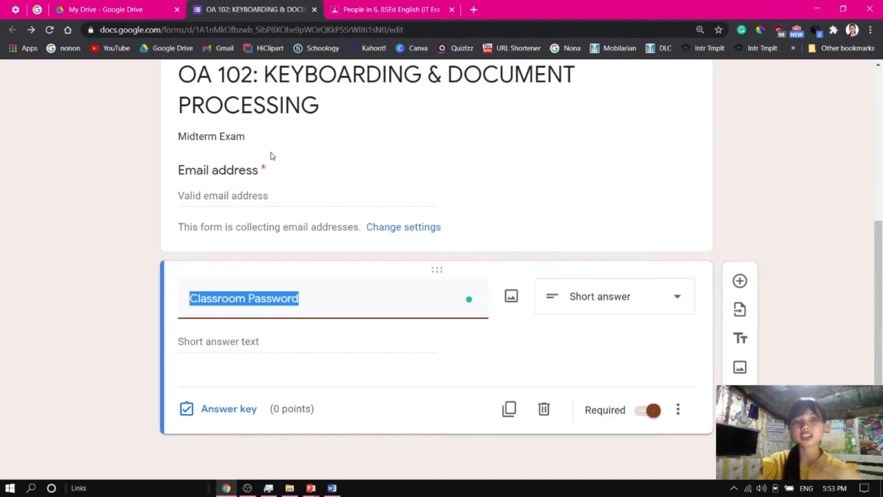
{"action": "left_click", "coordinate": [325, 298]}
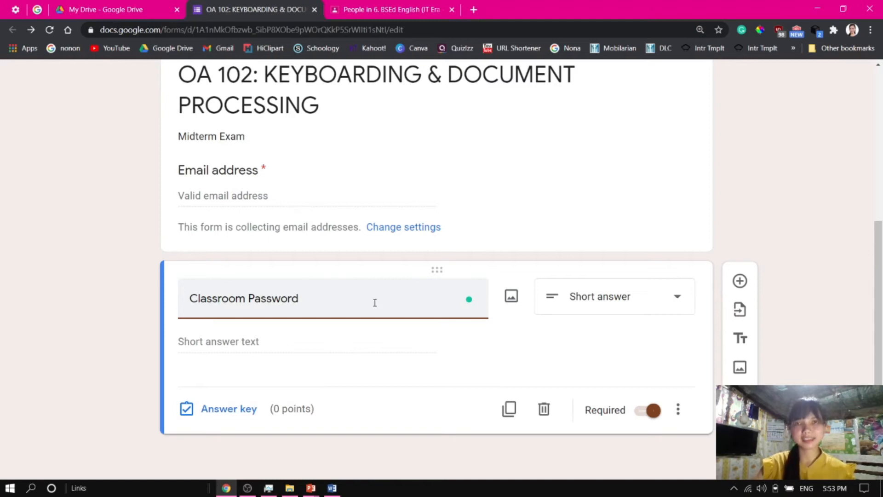
{"action": "left_click", "coordinate": [624, 306]}
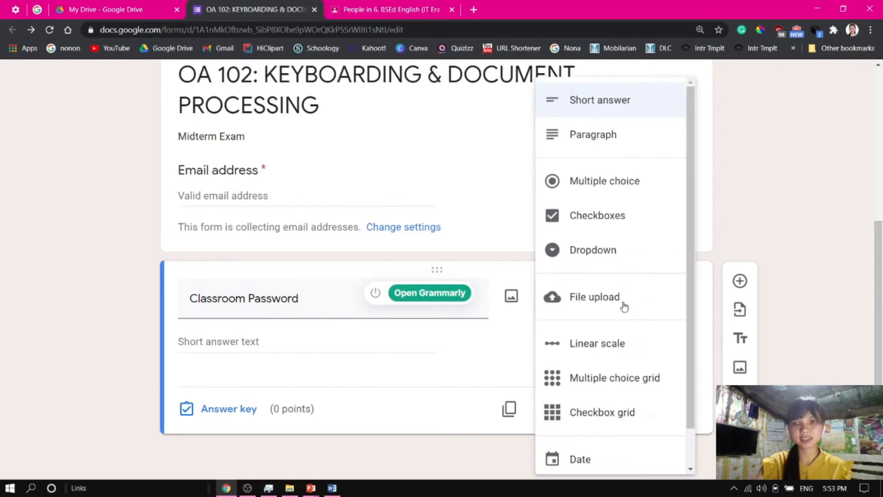
{"action": "left_click", "coordinate": [602, 102]}
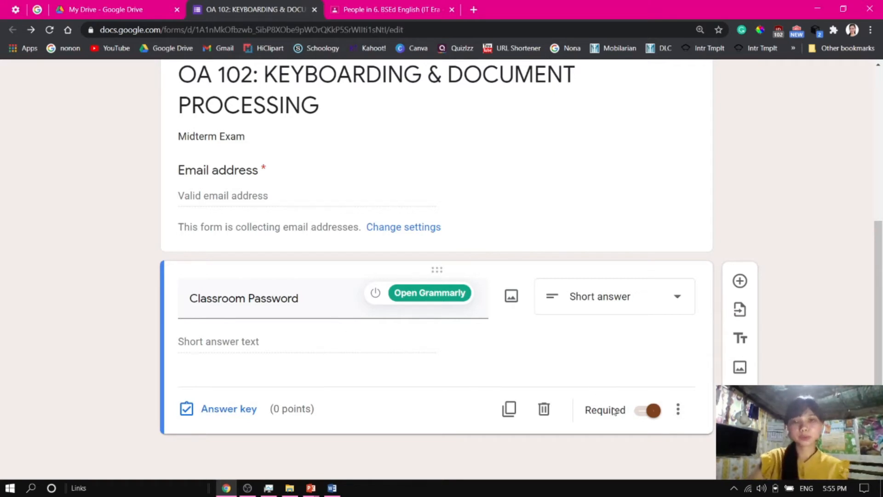
Add response validation to the question using a Regular expression that Matches the classroom password as the pattern
{"action": "left_click", "coordinate": [679, 411]}
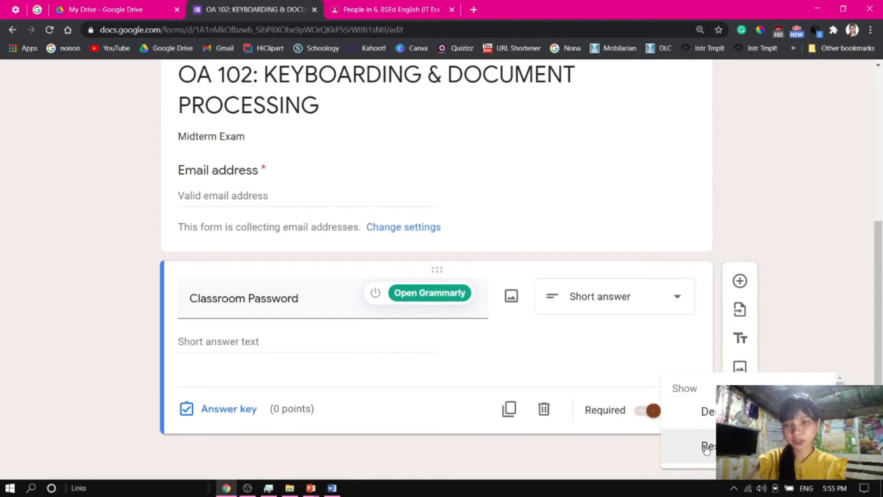
{"action": "left_click", "coordinate": [706, 448]}
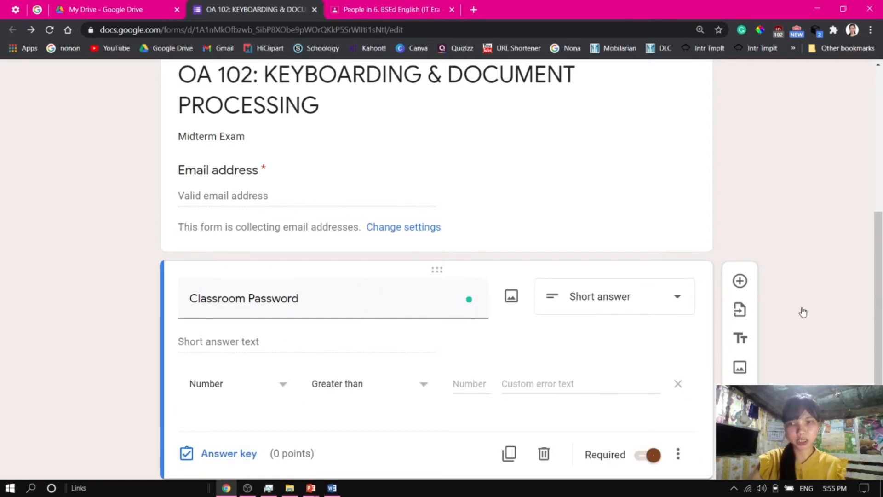
{"action": "left_click_drag", "start_coordinate": [880, 290], "coordinate": [881, 318]}
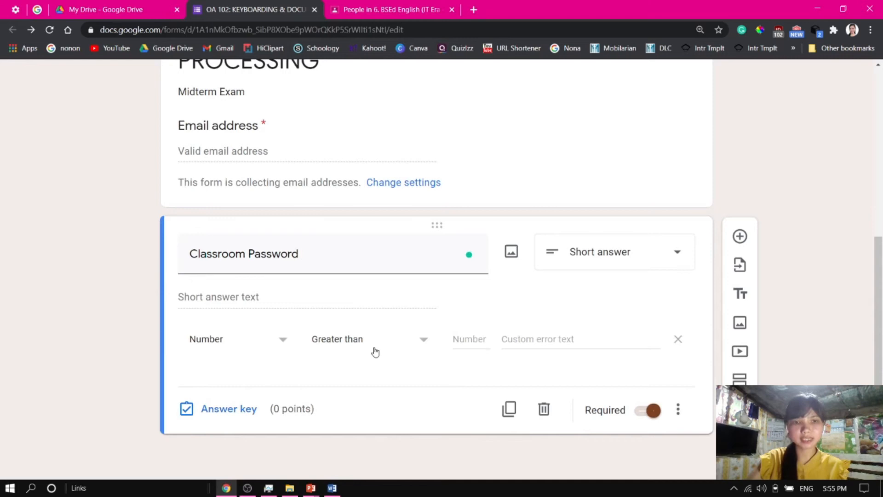
{"action": "left_click", "coordinate": [284, 345]}
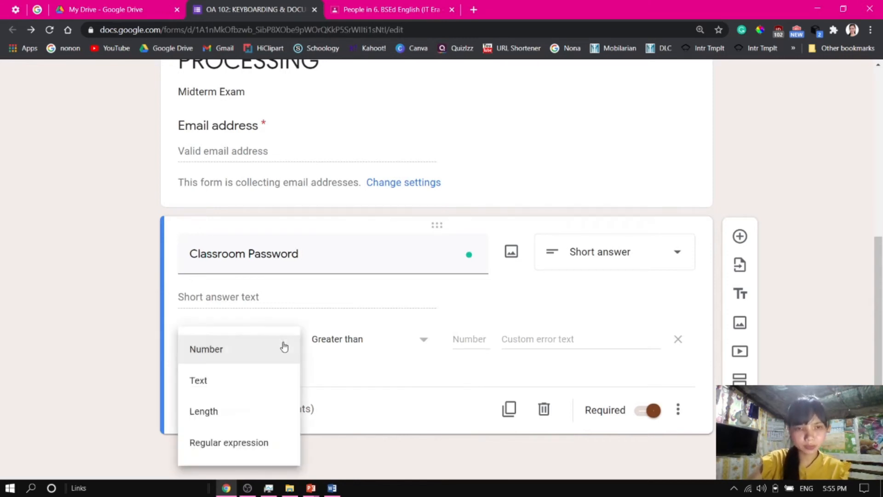
{"action": "left_click", "coordinate": [236, 443]}
{"action": "left_click", "coordinate": [348, 339]}
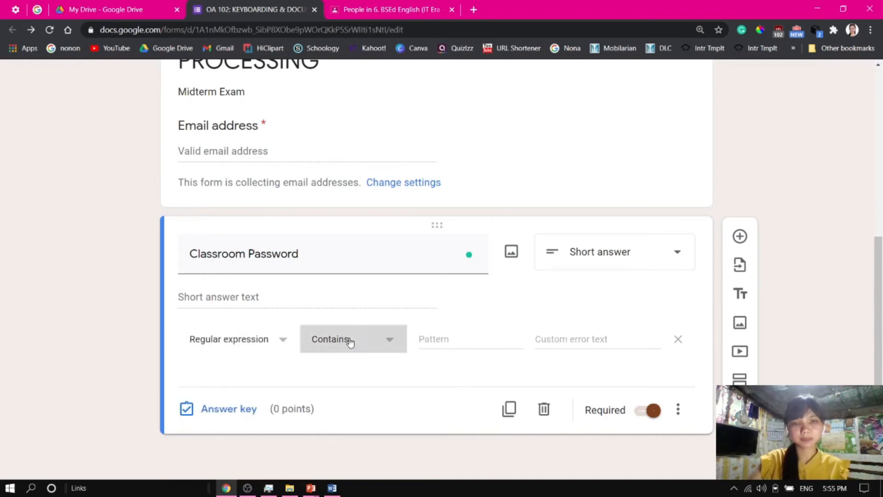
{"action": "left_click", "coordinate": [357, 411]}
{"action": "left_click", "coordinate": [448, 341]}
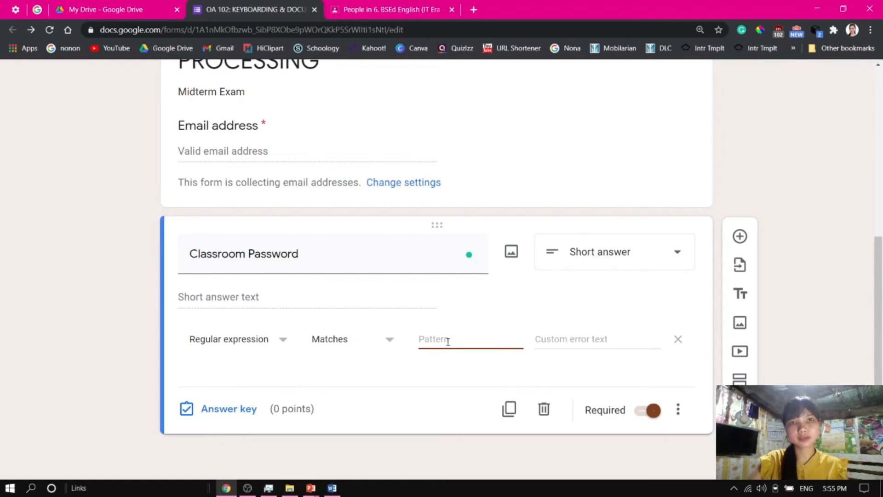
{"action": "type", "text": "qwerty"}
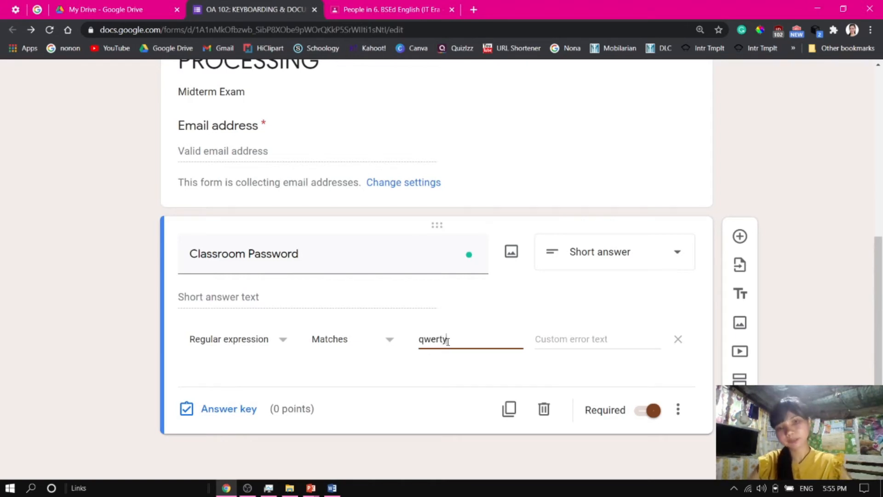
Set the validation's custom error text to Invalid Classroom Password
{"action": "left_click", "coordinate": [556, 340]}
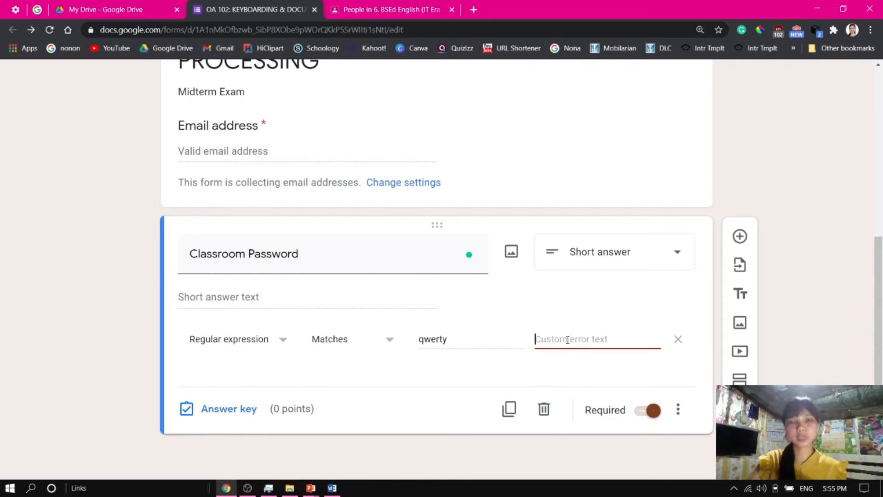
{"action": "type", "text": "Inv"}
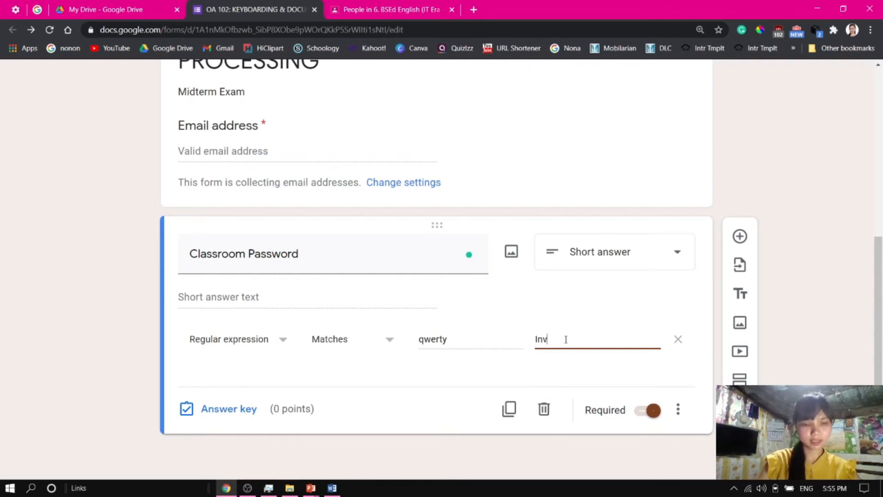
{"action": "type", "text": "alid "}
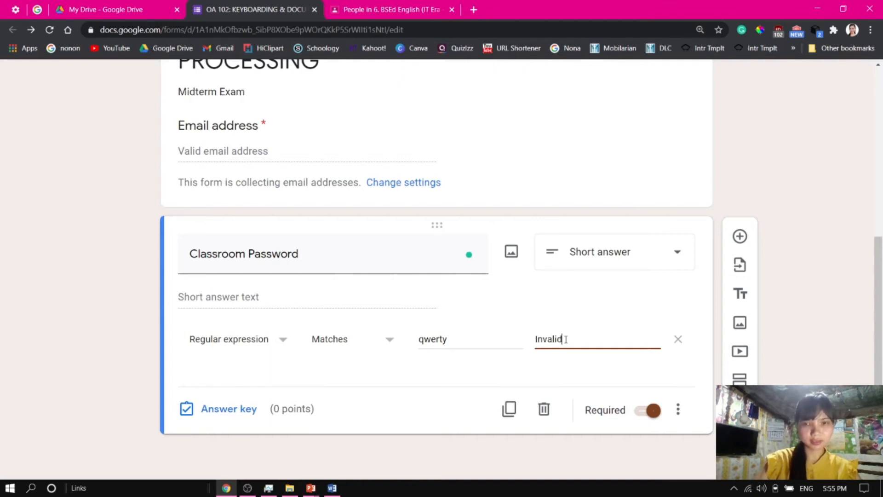
{"action": "type", "text": "Classo"}
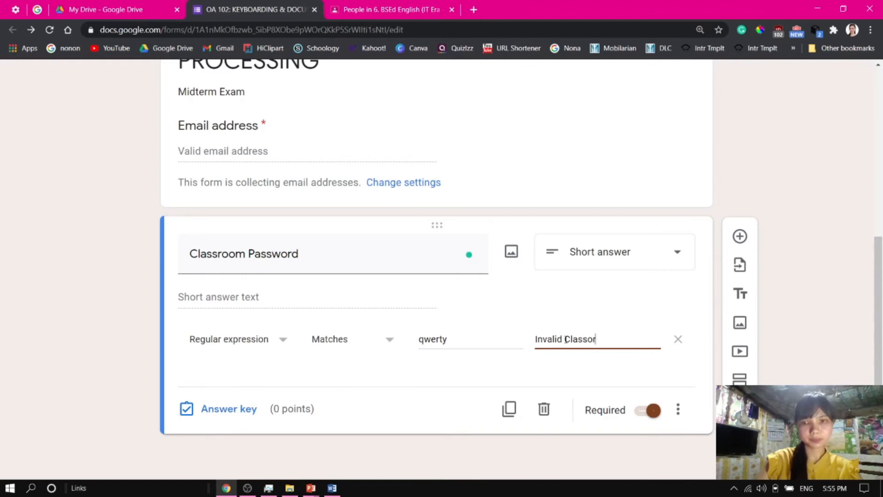
{"action": "type", "text": "room"}
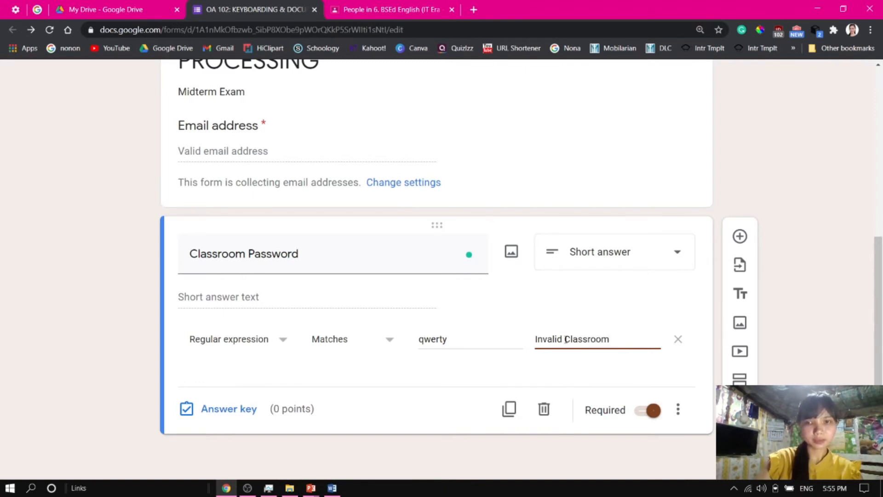
{"action": "type", "text": " Password"}
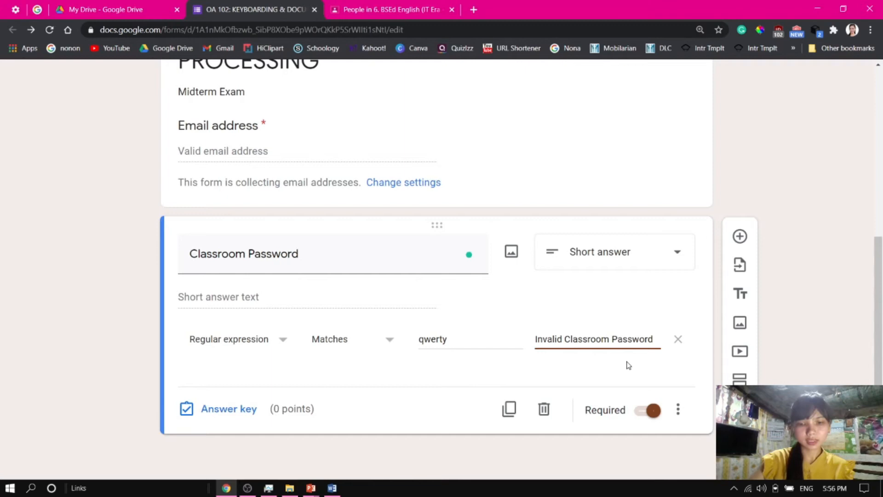
Extend the validation error text to Invalid Classroom Password. Please ask your teacher
{"action": "type", "text": ". Ask your"}
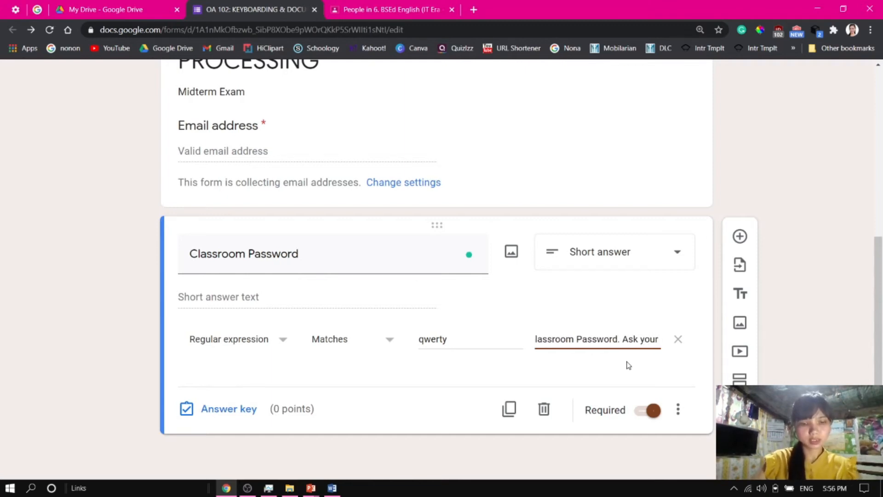
{"action": "type", "text": " teah"}
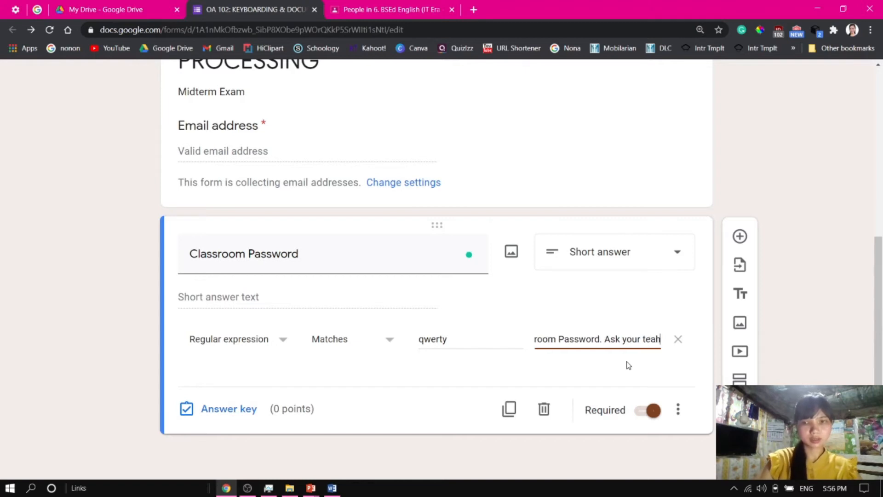
{"action": "key", "text": "BackSpace"}
{"action": "type", "text": "cher"}
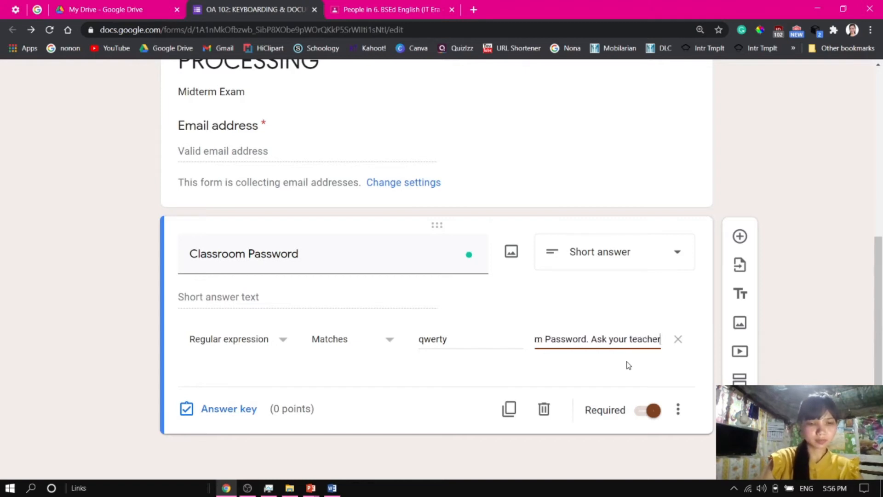
{"action": "type", "text": "."}
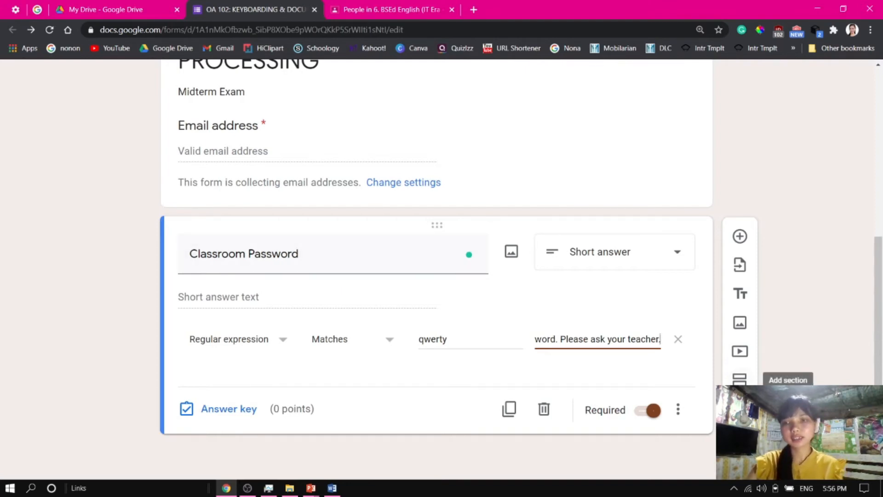
Add a new section and title it Personal Information
{"action": "left_click", "coordinate": [741, 380]}
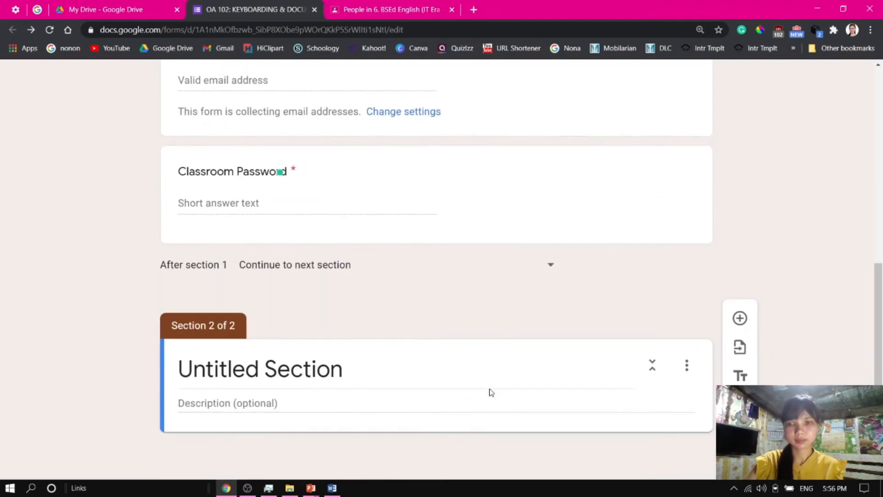
{"action": "left_click", "coordinate": [319, 374]}
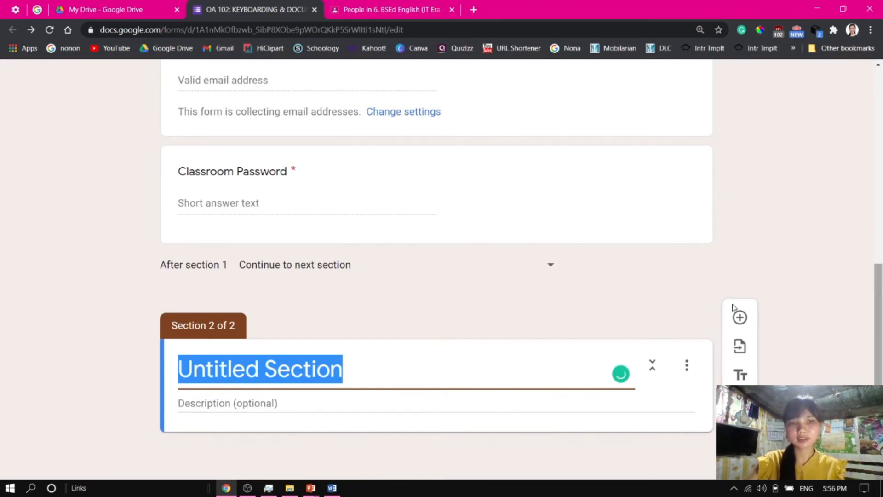
{"action": "key", "text": "alt+Tab"}
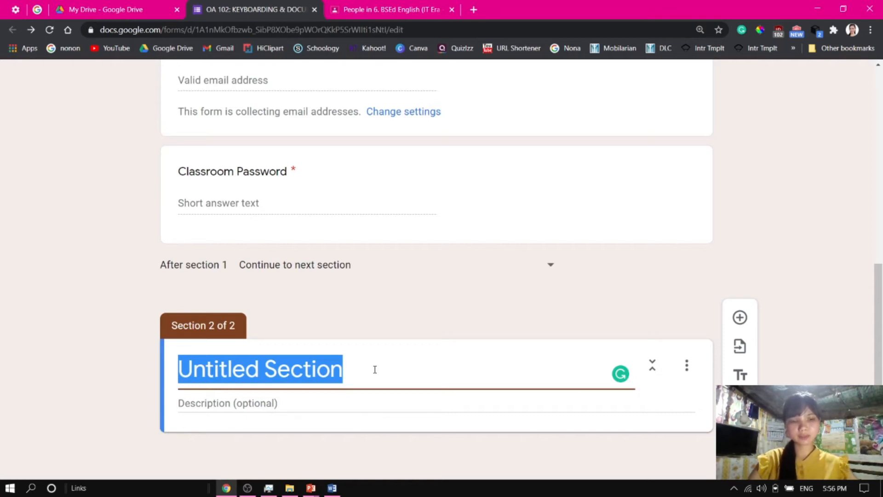
{"action": "type", "text": "P"}
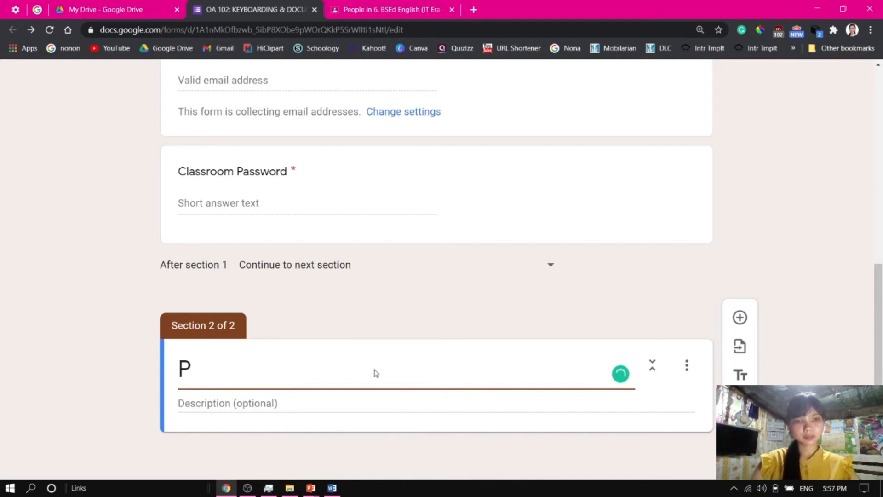
{"action": "key", "text": "BackSpace"}
{"action": "type", "text": "Per"}
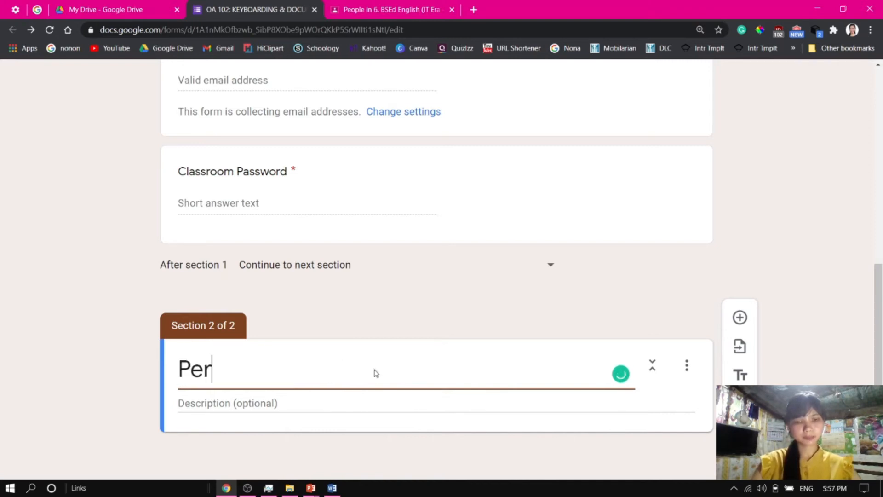
{"action": "type", "text": "sonal In"}
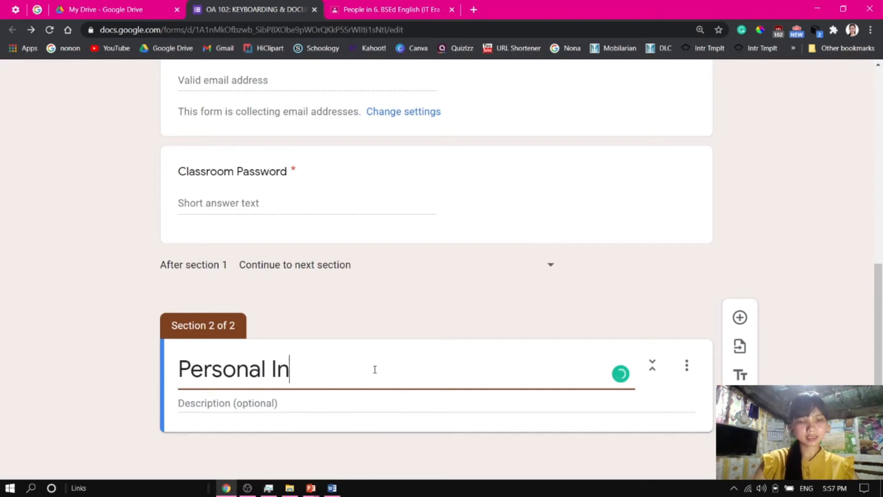
{"action": "type", "text": "formation"}
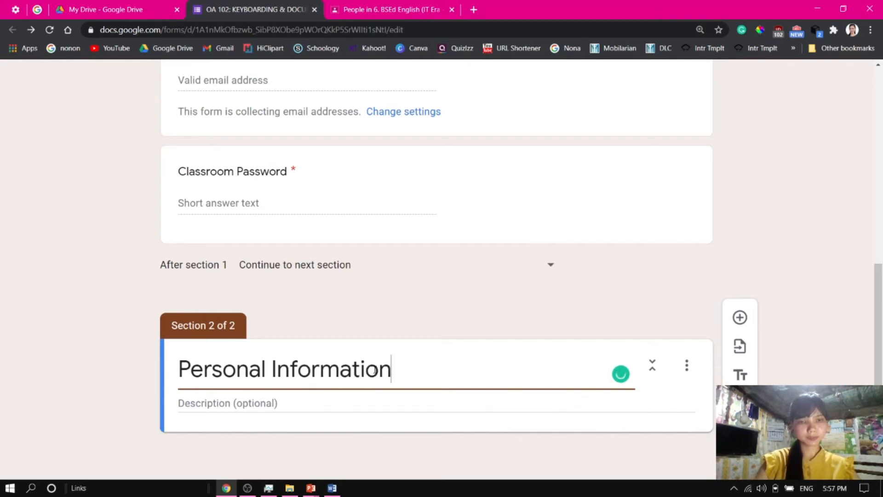
{"action": "left_click", "coordinate": [277, 403]}
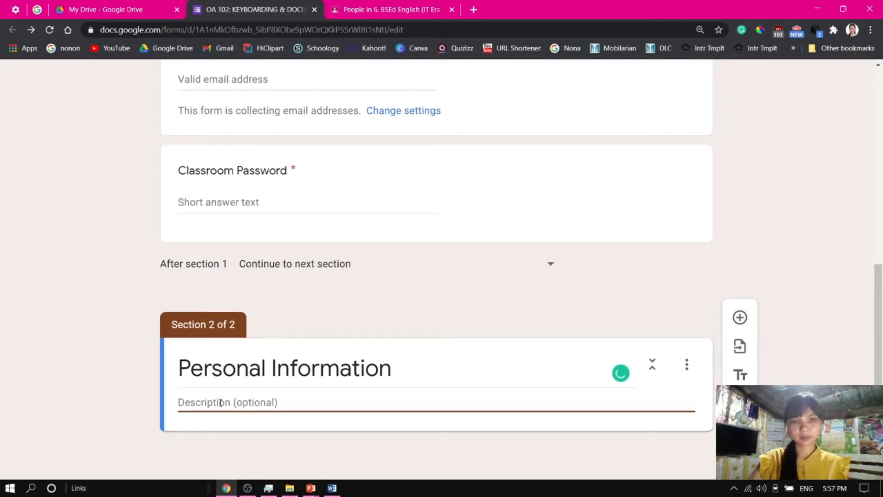
Add a short answer question titled Full Name (Last Name, First Name) to the new section
{"action": "left_click", "coordinate": [740, 318]}
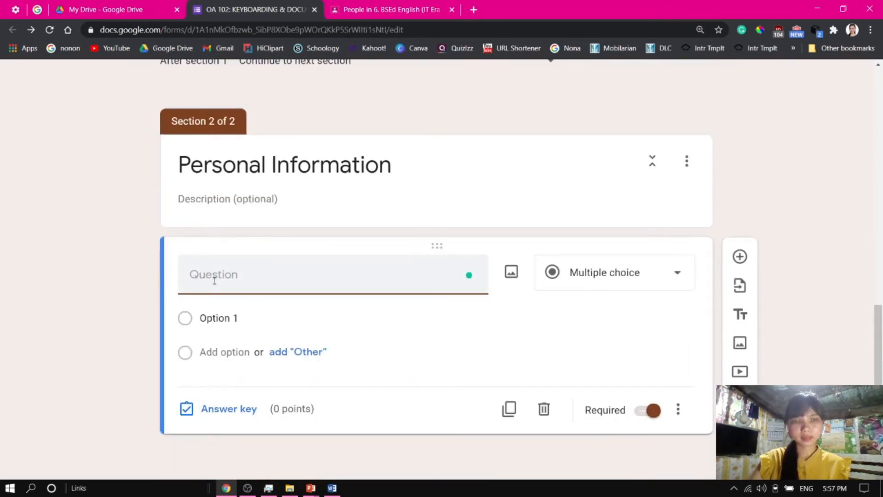
{"action": "type", "text": "Last"}
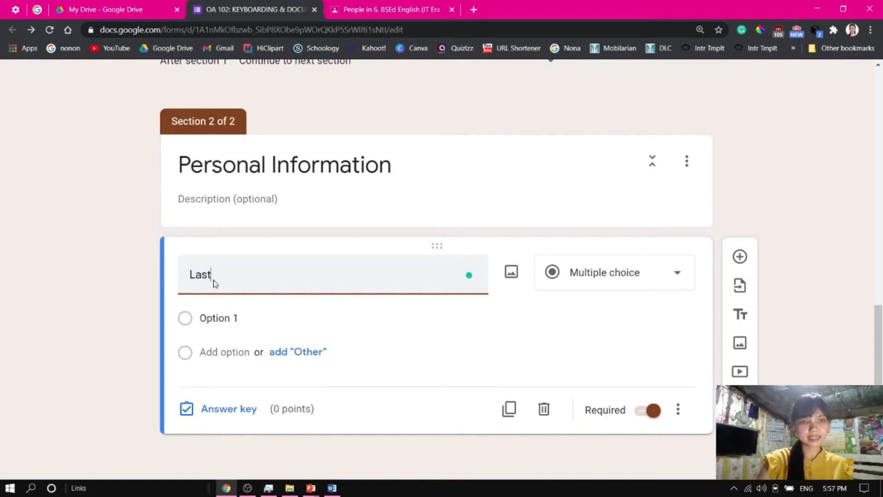
{"action": "type", "text": " Name"}
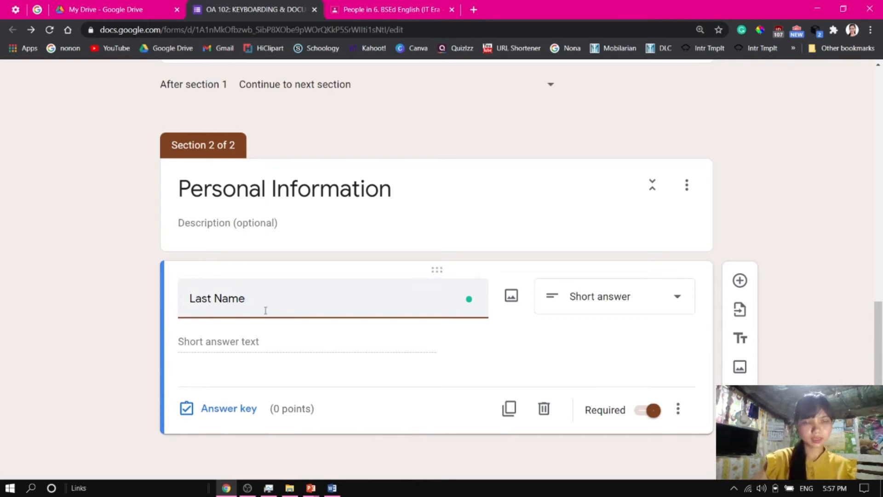
{"action": "key", "text": "BackSpace"}
{"action": "key", "text": "BackSpace"}
{"action": "key", "text": "BackSpace"}
{"action": "key", "text": "BackSpace"}
{"action": "key", "text": "BackSpace"}
{"action": "key", "text": "BackSpace"}
{"action": "key", "text": "BackSpace"}
{"action": "key", "text": "BackSpace"}
{"action": "key", "text": "BackSpace"}
{"action": "type", "text": "Fullm"}
{"action": "key", "text": "BackSpace"}
{"action": "type", "text": "Name "}
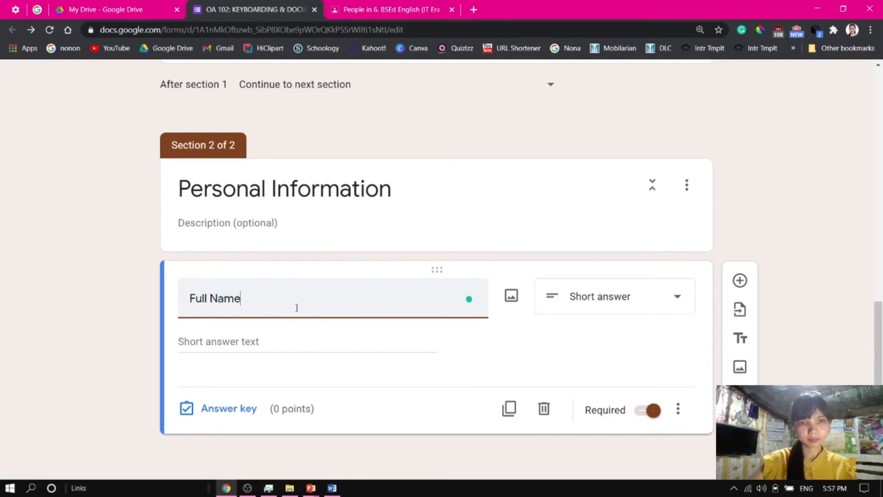
{"action": "type", "text": "(L"}
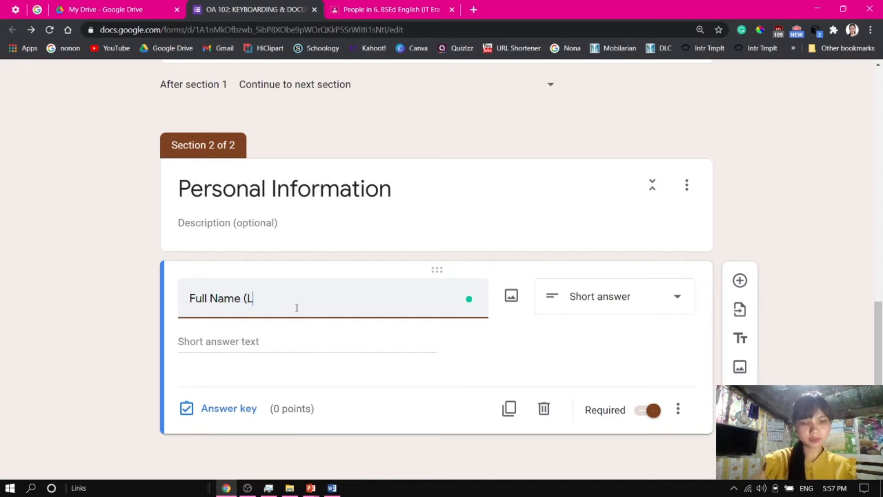
{"action": "type", "text": "ast Name"}
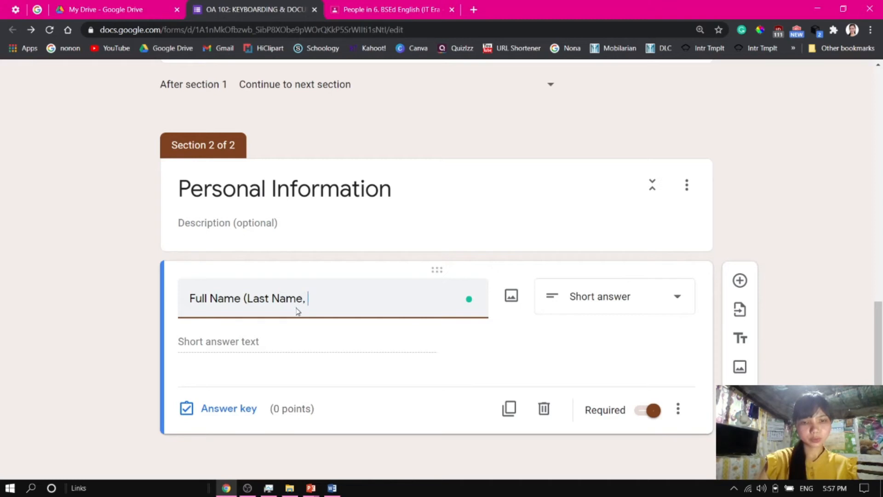
{"action": "type", "text": ", First Name)"}
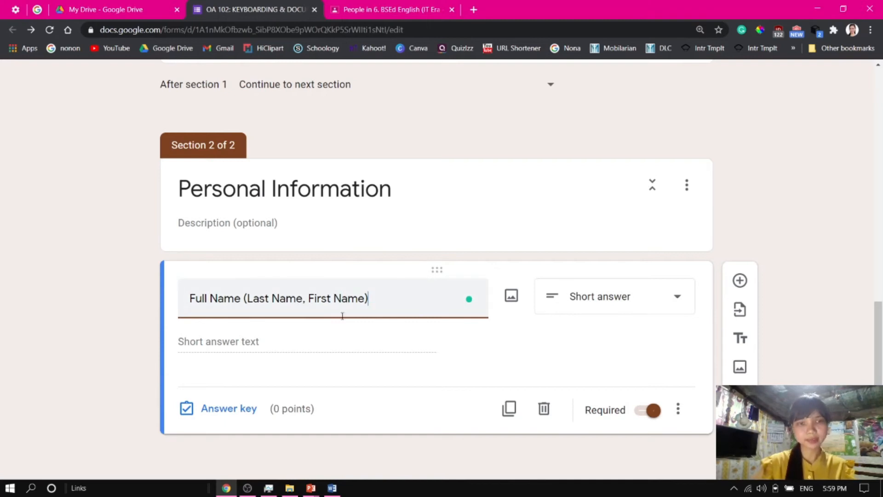
{"action": "left_click", "coordinate": [248, 300]}
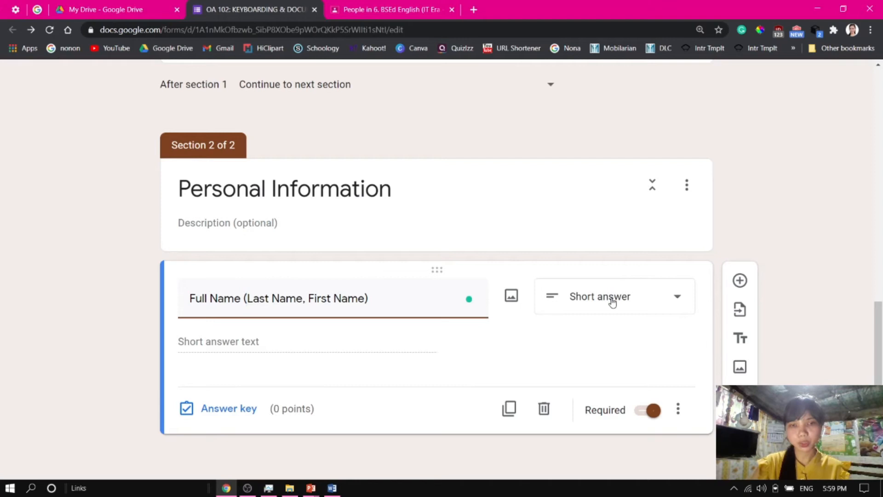
{"action": "left_click", "coordinate": [293, 377]}
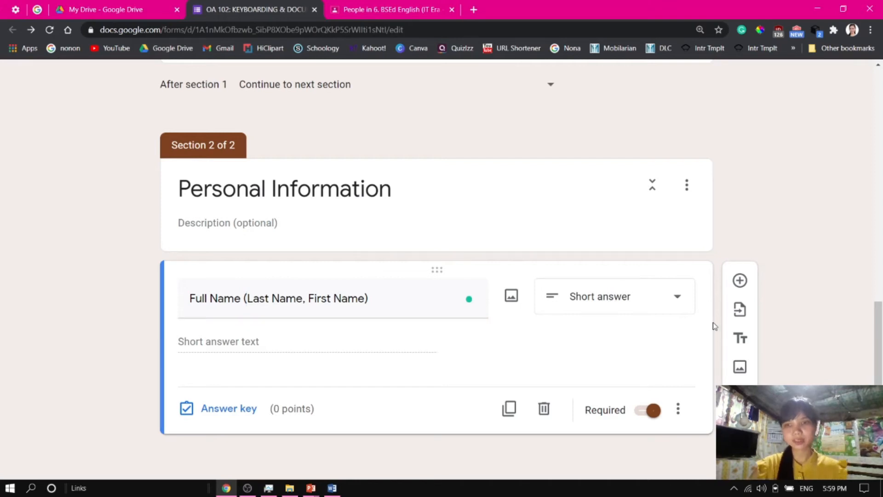
Add a Dropdown question titled Course with options BSBA, BSOA, BAT, BSED and BEED
{"action": "left_click", "coordinate": [739, 280]}
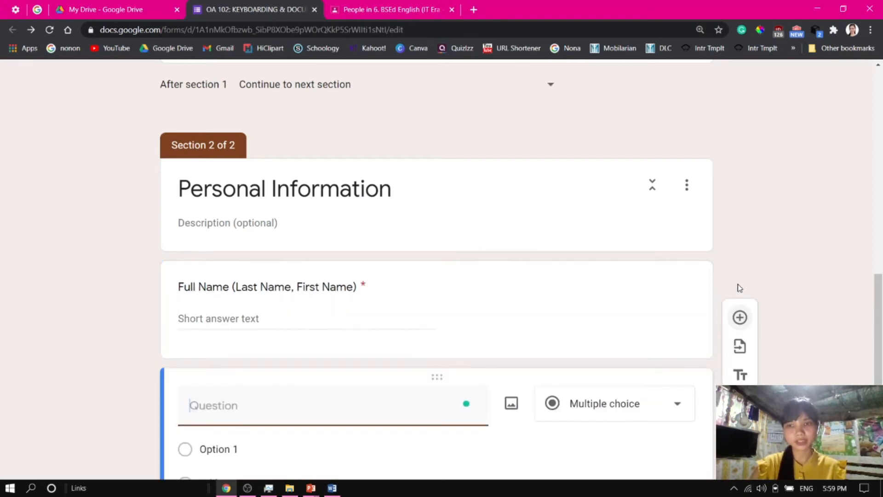
{"action": "scroll", "coordinate": [674, 381], "scroll_direction": "down", "scroll_amount": 3}
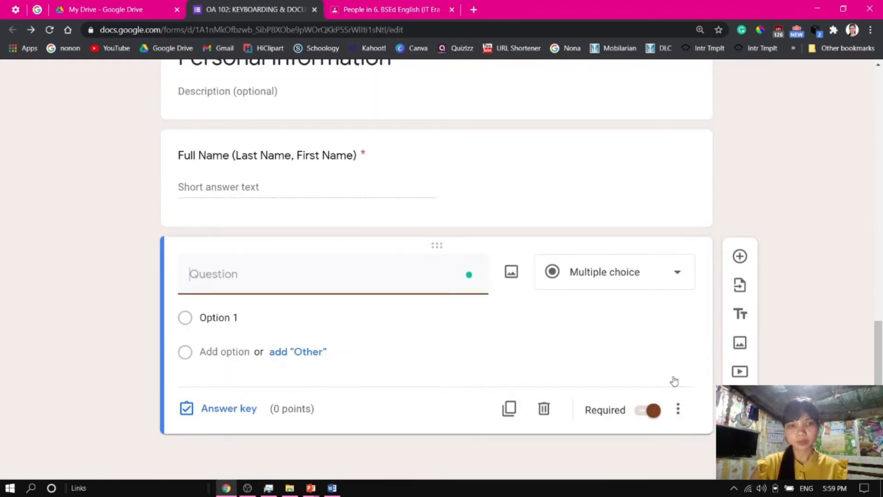
{"action": "type", "text": "Course"}
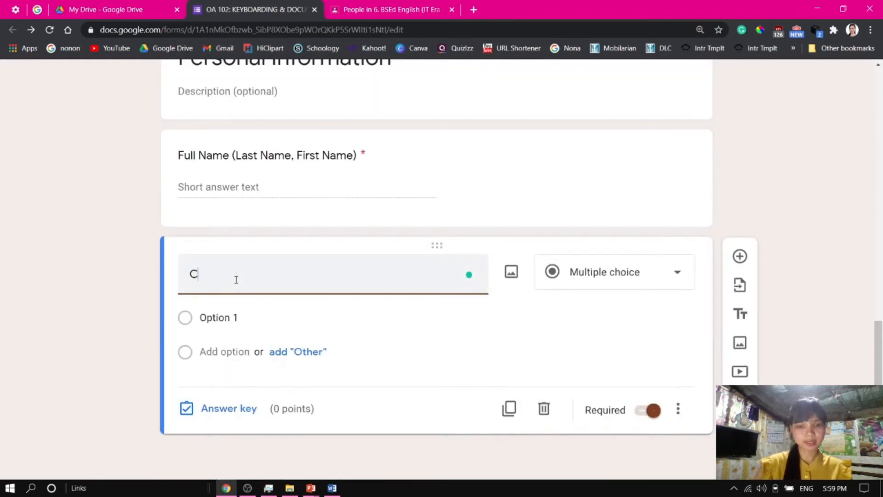
{"action": "left_click", "coordinate": [582, 285]}
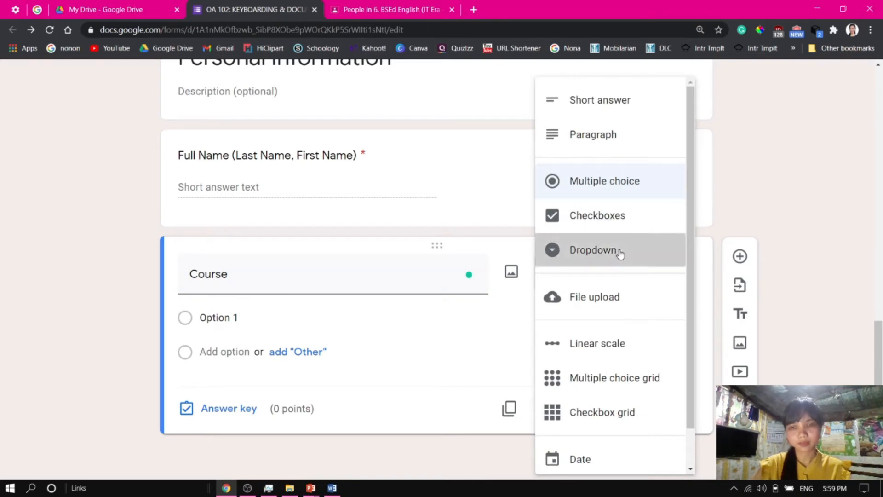
{"action": "left_click", "coordinate": [611, 250]}
{"action": "left_click", "coordinate": [233, 317]}
{"action": "type", "text": "BSBA"}
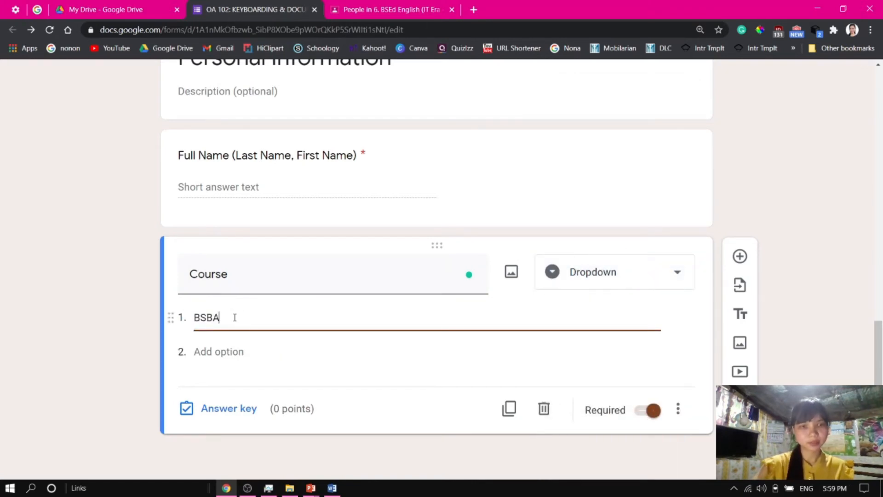
{"action": "key", "text": "Return"}
{"action": "type", "text": "BSOA"}
{"action": "key", "text": "Return"}
{"action": "type", "text": "BS"}
{"action": "key", "text": "BackSpace"}
{"action": "type", "text": "AT"}
{"action": "key", "text": "Return"}
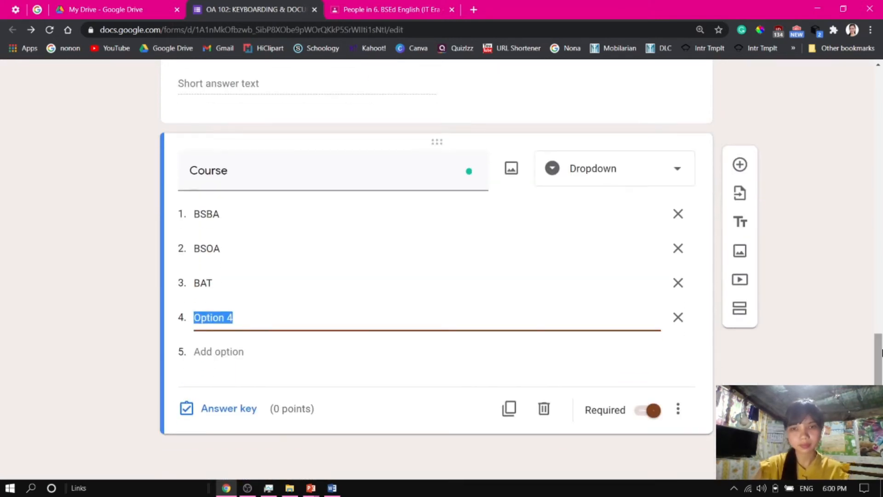
{"action": "type", "text": "BSED"}
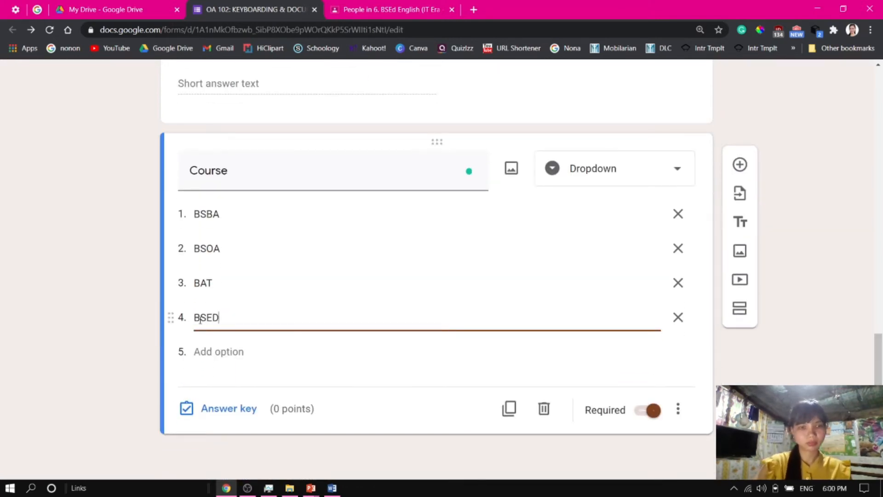
{"action": "key", "text": "Return"}
{"action": "type", "text": "BEED"}
{"action": "left_click", "coordinate": [119, 326]}
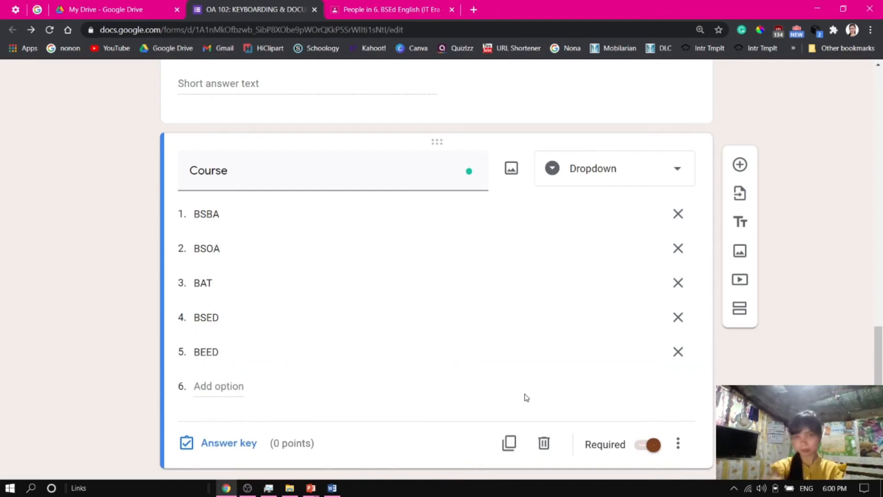
Add a short answer question titled Section below the Course question
{"action": "scroll", "coordinate": [526, 397], "scroll_direction": "down", "scroll_amount": 1}
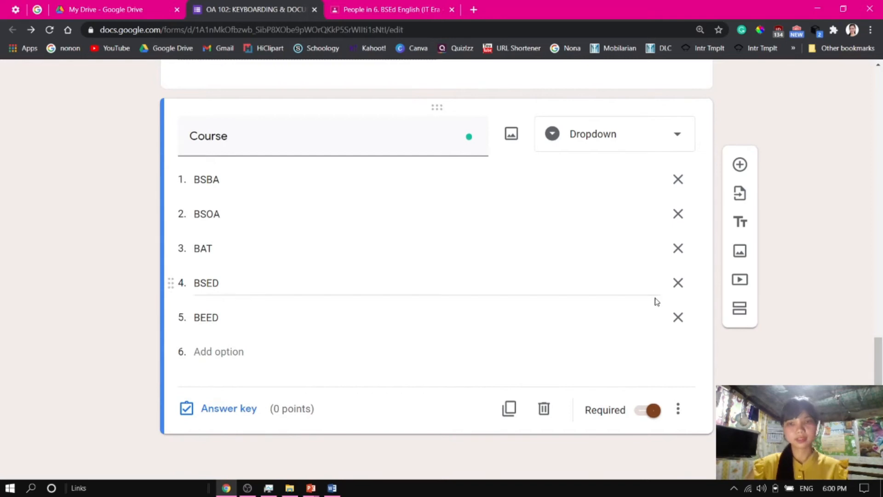
{"action": "left_click", "coordinate": [740, 166]}
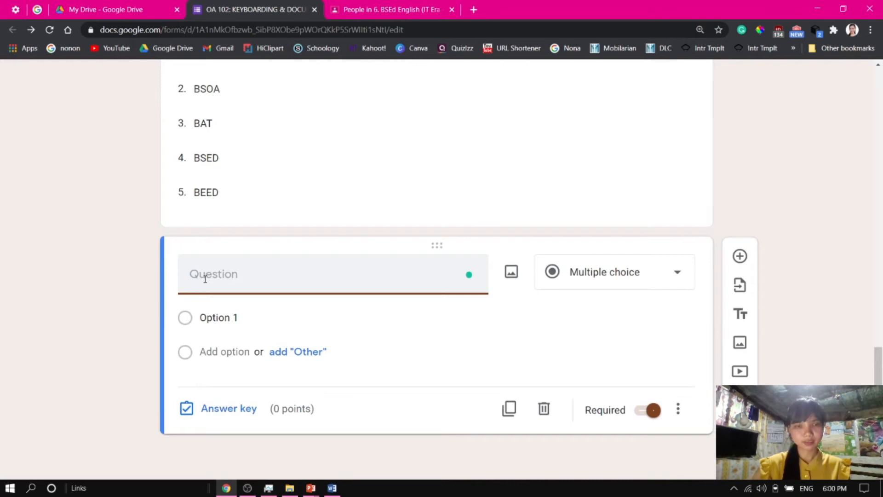
{"action": "type", "text": "Sect"}
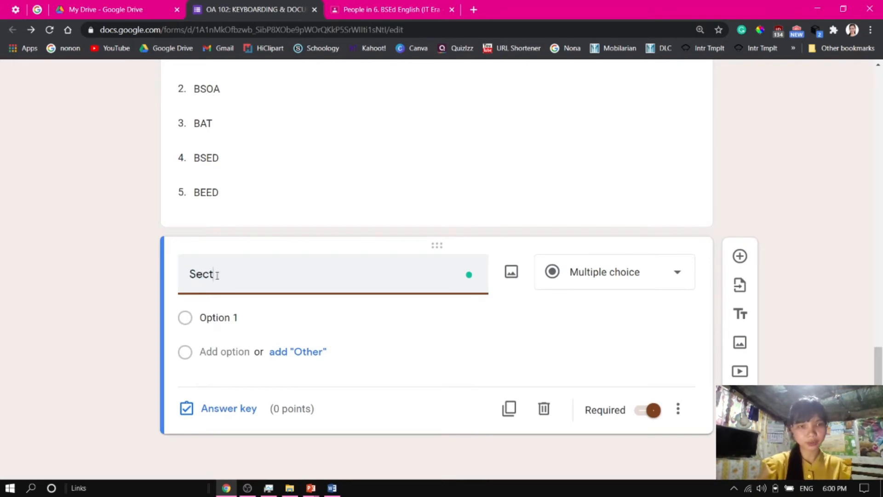
{"action": "type", "text": "ion"}
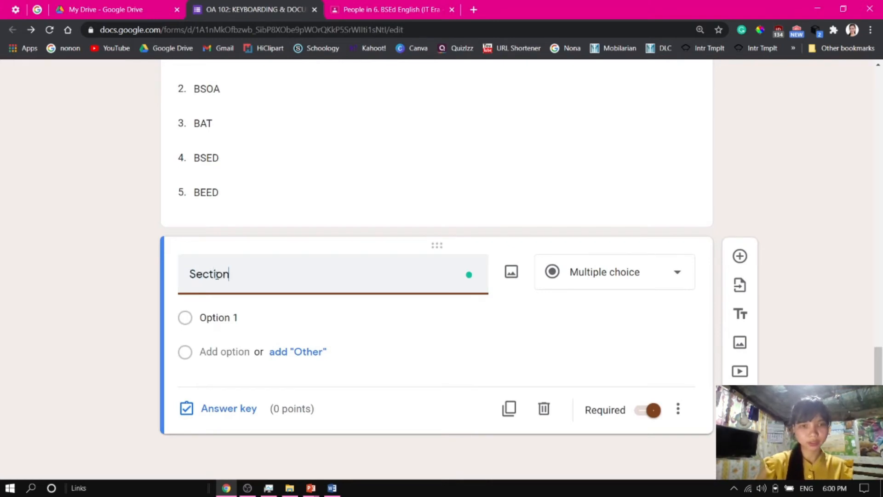
{"action": "left_click", "coordinate": [594, 281]}
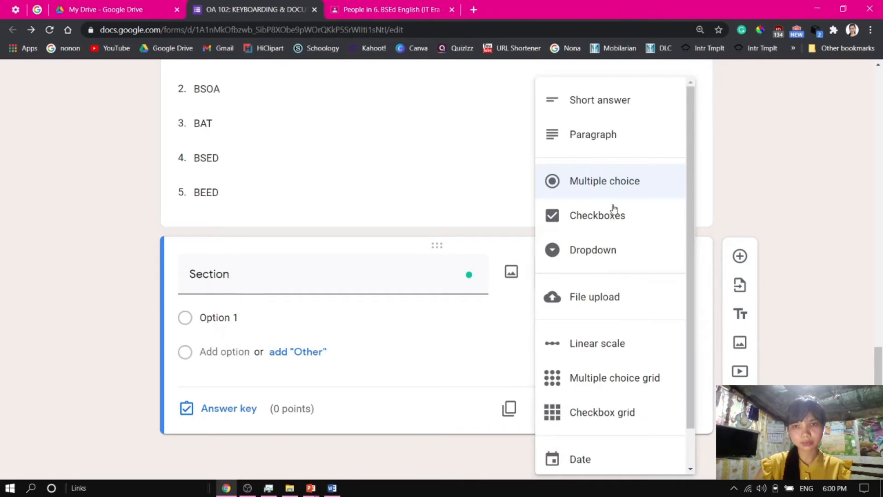
{"action": "left_click", "coordinate": [597, 100]}
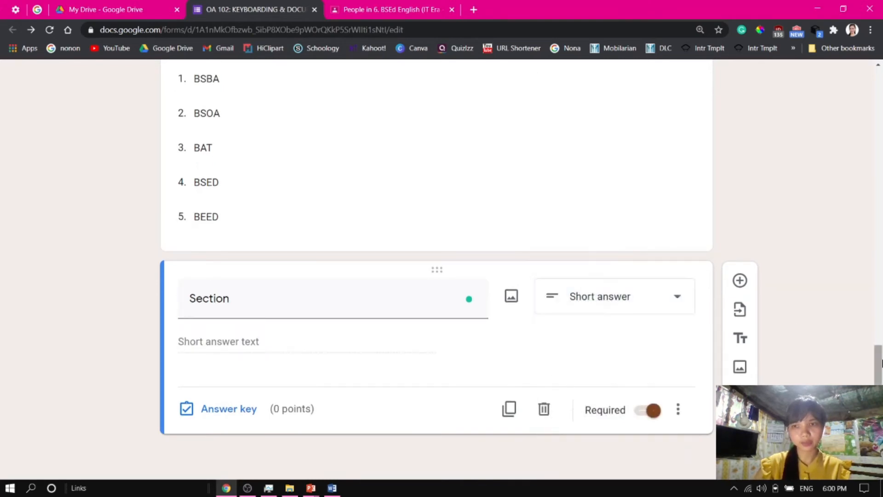
Add a new section after the Section question and title it Multiple Choice, pasted from the exam document
{"action": "left_click_drag", "start_coordinate": [877, 382], "coordinate": [874, 412]}
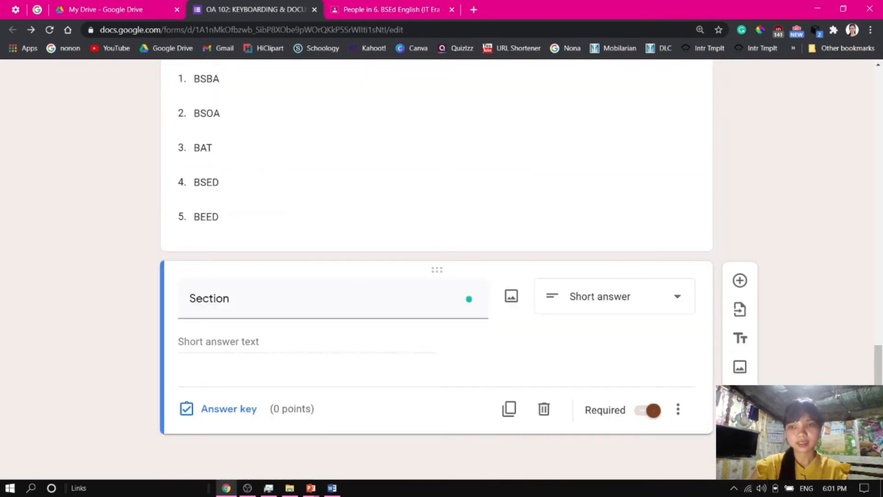
{"action": "left_click", "coordinate": [739, 424]}
{"action": "left_click_drag", "start_coordinate": [878, 395], "coordinate": [878, 429]}
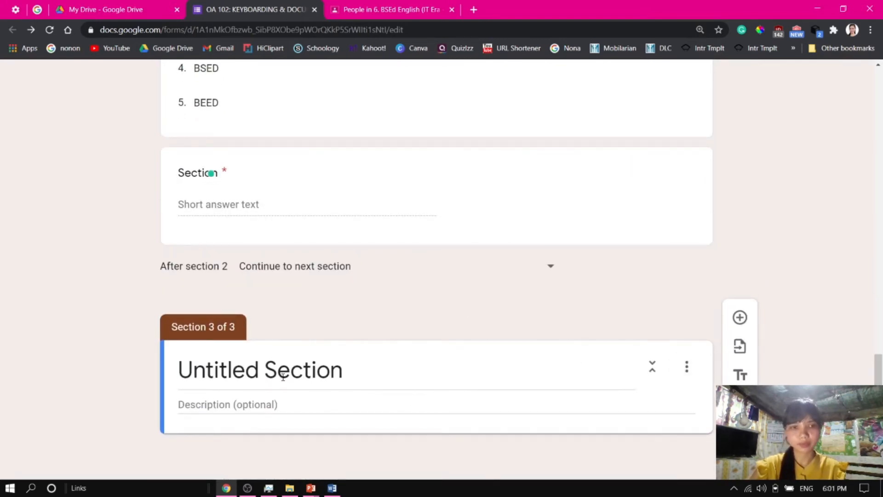
{"action": "left_click", "coordinate": [247, 370]}
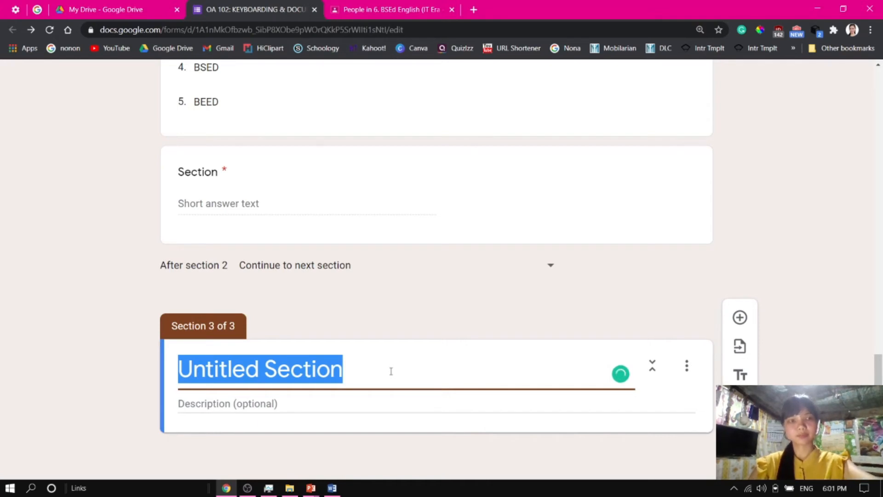
{"action": "key", "text": "alt+Tab"}
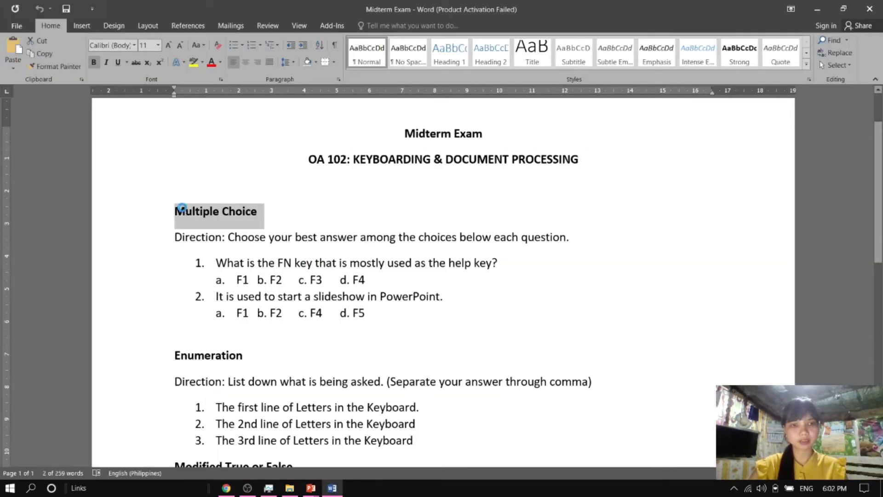
{"action": "key", "text": "alt+Tab"}
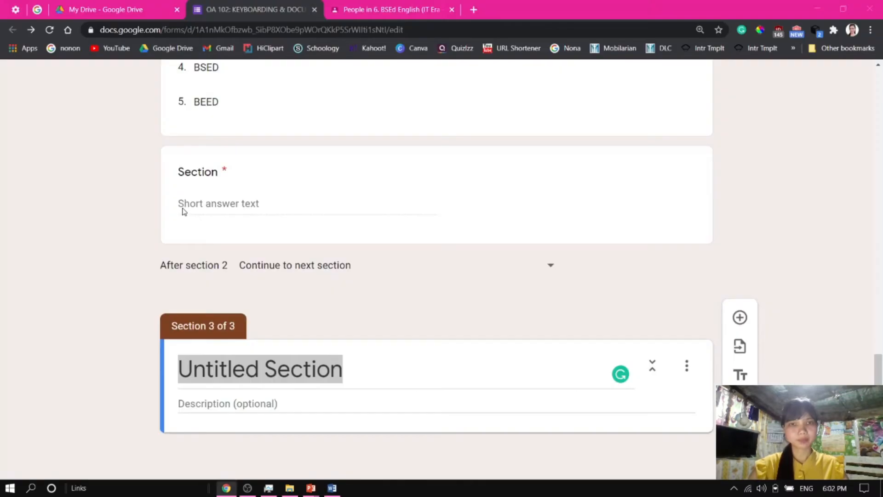
{"action": "type", "text": "Multiple Choice"}
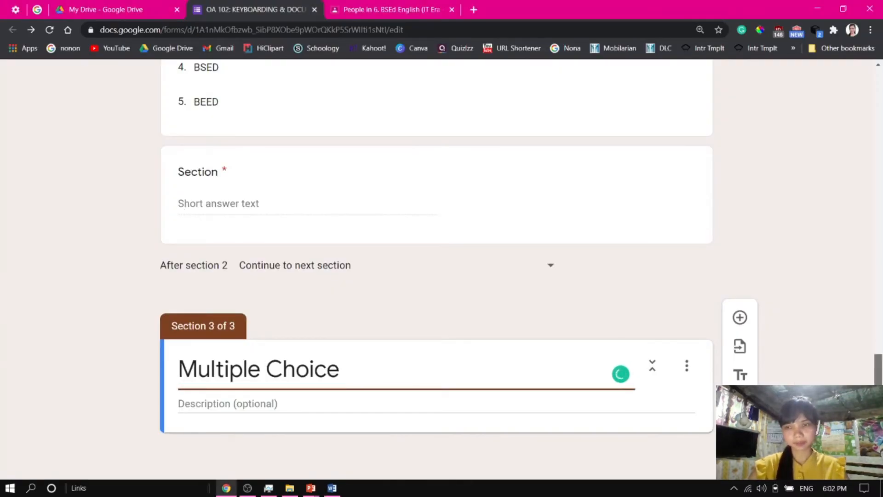
Set the section description to "Direction: Choose your best answer among the choices below each question." copied from the document
{"action": "left_click", "coordinate": [239, 400]}
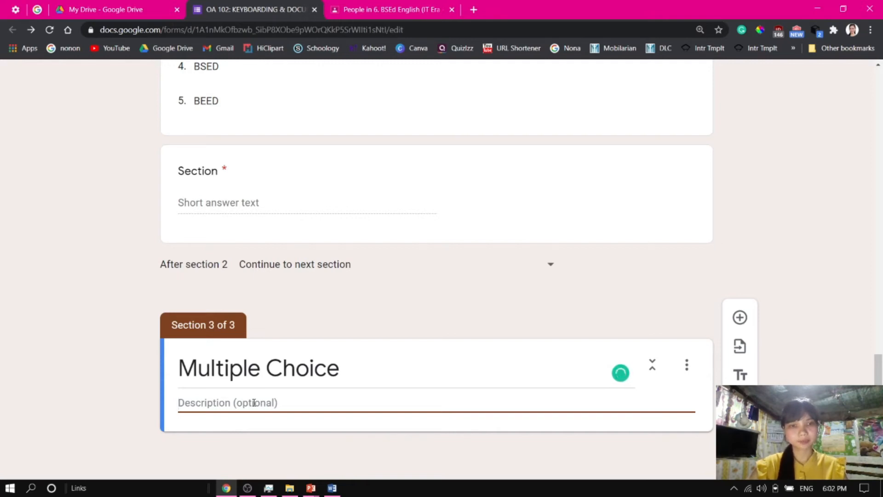
{"action": "key", "text": "alt+Tab"}
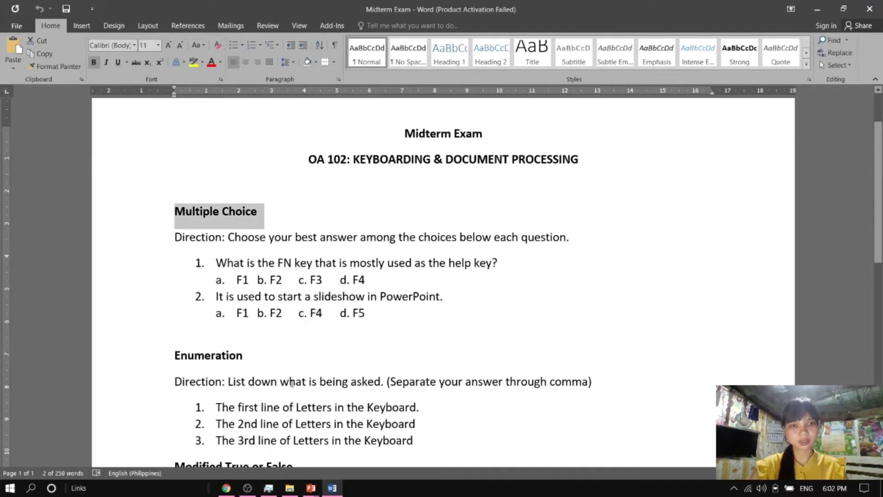
{"action": "left_click_drag", "start_coordinate": [176, 237], "coordinate": [572, 241]}
{"action": "key", "text": "ctrl+c"}
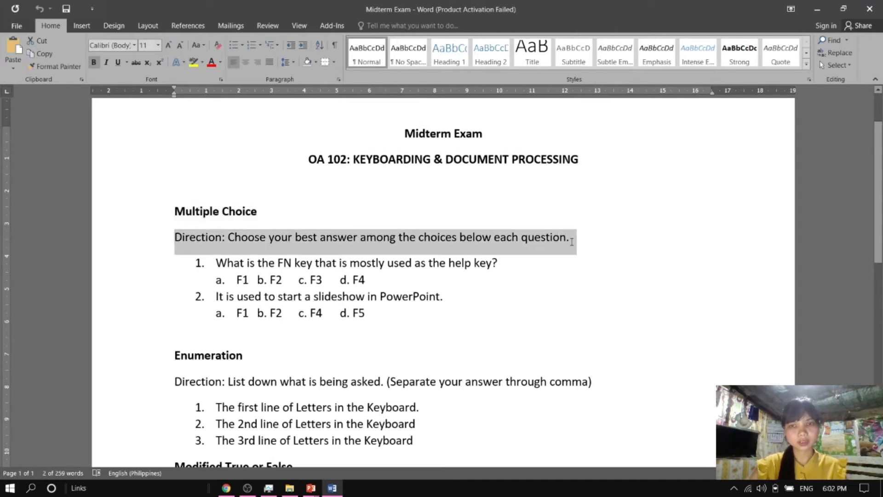
{"action": "key", "text": "alt+Tab"}
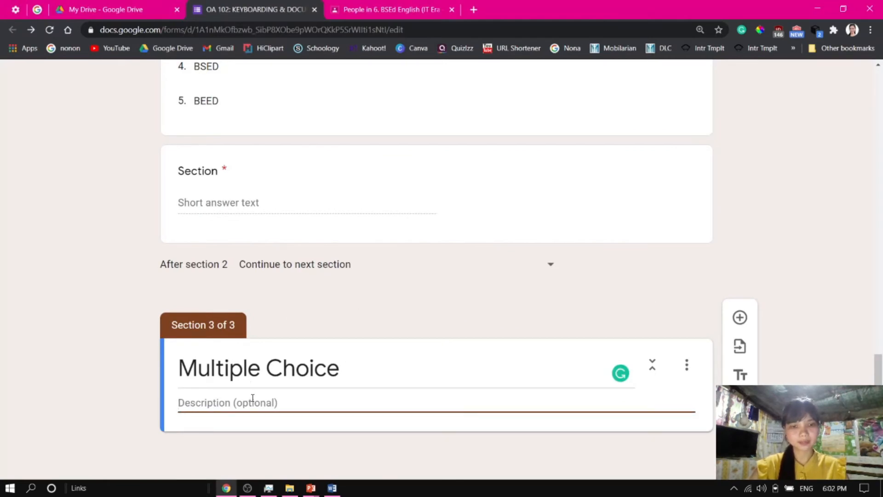
{"action": "key", "text": "ctrl+v"}
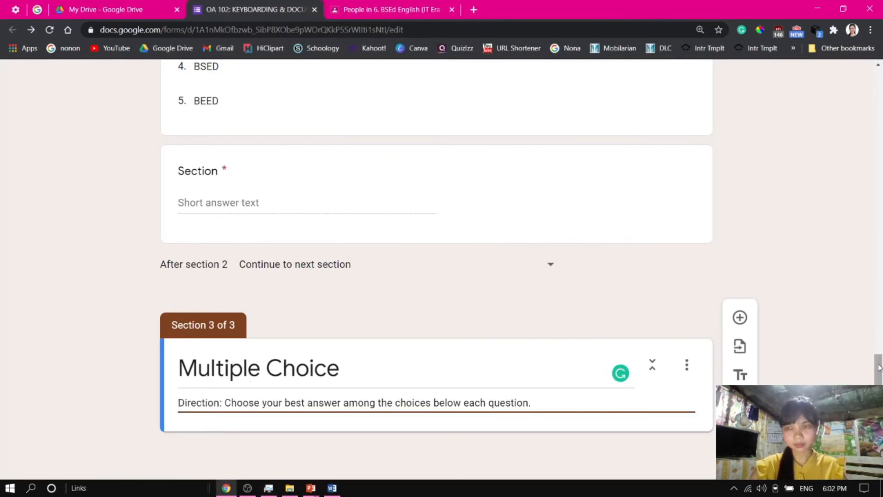
Add a multiple choice question titled "What is the FN key that is mostly used as the help key?" without the list number
{"action": "left_click", "coordinate": [742, 318]}
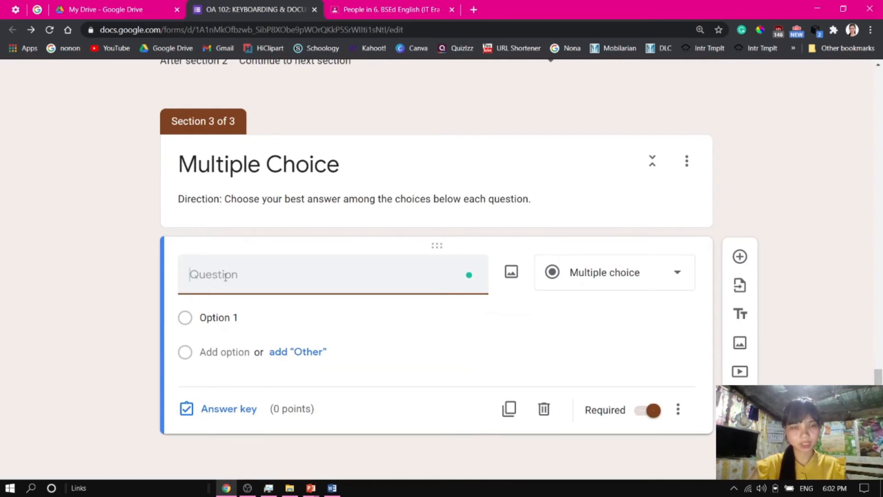
{"action": "key", "text": "alt+Tab"}
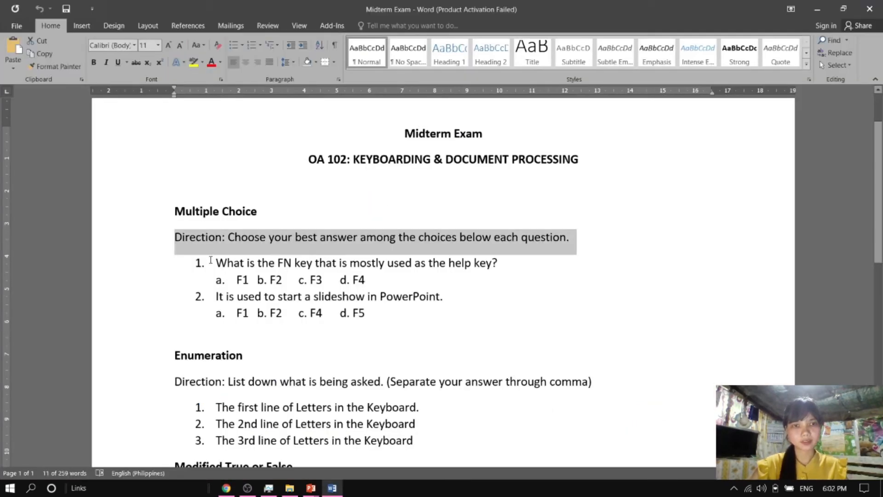
{"action": "left_click_drag", "start_coordinate": [215, 262], "coordinate": [497, 269]}
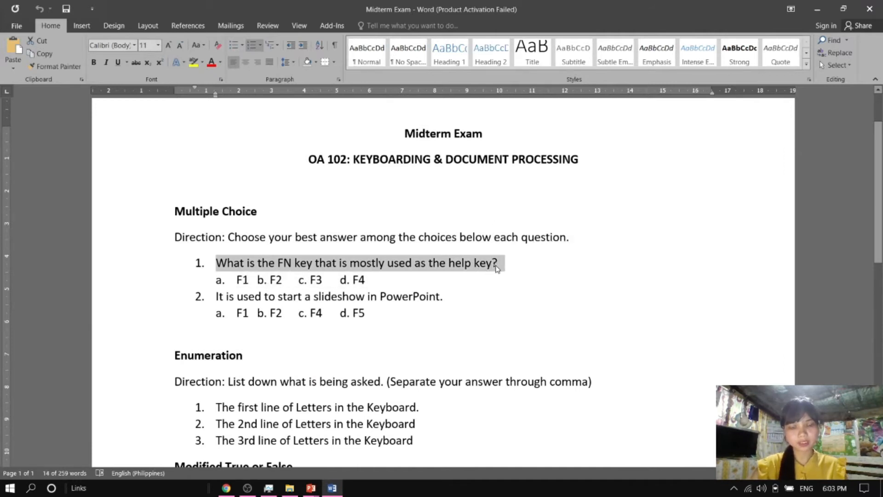
{"action": "key", "text": "alt+Tab"}
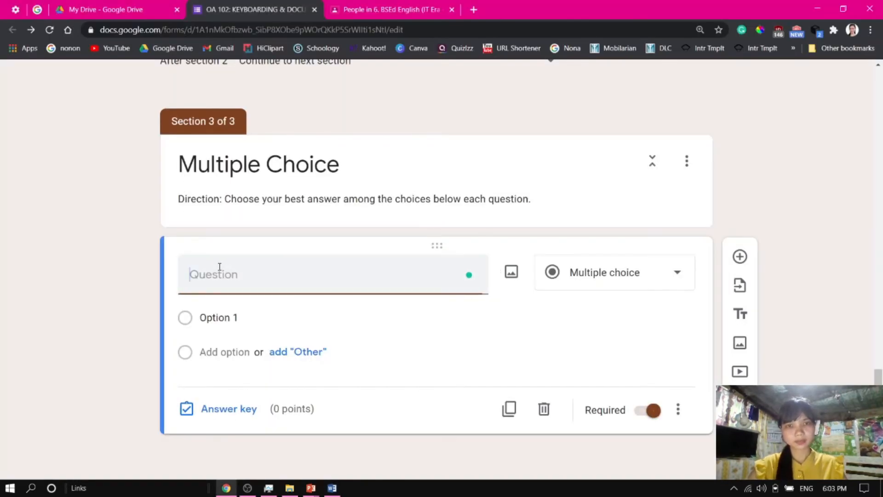
{"action": "type", "text": "1.\tWhat is the FN key that is mostly used as the help key?"}
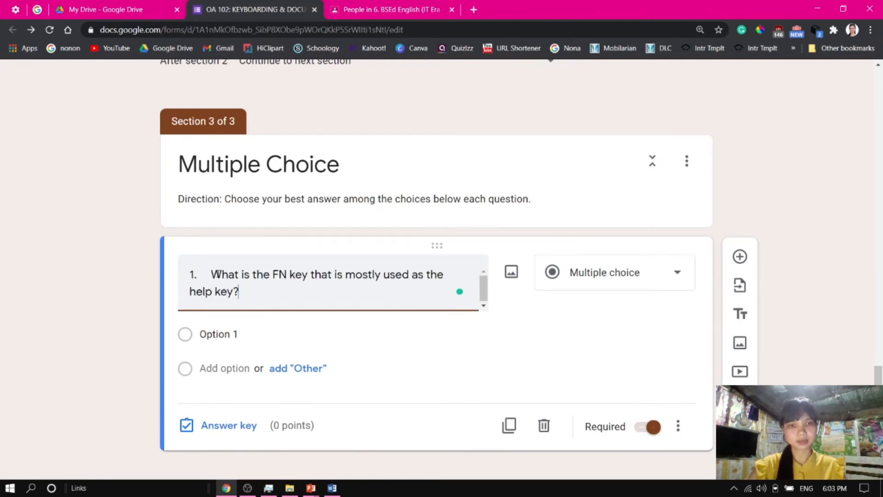
{"action": "left_click_drag", "start_coordinate": [212, 274], "coordinate": [185, 275]}
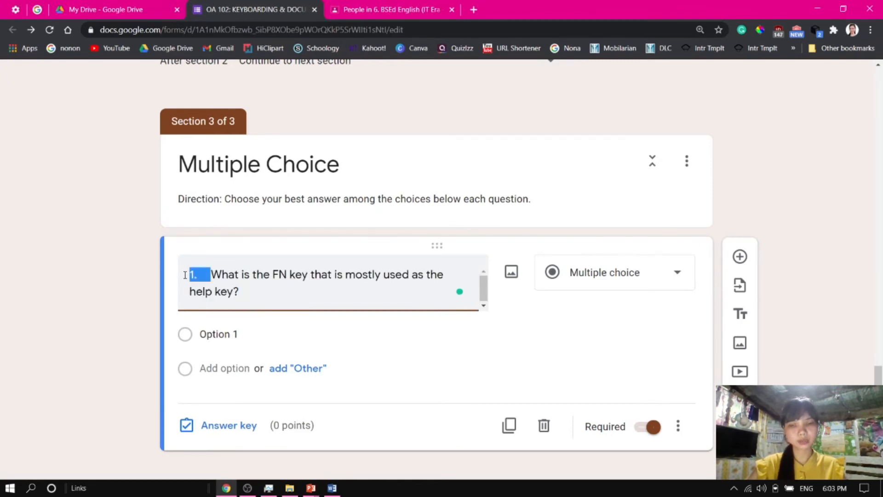
{"action": "key", "text": "BackSpace"}
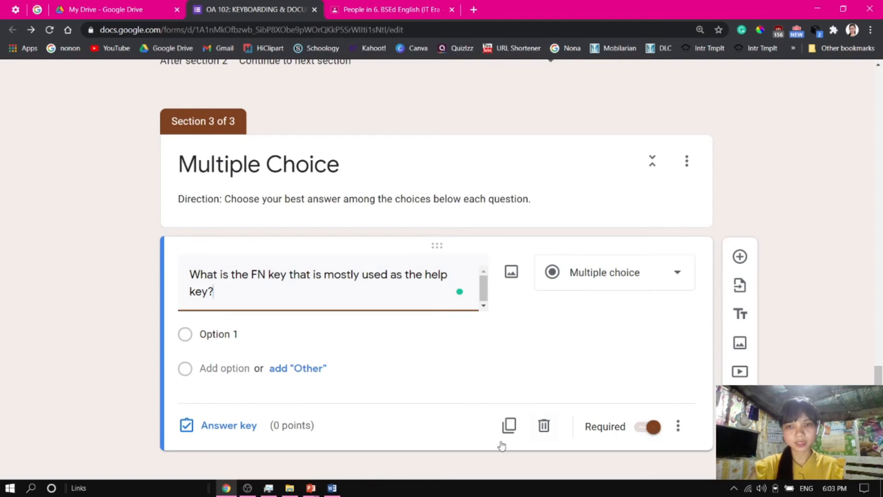
Enter the question's options as F1, F2, F3 and F4
{"action": "left_click", "coordinate": [219, 339]}
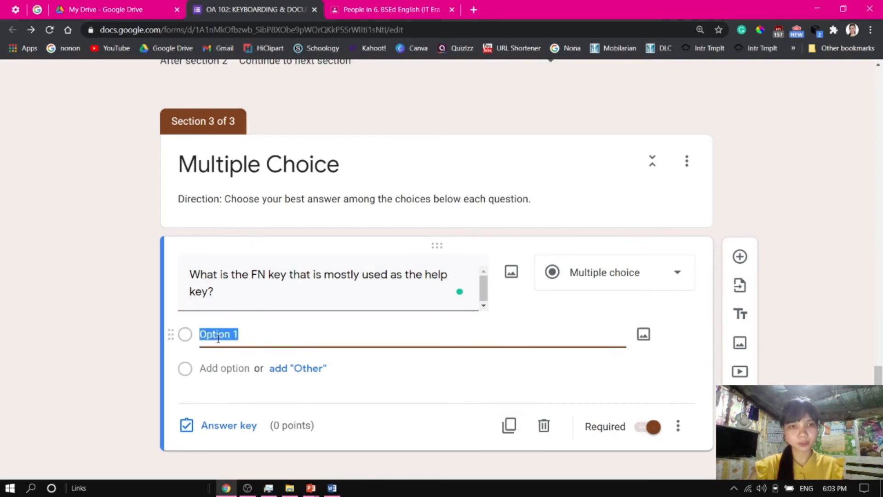
{"action": "key", "text": "alt+Tab"}
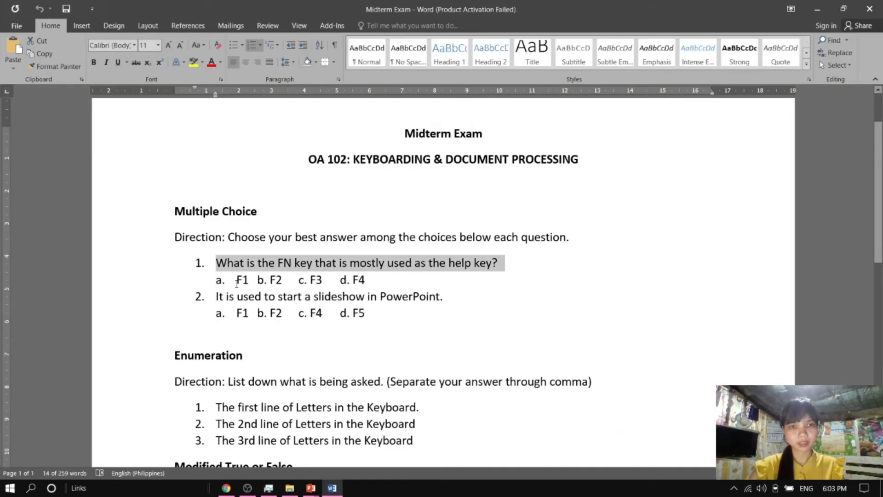
{"action": "key", "text": "alt+Tab"}
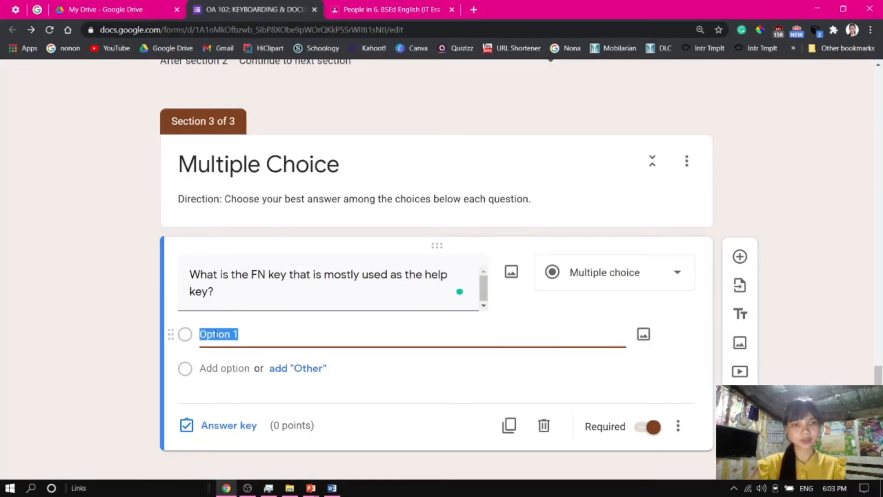
{"action": "key", "text": "BackSpace"}
{"action": "type", "text": "F1"}
{"action": "left_click", "coordinate": [219, 366]}
{"action": "type", "text": "F2"}
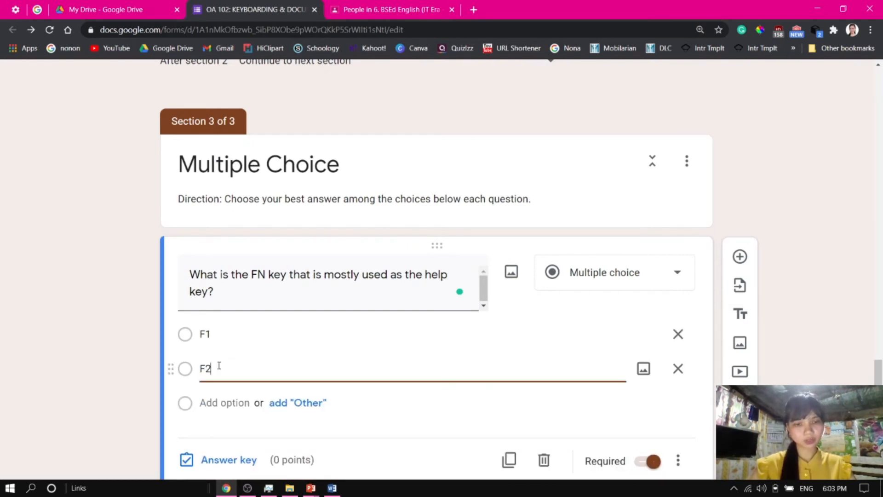
{"action": "left_click", "coordinate": [224, 403]}
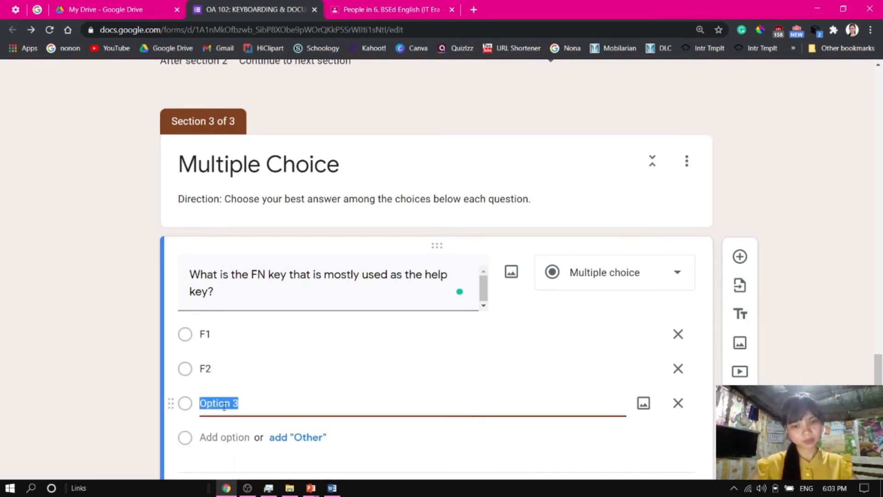
{"action": "type", "text": "F3"}
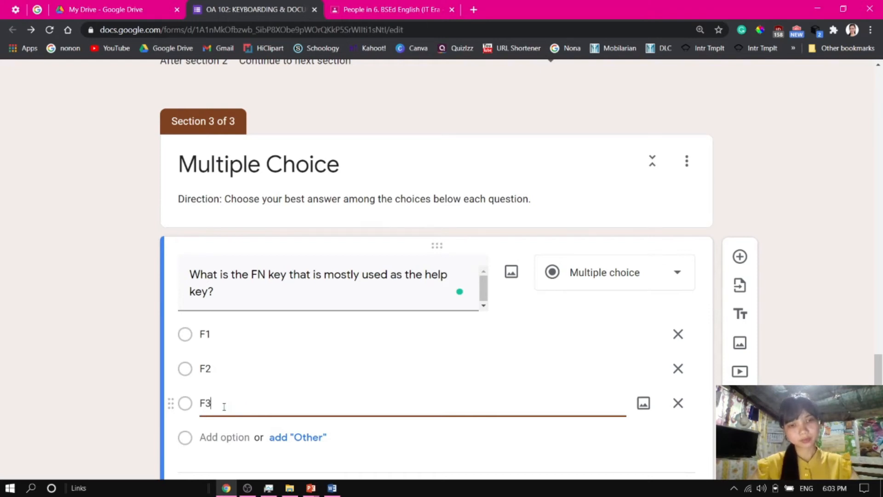
{"action": "left_click", "coordinate": [224, 436]}
{"action": "type", "text": "F4"}
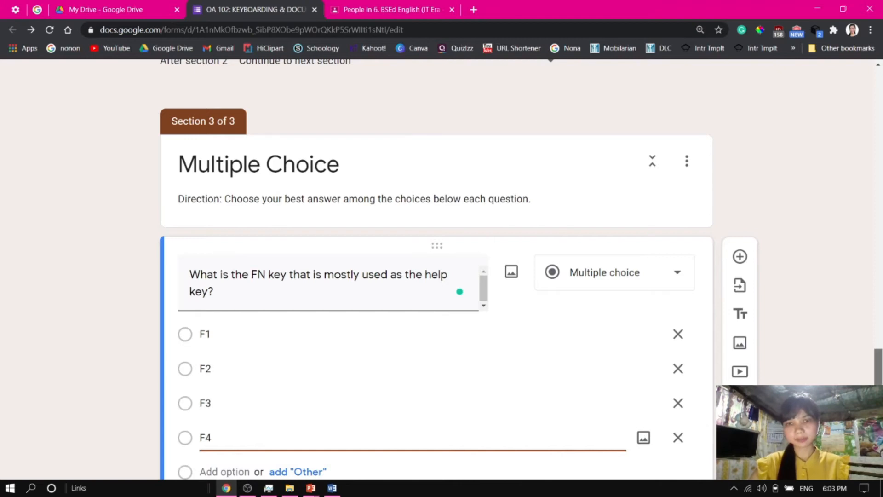
Set the answer key to F1 and worth 1 point for the help key question
{"action": "scroll", "coordinate": [320, 403], "scroll_direction": "down", "scroll_amount": 3}
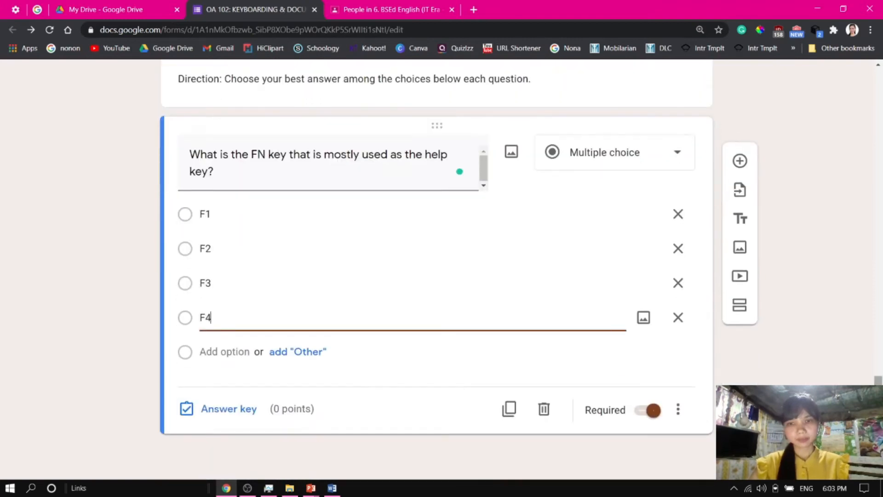
{"action": "left_click", "coordinate": [230, 410]}
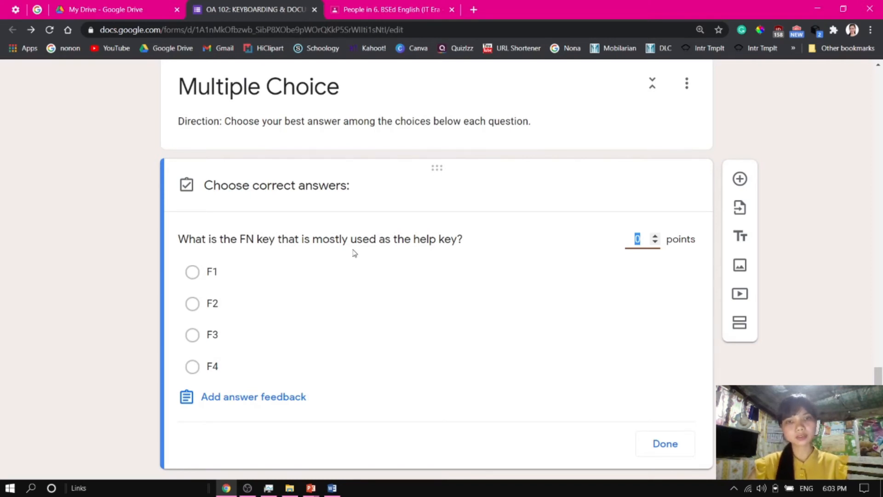
{"action": "left_click", "coordinate": [192, 271]}
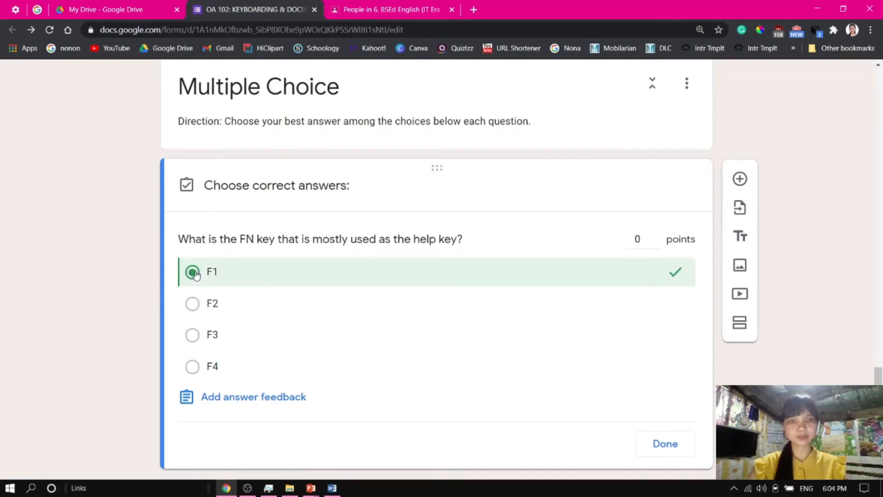
{"action": "left_click", "coordinate": [656, 237]}
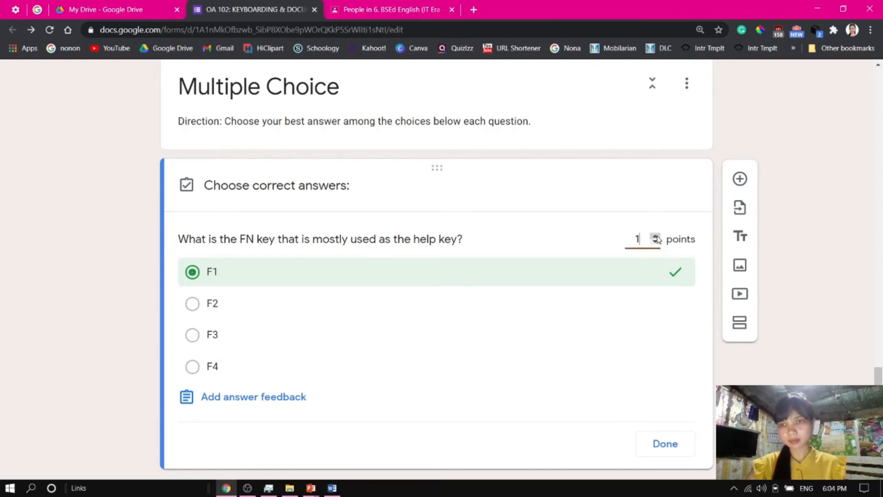
{"action": "left_click", "coordinate": [667, 444]}
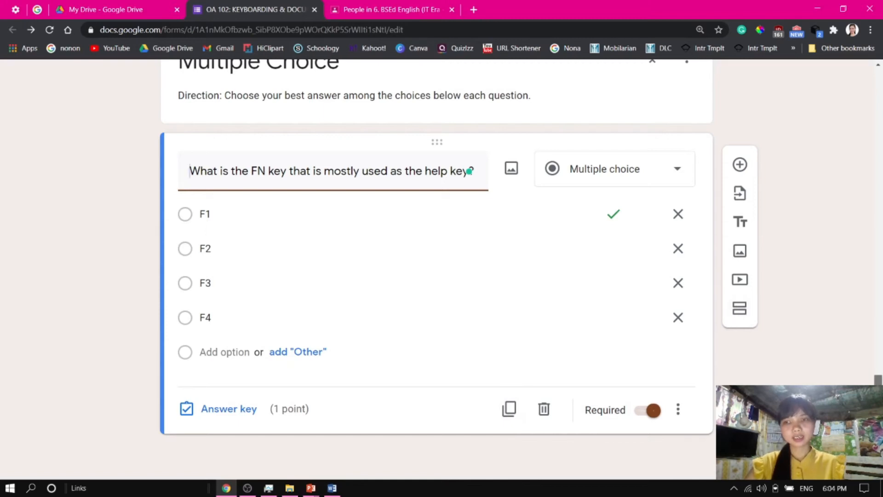
Duplicate the help key question and clear the copy's question text
{"action": "left_click", "coordinate": [512, 412]}
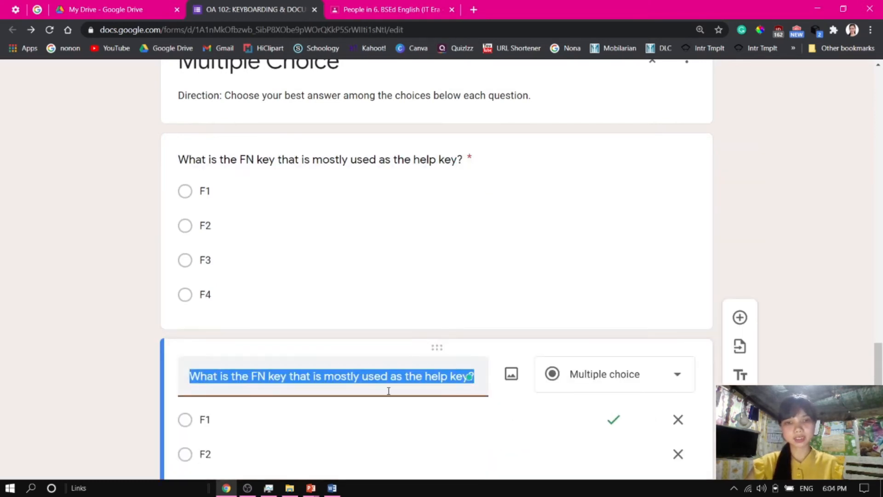
{"action": "key", "text": "BackSpace"}
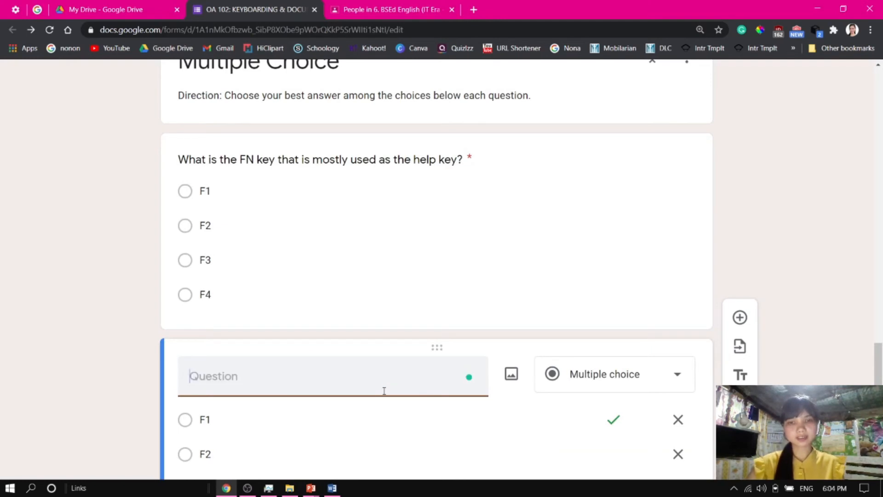
{"action": "scroll", "coordinate": [425, 263], "scroll_direction": "down", "scroll_amount": 4}
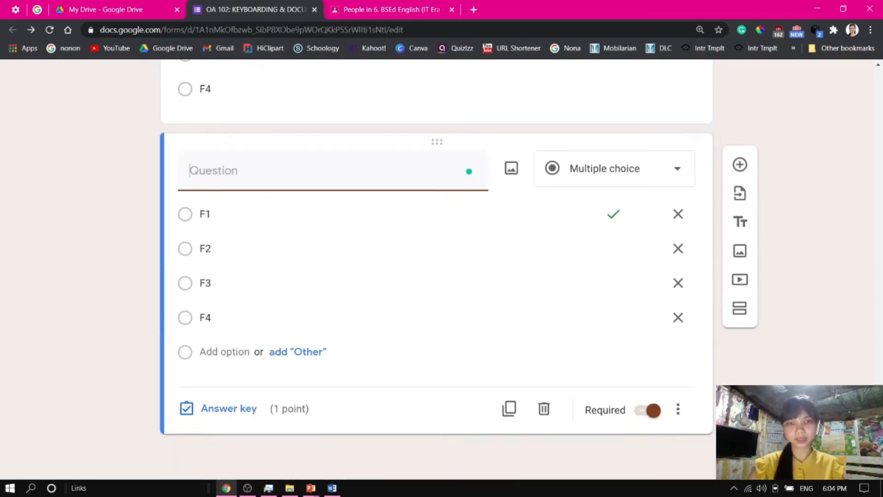
Paste the second question's text, "It is used to start a slideshow in PowerPoint.", as the duplicated question's title without its list number
{"action": "key", "text": "alt+Tab"}
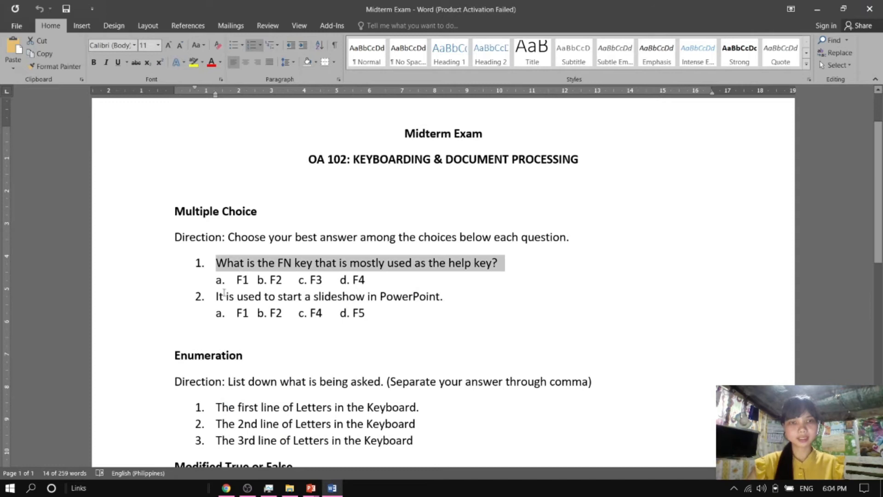
{"action": "left_click_drag", "start_coordinate": [214, 296], "coordinate": [446, 303]}
{"action": "key", "text": "alt+Tab"}
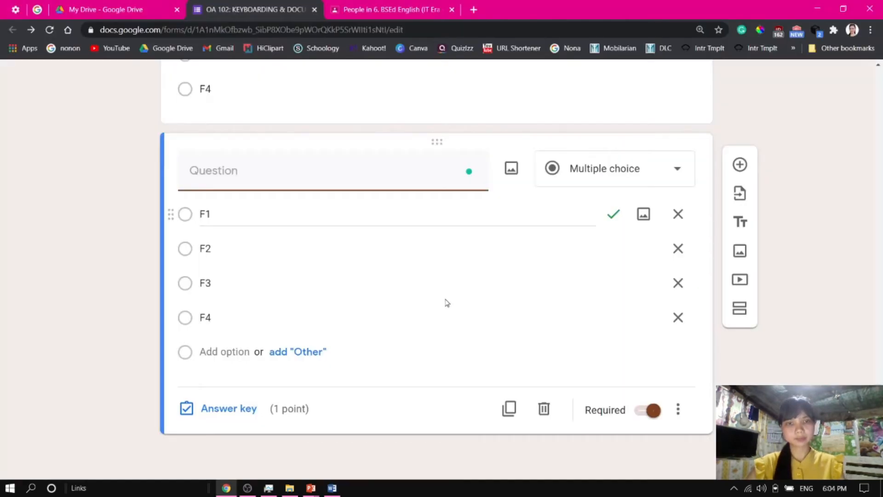
{"action": "type", "text": "2. It is used to start a slideshow in PowerPoint."}
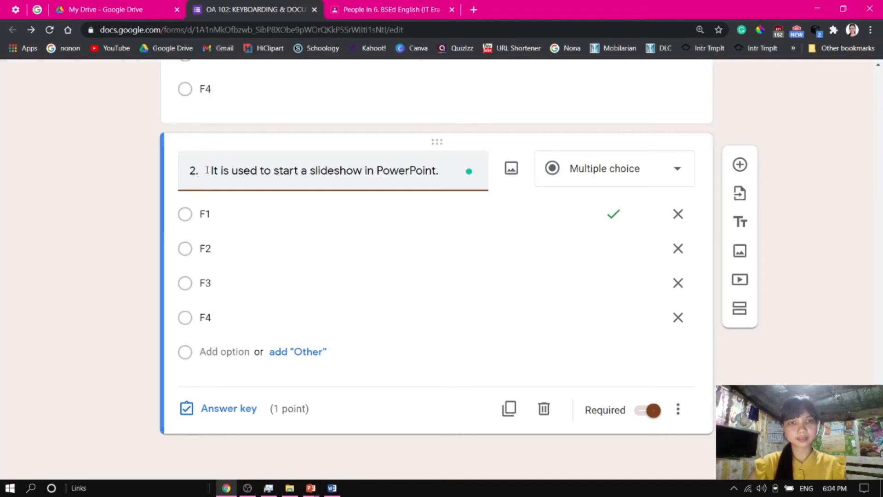
{"action": "left_click_drag", "start_coordinate": [211, 172], "coordinate": [169, 173]}
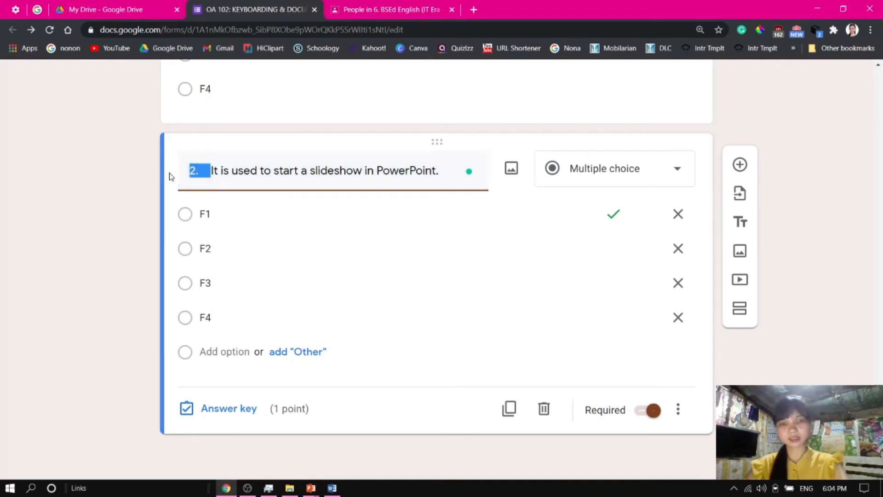
{"action": "key", "text": "BackSpace"}
{"action": "left_click", "coordinate": [774, 199]}
Review the Word exam and the slide listing which question type to use for each exam part
{"action": "key", "text": "alt+Tab"}
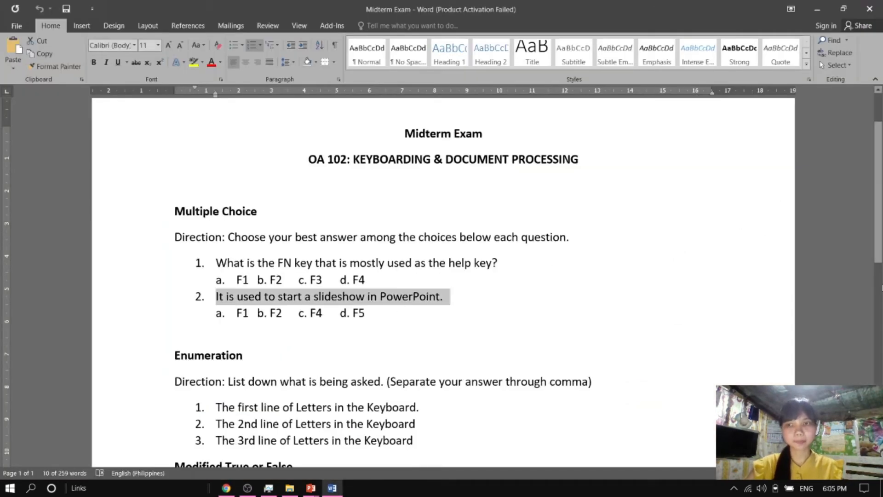
{"action": "left_click_drag", "start_coordinate": [880, 207], "coordinate": [881, 296]}
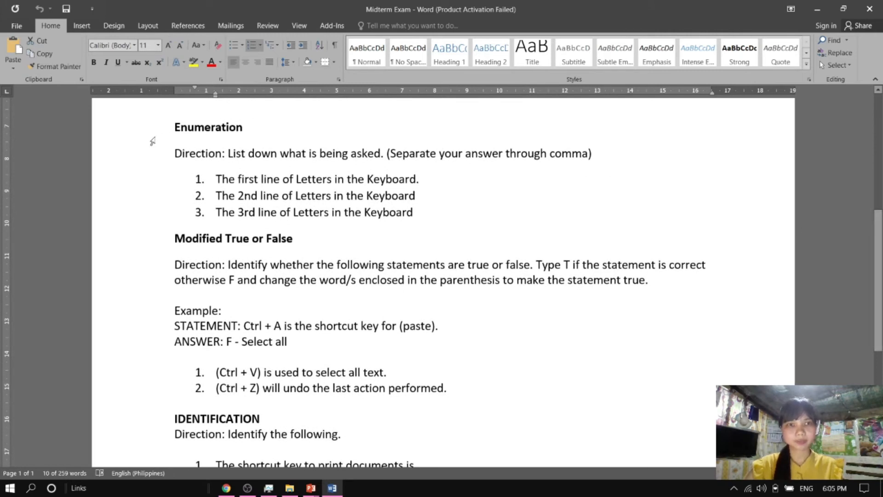
{"action": "key", "text": "alt+Tab"}
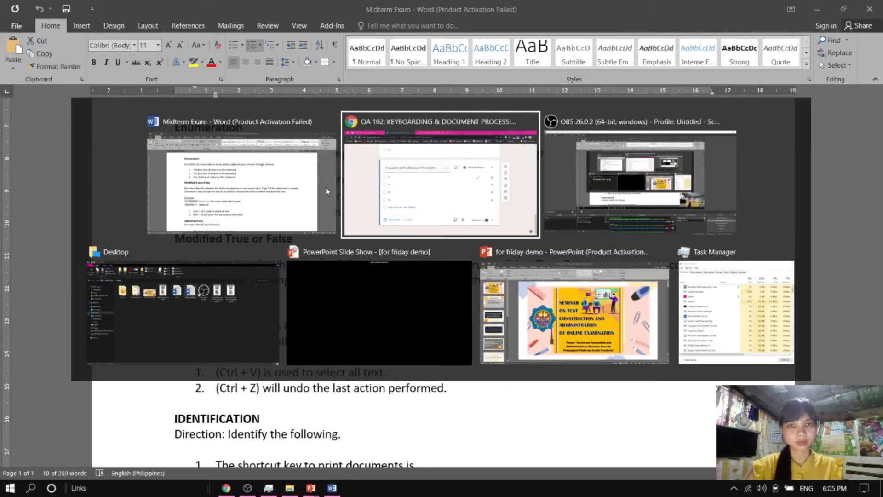
{"action": "key", "text": "alt+Tab"}
{"action": "key", "text": "alt+Tab"}
{"action": "key", "text": "alt+Tab"}
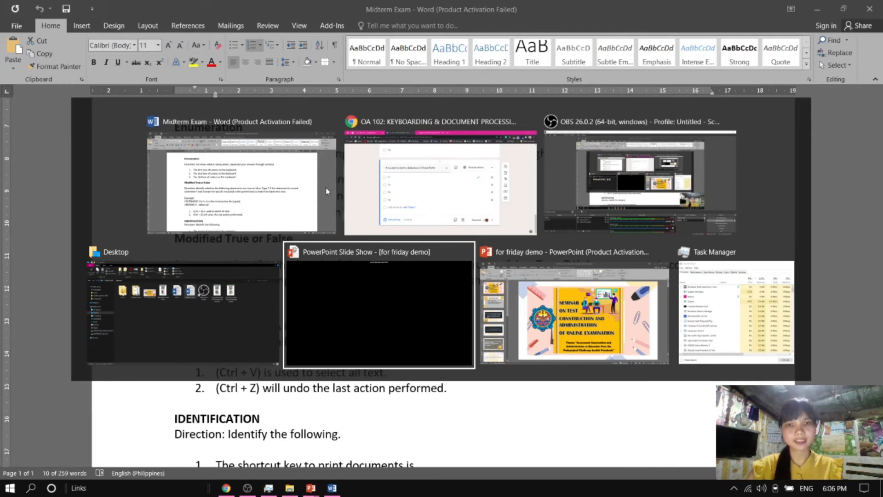
{"action": "key", "text": "alt+Tab"}
{"action": "left_click", "coordinate": [80, 403]}
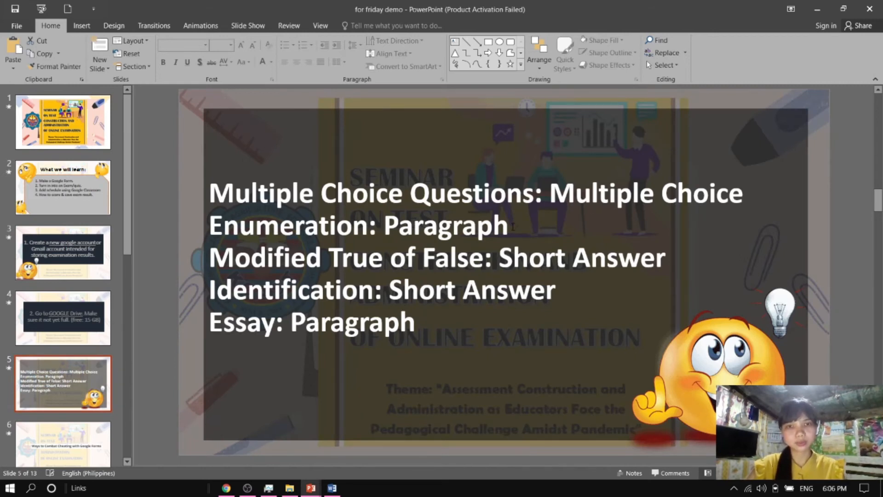
{"action": "key", "text": "alt+Tab"}
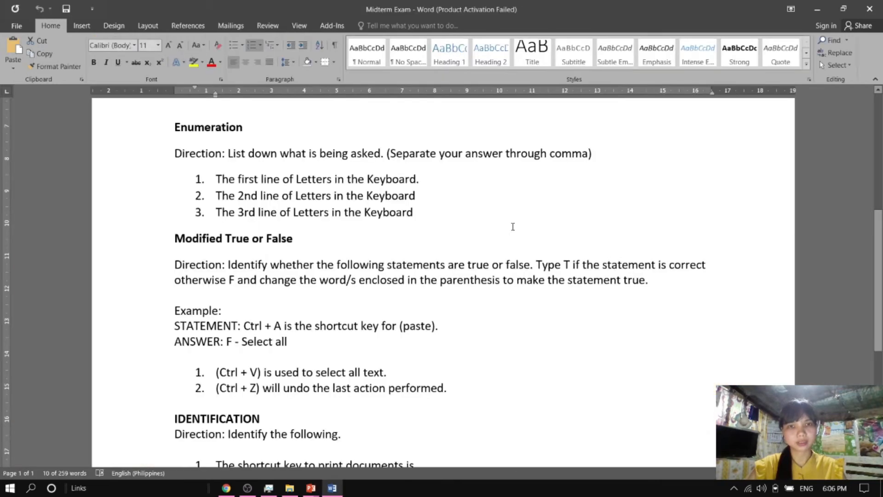
{"action": "key", "text": "alt+Tab"}
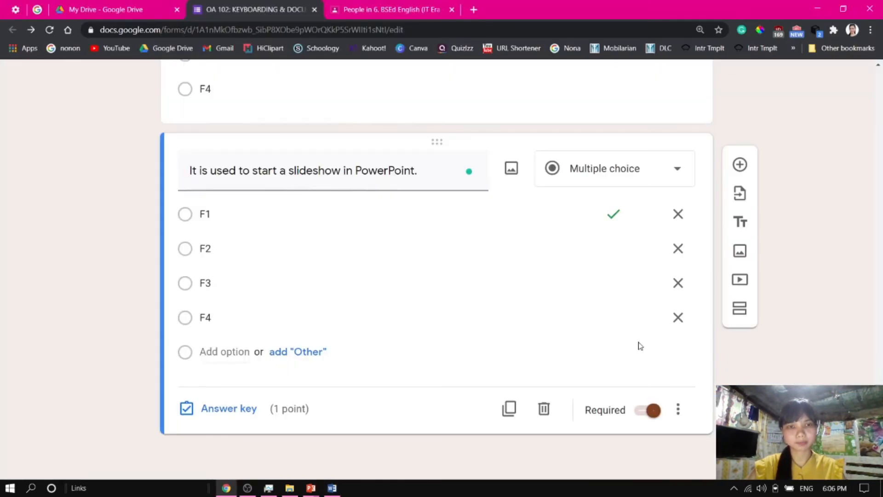
Add a new section after the multiple choice questions and title it "Enumeration"
{"action": "left_click", "coordinate": [739, 310]}
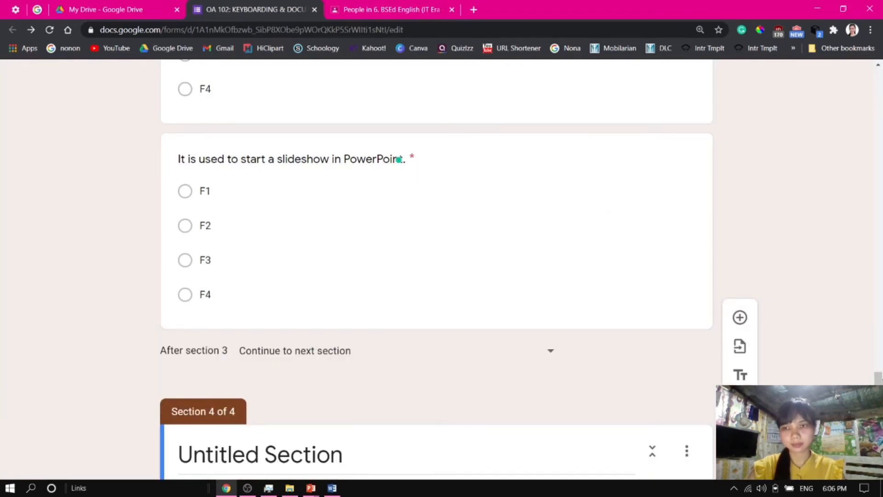
{"action": "left_click", "coordinate": [266, 364]}
{"action": "key", "text": "alt+Tab"}
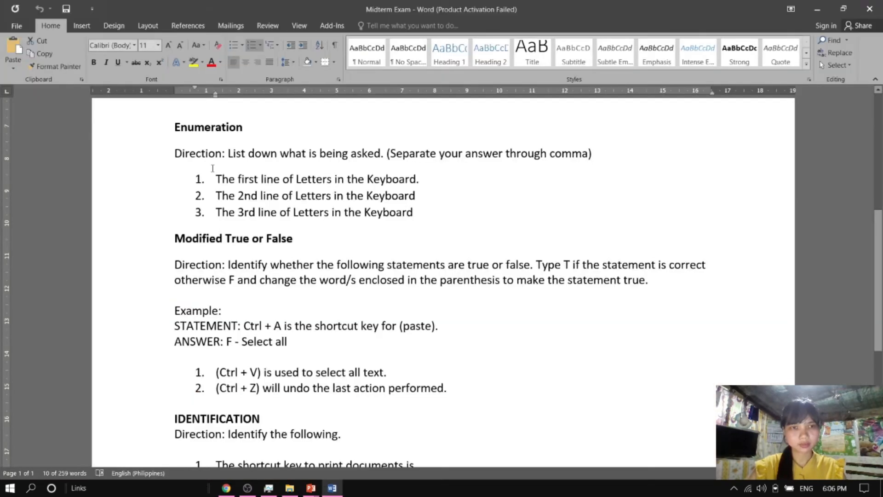
{"action": "double_click", "coordinate": [237, 127]}
{"action": "key", "text": "ctrl+c"}
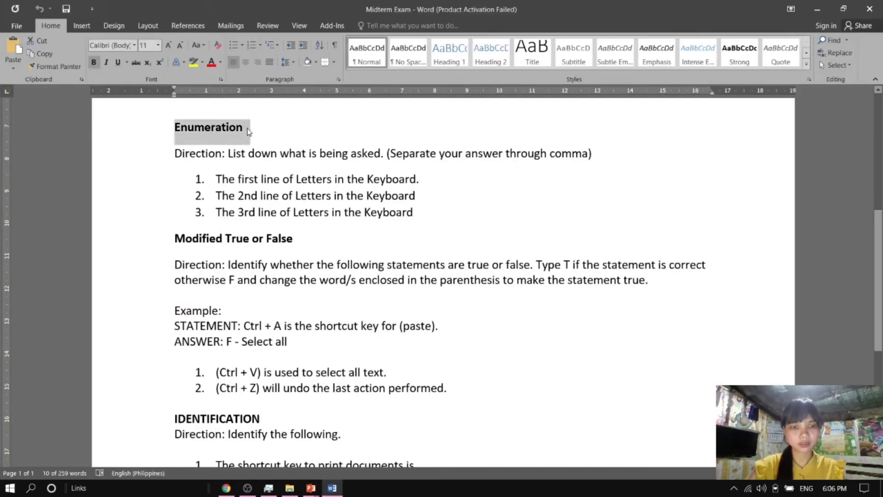
{"action": "key", "text": "alt+Tab"}
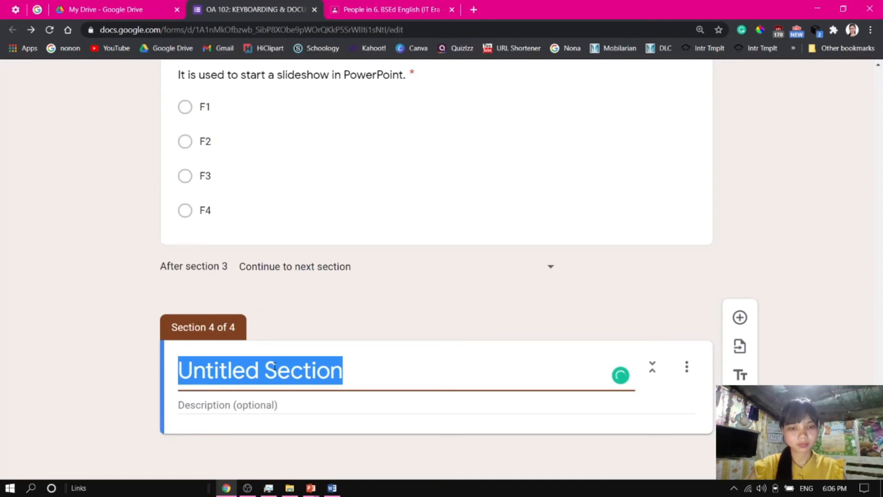
{"action": "key", "text": "ctrl+v"}
Set the Enumeration section description to "Direction: List down what is being asked. (Separate your answer through comma)"
{"action": "left_click", "coordinate": [260, 404]}
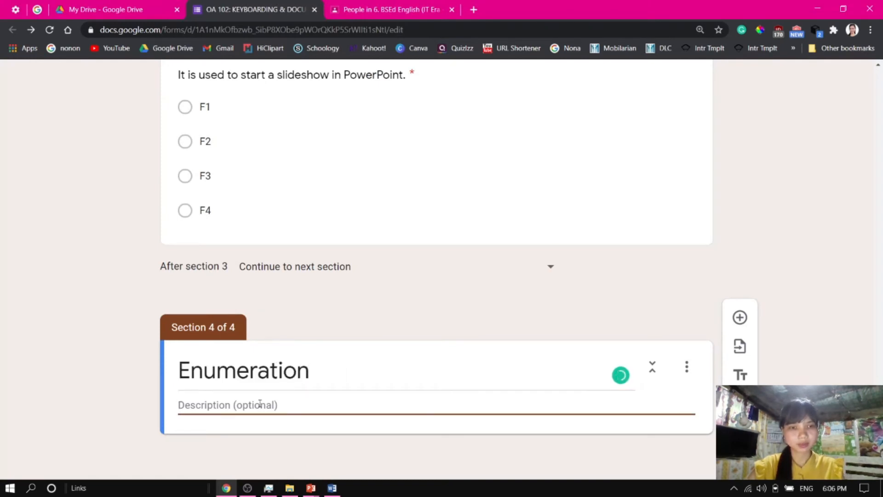
{"action": "key", "text": "alt+Tab"}
{"action": "left_click_drag", "start_coordinate": [182, 153], "coordinate": [644, 153]}
{"action": "key", "text": "ctrl+c"}
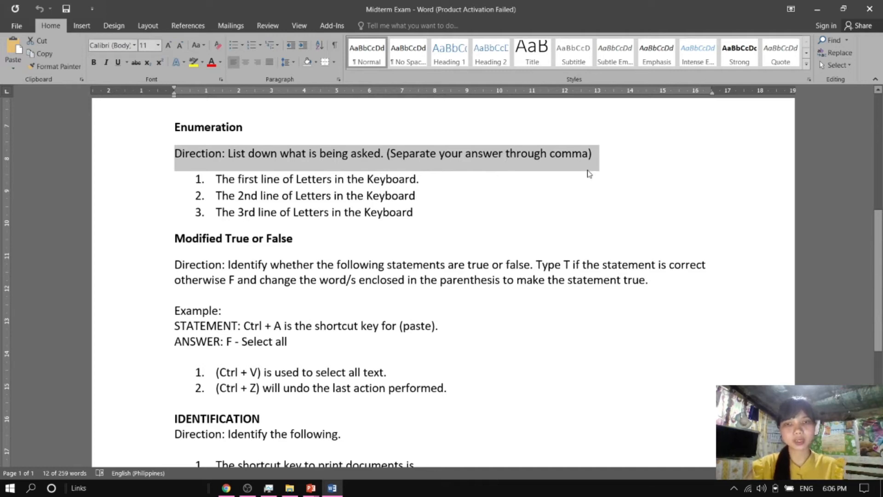
{"action": "key", "text": "alt+Tab"}
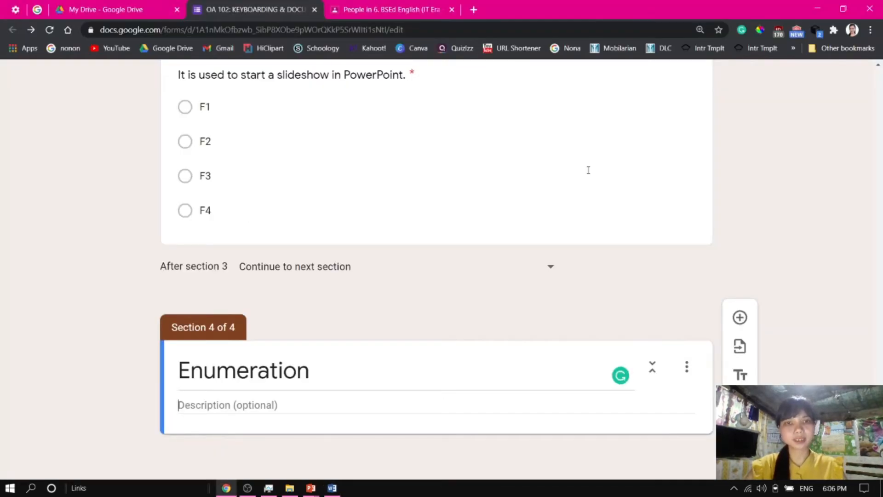
{"action": "key", "text": "ctrl+v"}
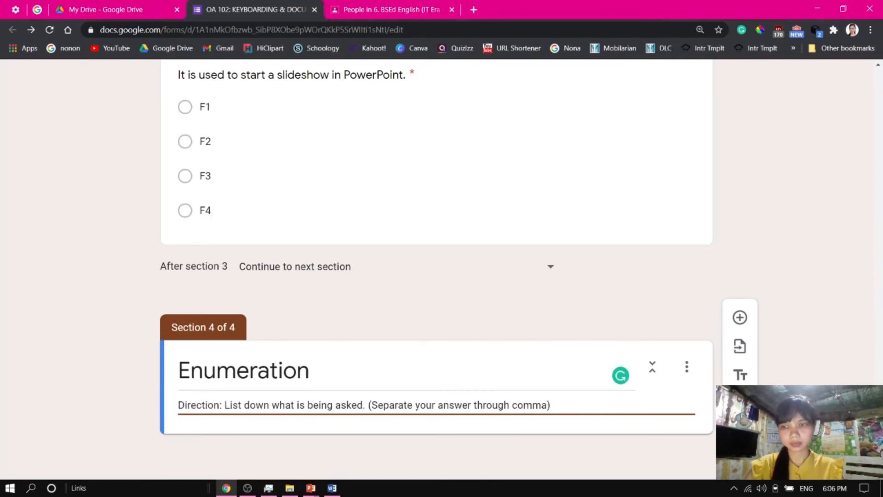
Add a Paragraph question titled "The first line of Letters in the Keyboard." without its list number
{"action": "left_click", "coordinate": [429, 425]}
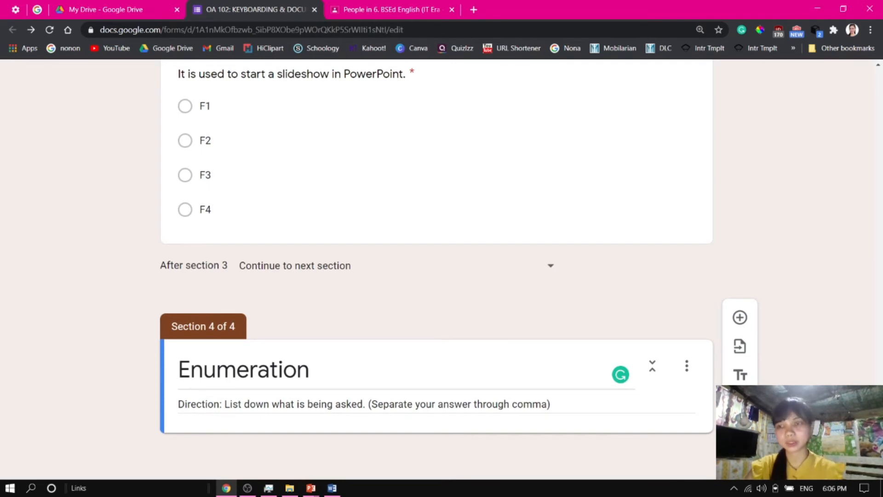
{"action": "left_click", "coordinate": [740, 318]}
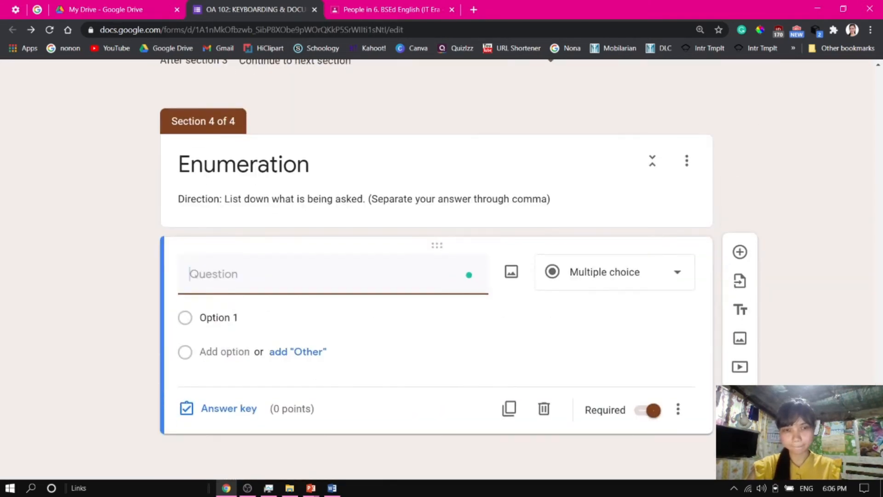
{"action": "key", "text": "alt+Tab"}
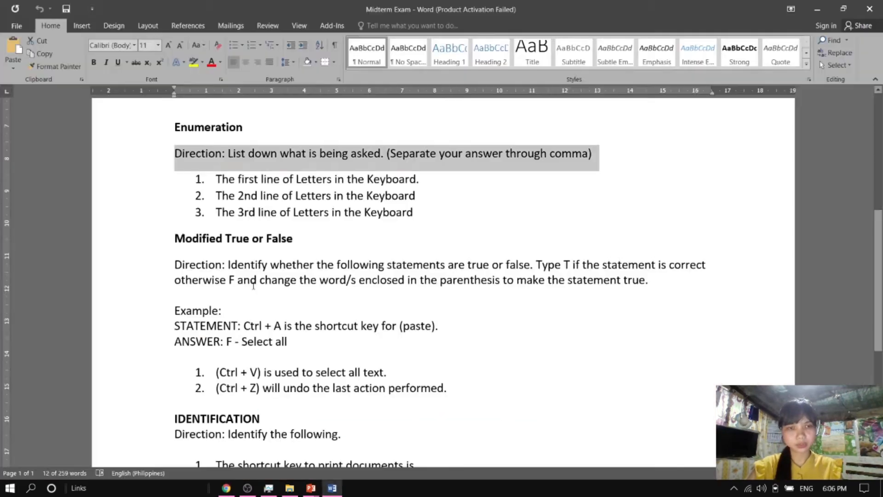
{"action": "left_click_drag", "start_coordinate": [212, 183], "coordinate": [420, 182]}
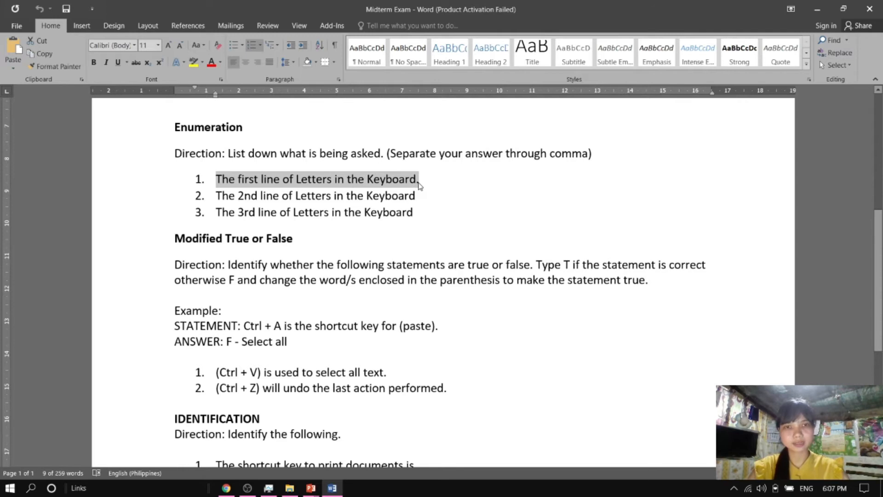
{"action": "key", "text": "ctrl+c"}
{"action": "key", "text": "alt+Tab"}
{"action": "key", "text": "ctrl+v"}
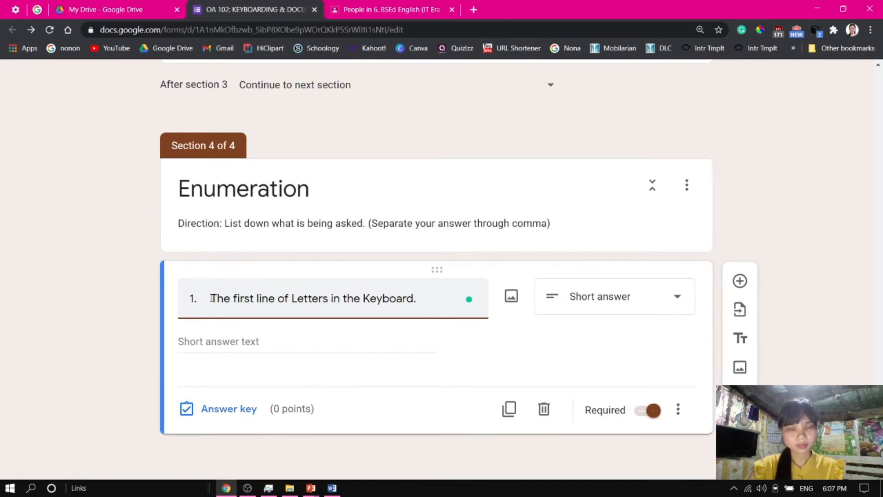
{"action": "left_click_drag", "start_coordinate": [205, 299], "coordinate": [177, 299]}
{"action": "key", "text": "BackSpace"}
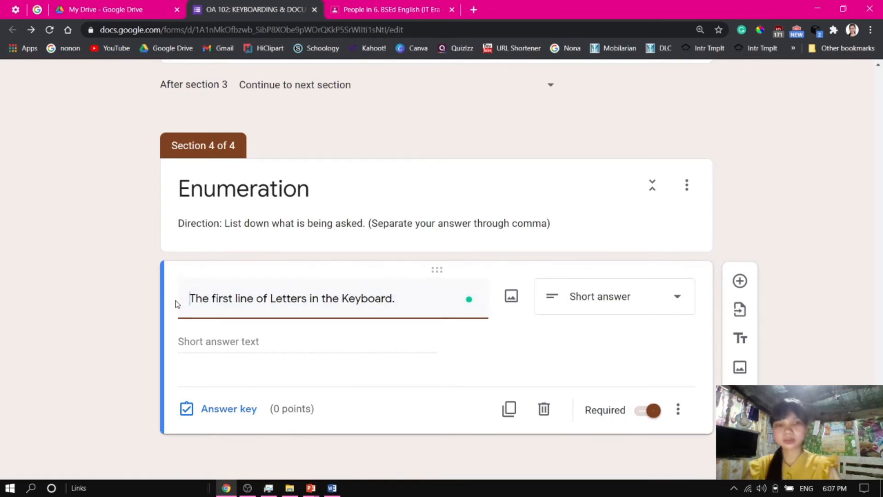
{"action": "left_click", "coordinate": [623, 304]}
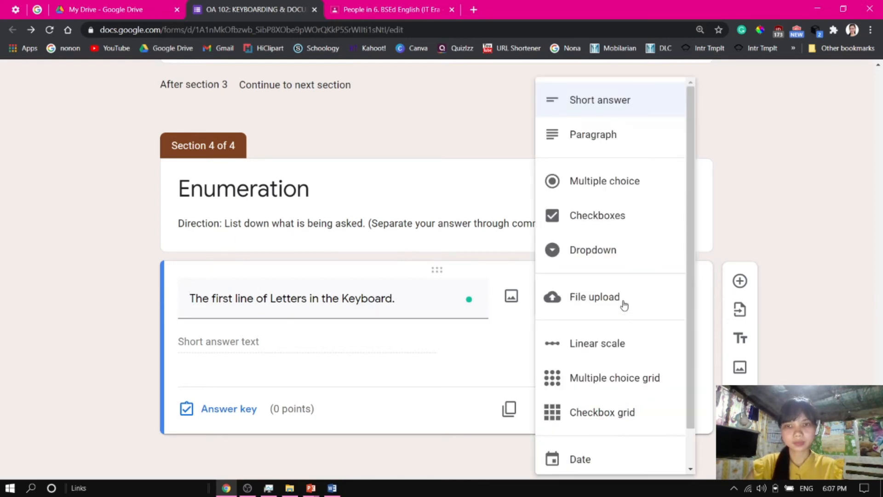
{"action": "left_click", "coordinate": [599, 142]}
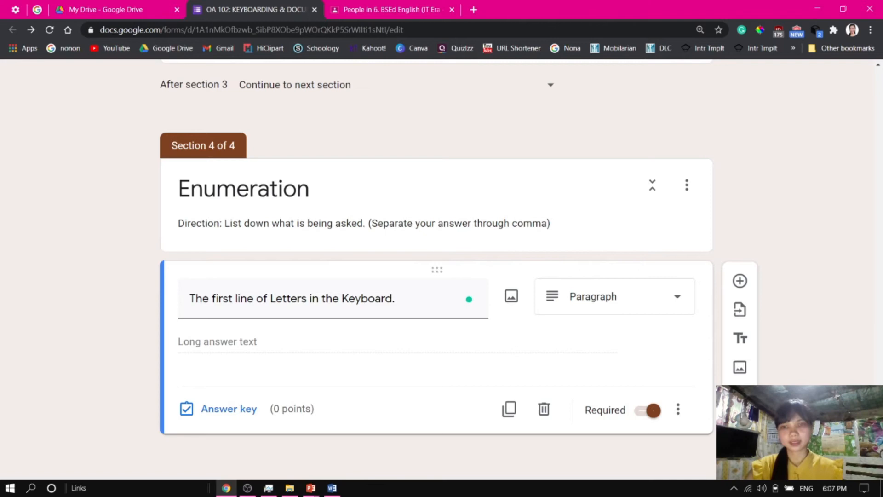
Add answer feedback "q,w,e,r,t,y,u,i,o,p" to the first enumeration question's answer key
{"action": "left_click", "coordinate": [225, 410]}
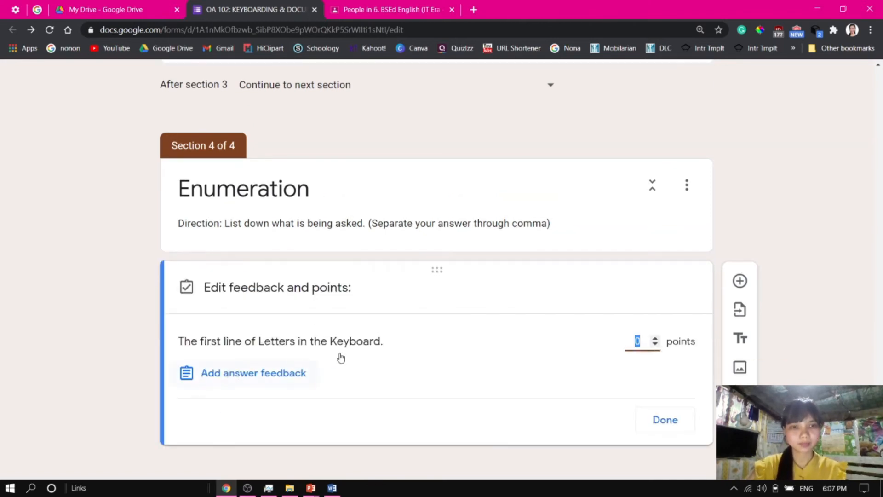
{"action": "left_click", "coordinate": [253, 376]}
{"action": "key", "text": "ctrl+v"}
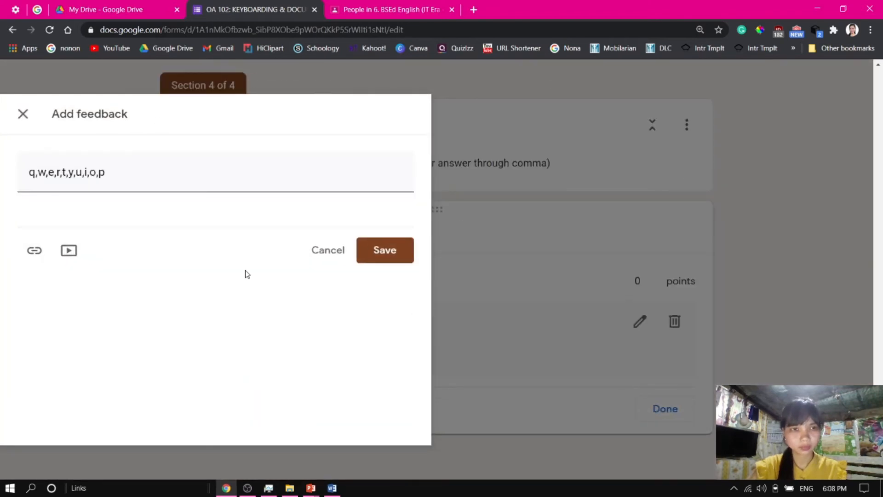
{"action": "left_click", "coordinate": [385, 260]}
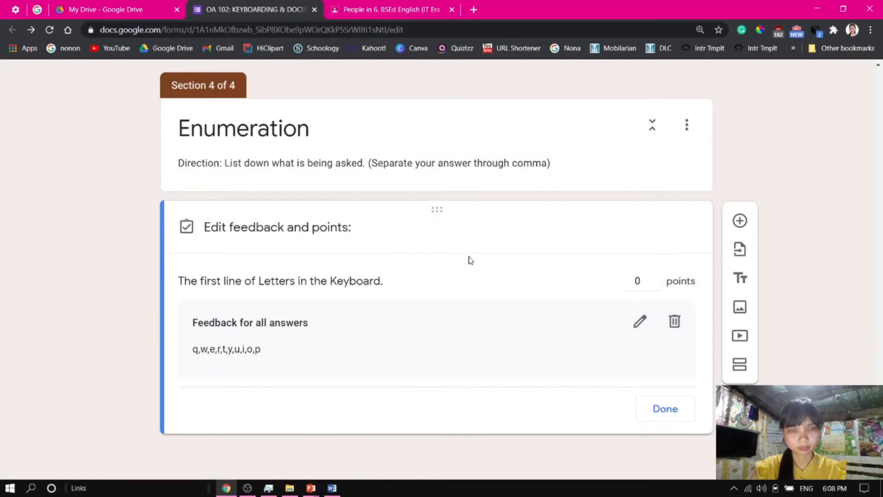
Set the first enumeration question to be worth 10 points and close the answer key
{"action": "left_click", "coordinate": [655, 279]}
{"action": "left_click", "coordinate": [656, 279]}
{"action": "left_click", "coordinate": [656, 278]}
{"action": "left_click", "coordinate": [655, 278]}
{"action": "left_click", "coordinate": [656, 278]}
{"action": "left_click", "coordinate": [656, 279]}
{"action": "left_click", "coordinate": [656, 278]}
{"action": "left_click", "coordinate": [656, 278]}
{"action": "left_click", "coordinate": [656, 279]}
{"action": "left_click", "coordinate": [656, 278]}
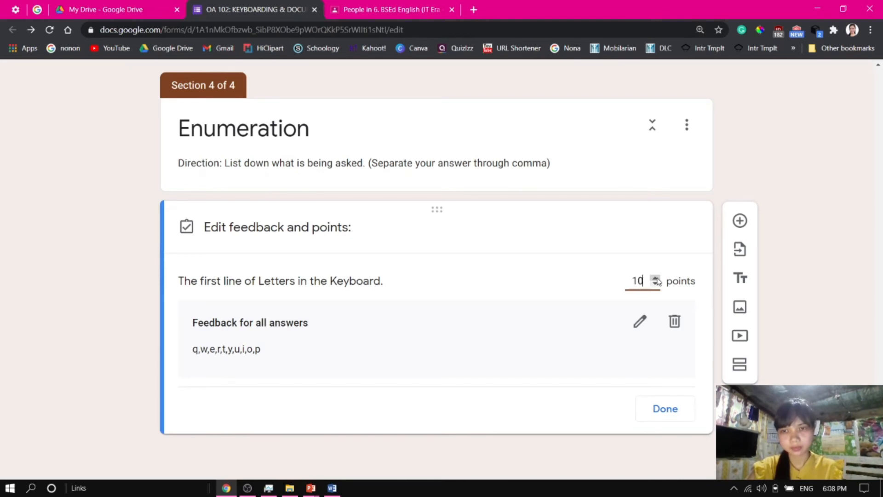
{"action": "left_click", "coordinate": [667, 409]}
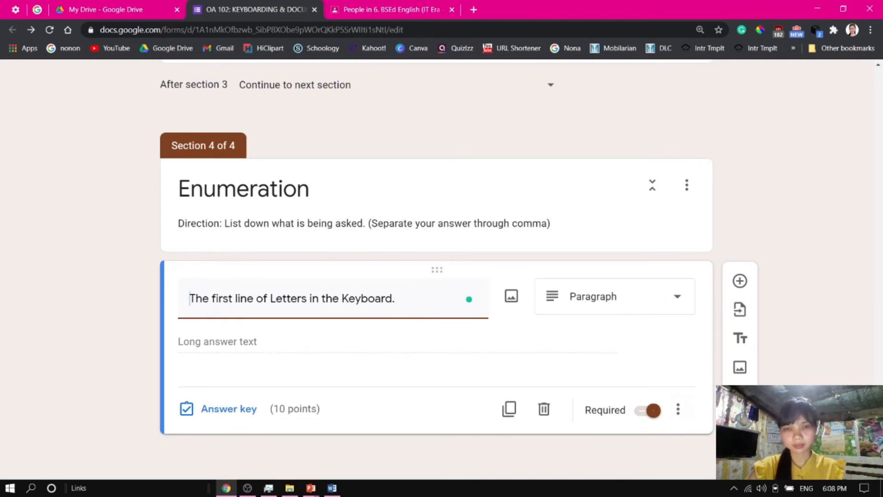
Duplicate the question as "The 2nd line of Letters in the Keyboard." and add a new section after it
{"action": "left_click", "coordinate": [509, 410]}
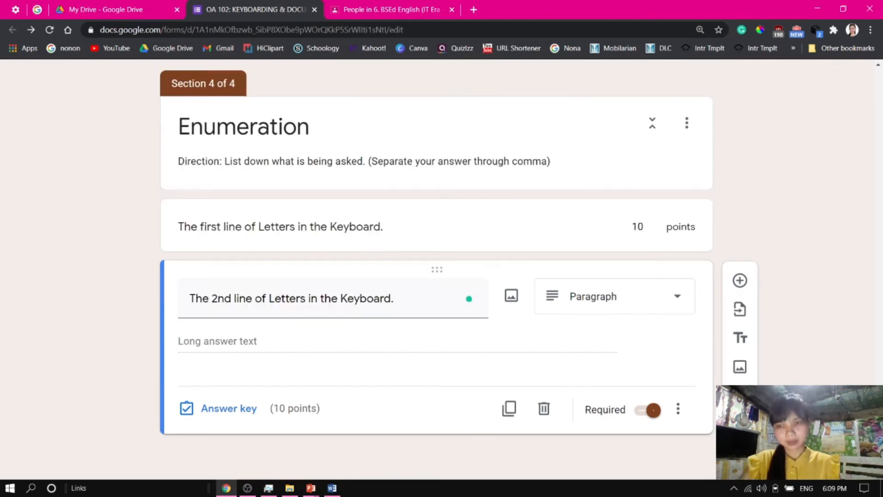
{"action": "left_click", "coordinate": [739, 425]}
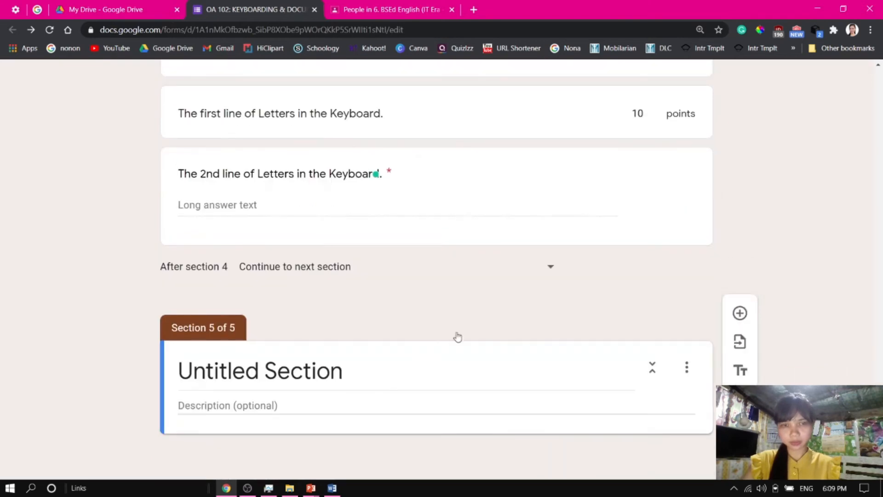
{"action": "key", "text": "alt+Tab"}
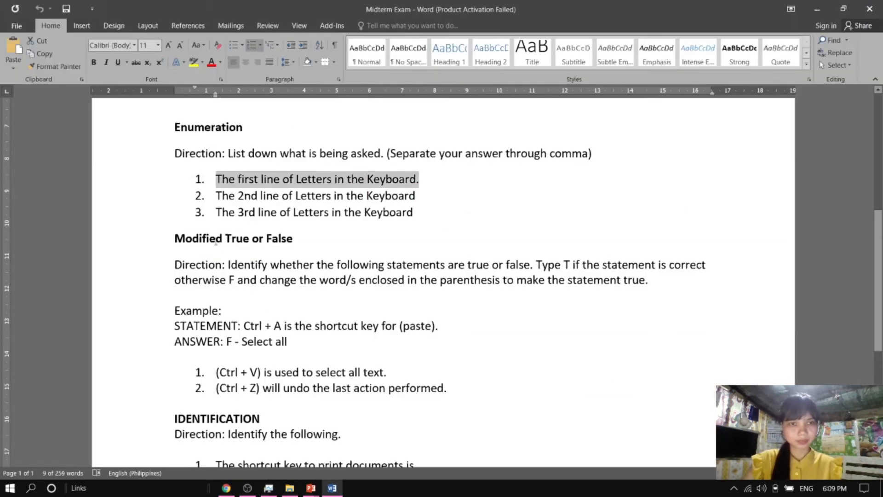
Title the new section "Modified True or False" using the heading copied from the Word document
{"action": "left_click_drag", "start_coordinate": [172, 237], "coordinate": [296, 239]}
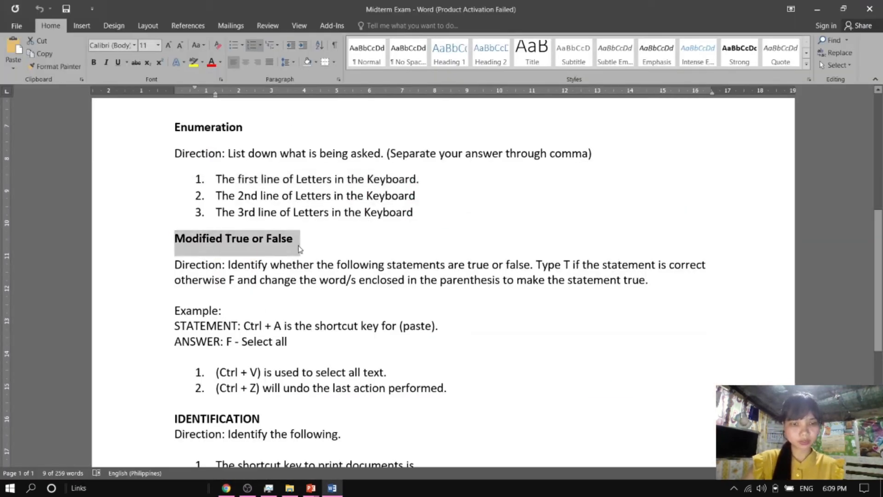
{"action": "key", "text": "alt+Tab"}
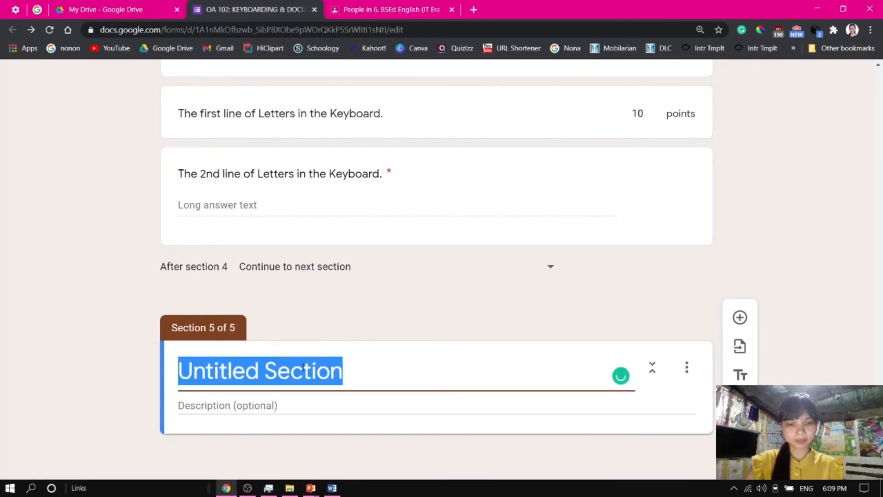
{"action": "key", "text": "ctrl+v"}
{"action": "left_click", "coordinate": [293, 404]}
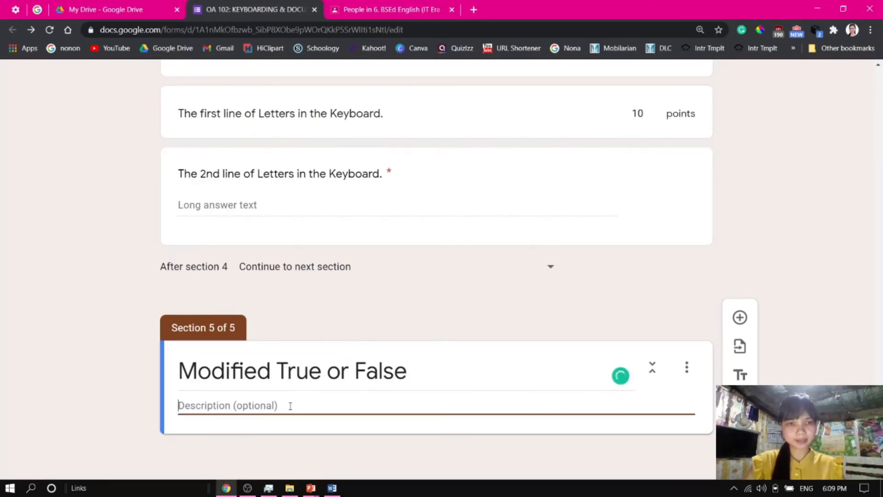
Paste the Modified True or False directions and example into the section description, removing the trailing blank line
{"action": "key", "text": "alt+Tab"}
{"action": "left_click_drag", "start_coordinate": [175, 264], "coordinate": [684, 285]}
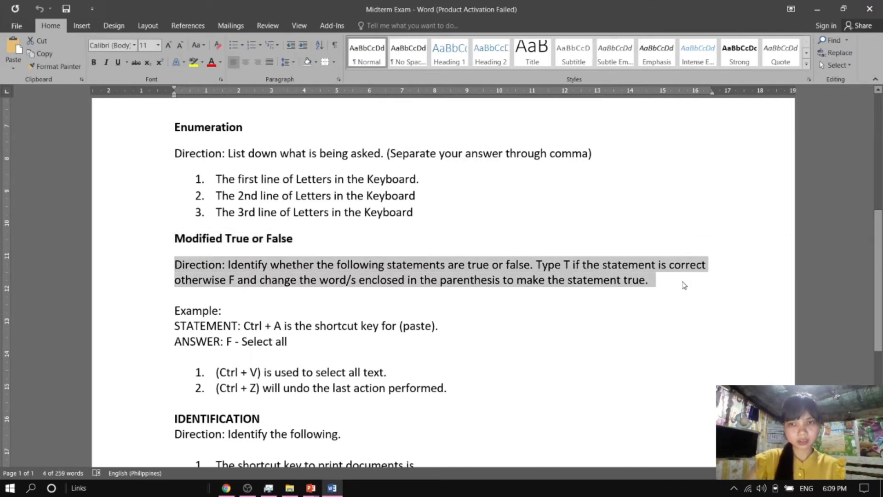
{"action": "left_click", "coordinate": [176, 269]}
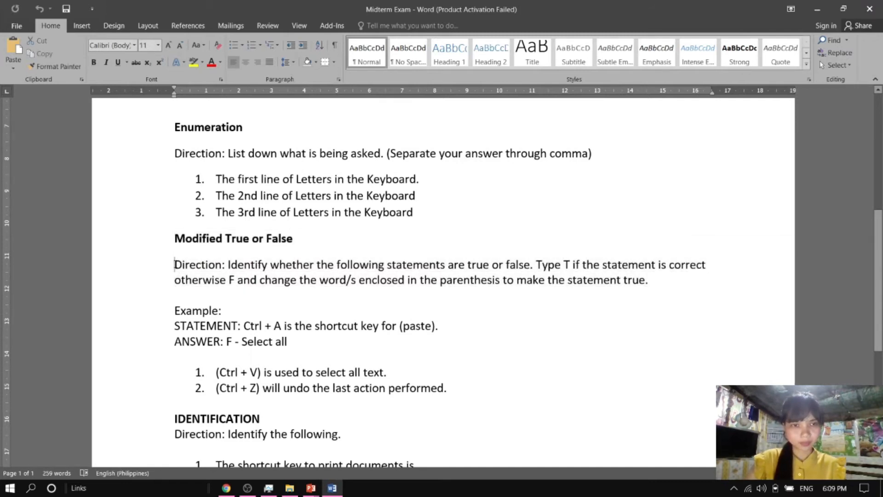
{"action": "left_click_drag", "start_coordinate": [176, 264], "coordinate": [333, 336]}
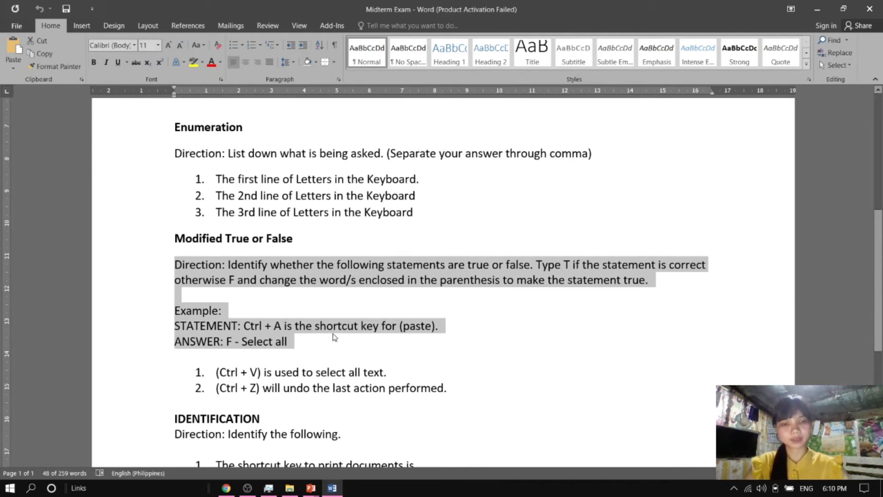
{"action": "key", "text": "alt+Tab"}
{"action": "left_click", "coordinate": [307, 398]}
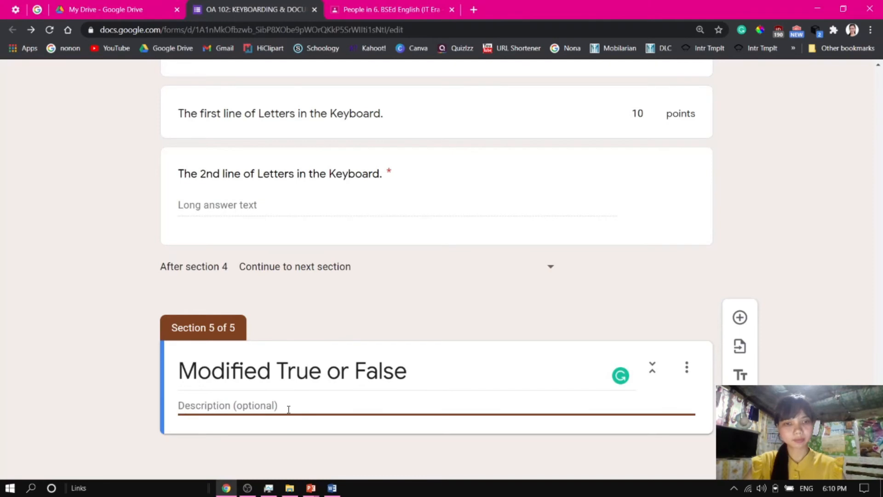
{"action": "key", "text": "ctrl+v"}
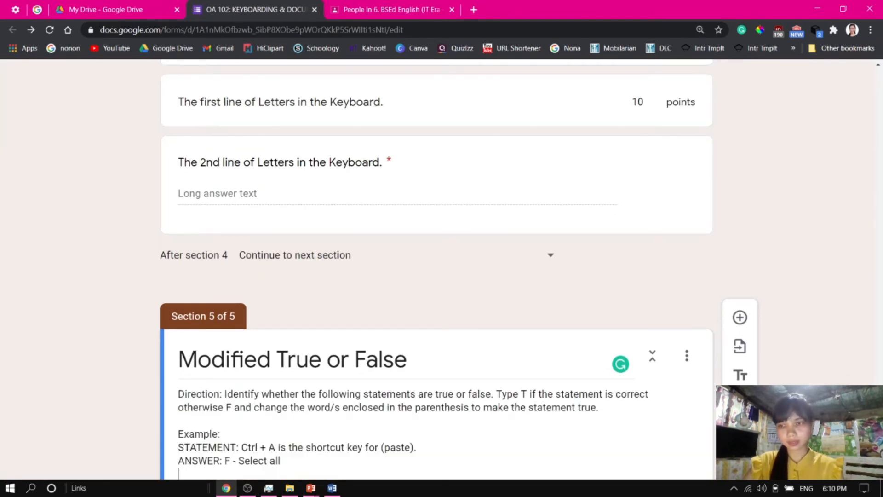
{"action": "key", "text": "BackSpace"}
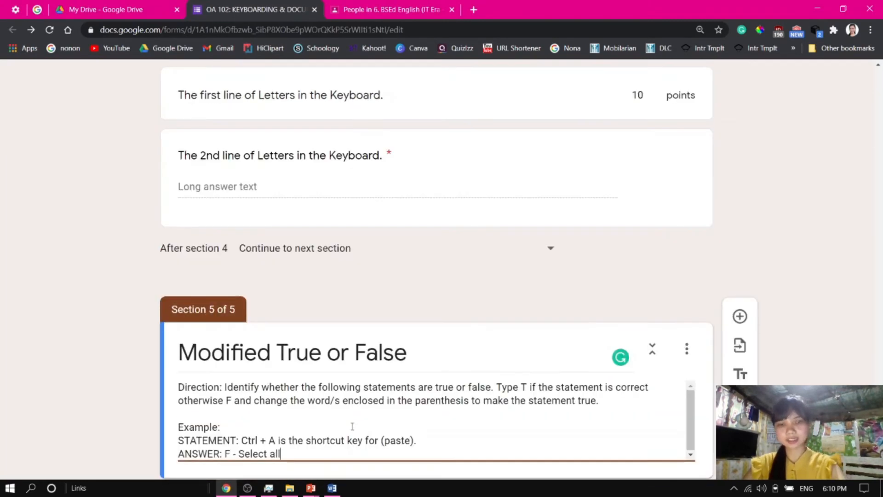
{"action": "scroll", "coordinate": [470, 327], "scroll_direction": "down", "scroll_amount": 1}
Add a Short answer question "(Ctrl + V) is used to select all text." copied from the document without its list number
{"action": "key", "text": "alt+Tab"}
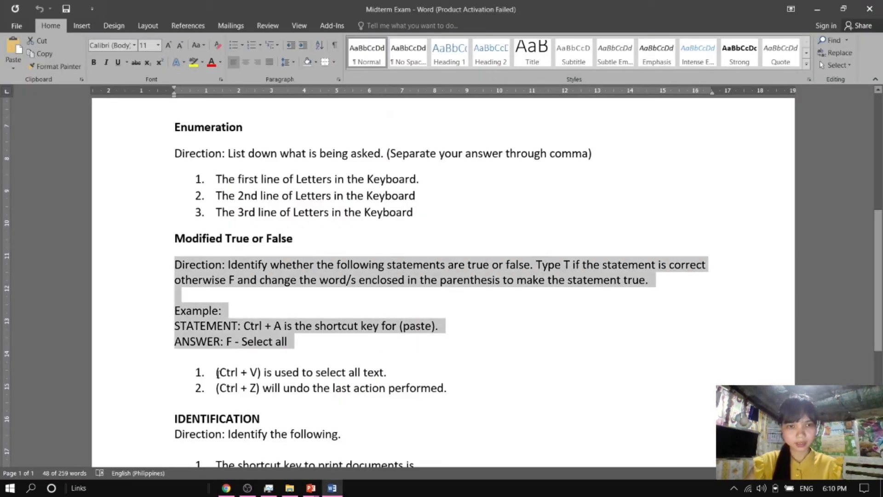
{"action": "left_click_drag", "start_coordinate": [216, 372], "coordinate": [392, 373]}
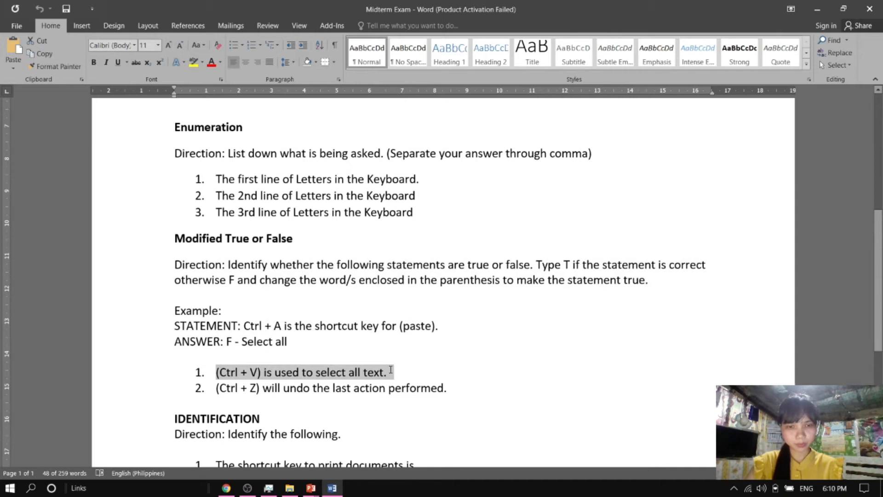
{"action": "key", "text": "alt+Tab"}
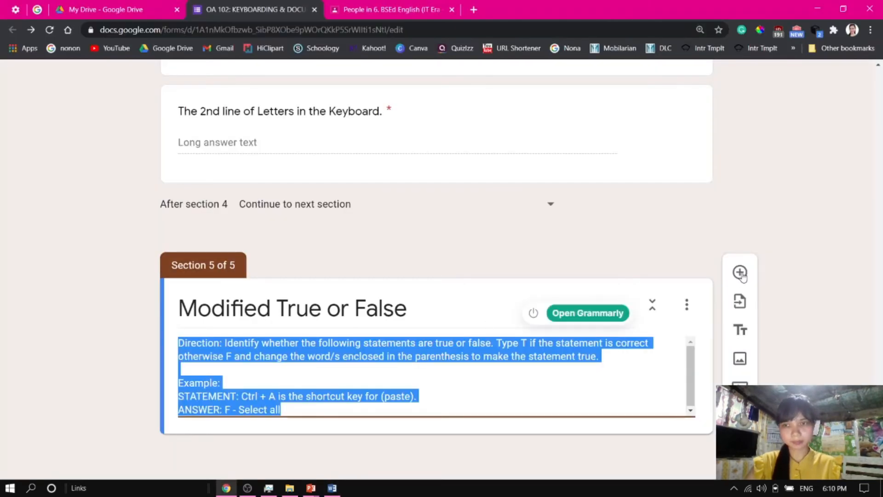
{"action": "left_click", "coordinate": [741, 273]}
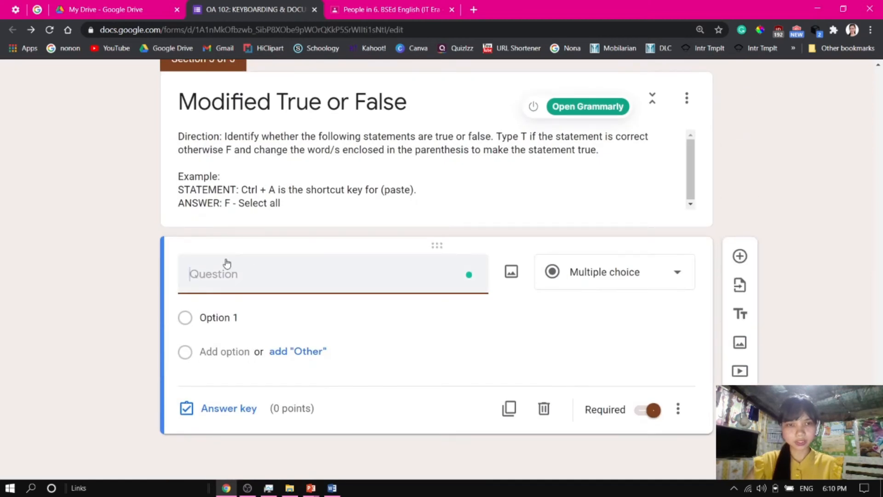
{"action": "key", "text": "ctrl+v"}
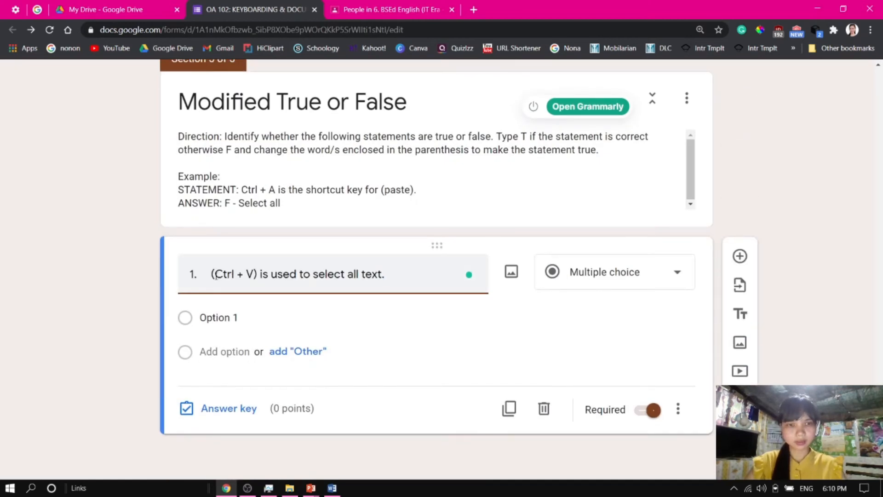
{"action": "left_click_drag", "start_coordinate": [212, 275], "coordinate": [156, 282]}
{"action": "key", "text": "BackSpace"}
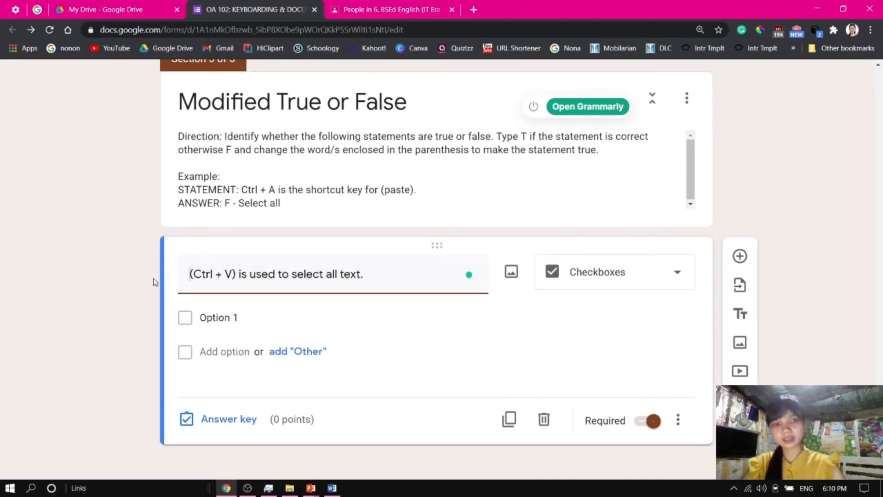
{"action": "left_click", "coordinate": [557, 318]}
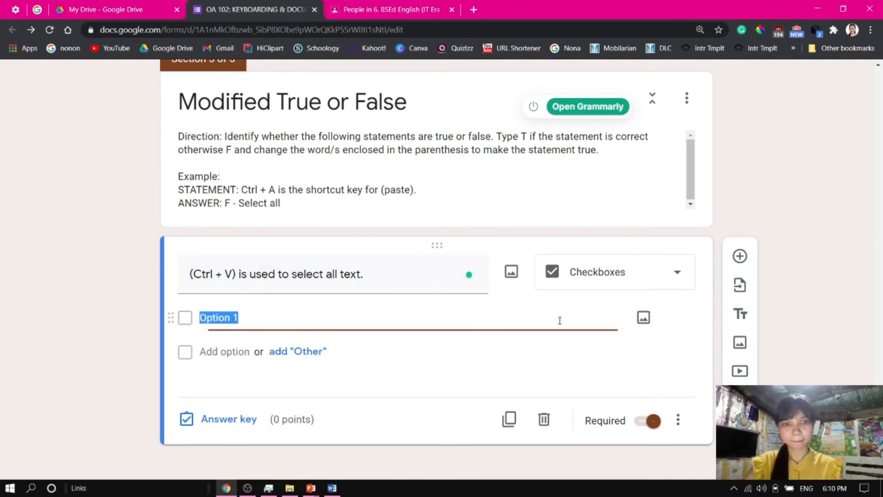
{"action": "left_click", "coordinate": [587, 275]}
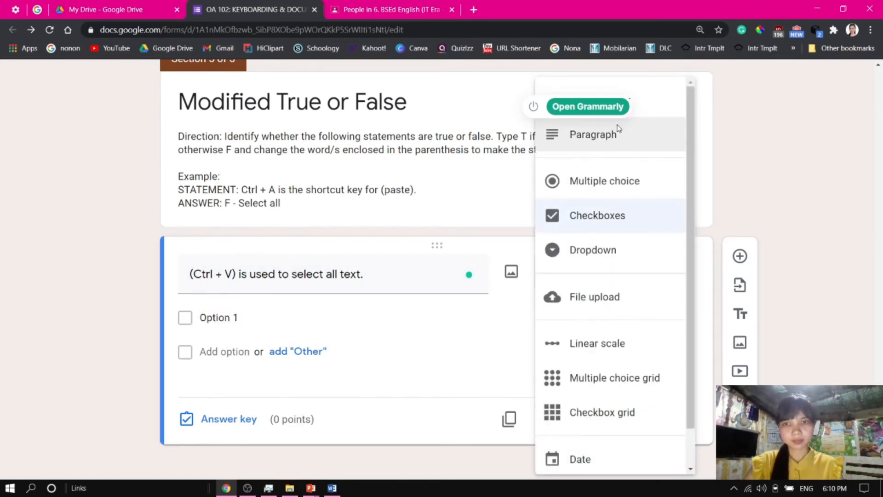
{"action": "left_click", "coordinate": [579, 110]}
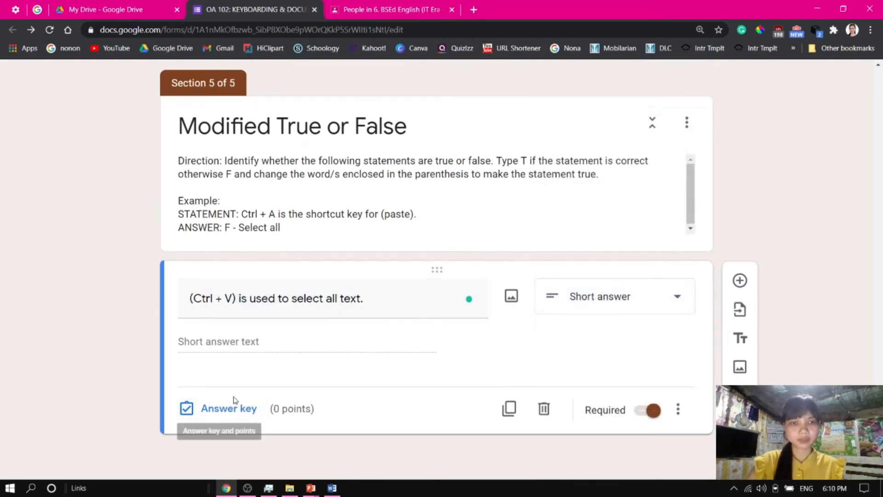
Open the question's answer key and enter the correct answer "F-Ctrl+A"
{"action": "left_click", "coordinate": [240, 416]}
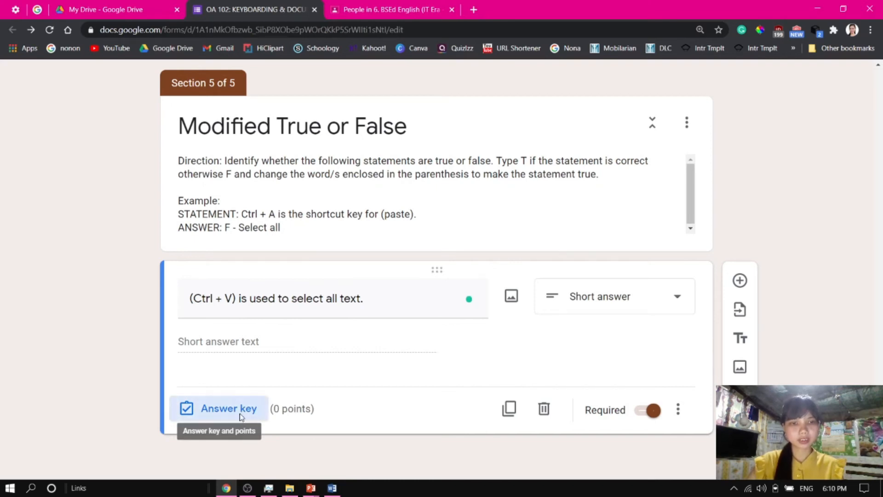
{"action": "left_click", "coordinate": [238, 374]}
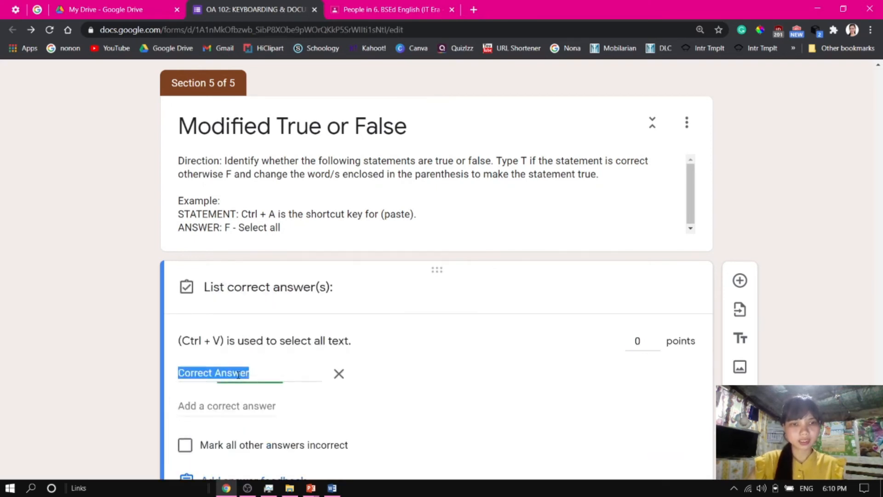
{"action": "key", "text": "alt+Tab"}
{"action": "key", "text": "alt+Tab"}
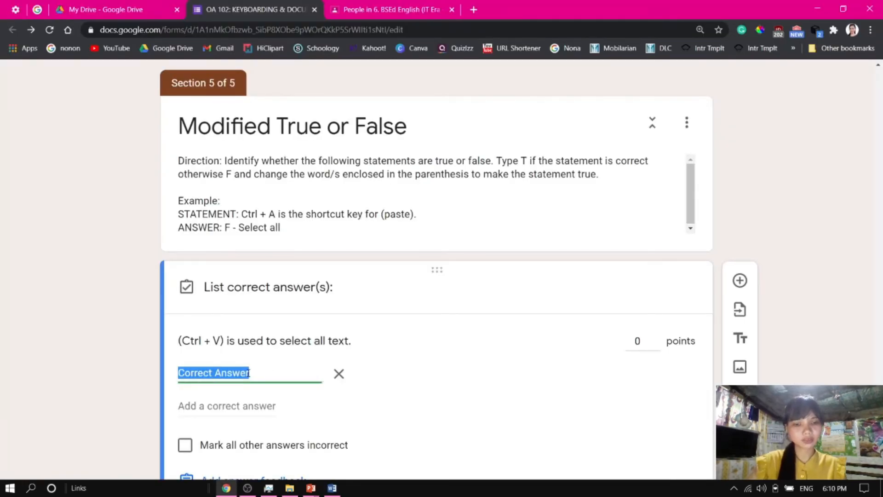
{"action": "type", "text": "f"}
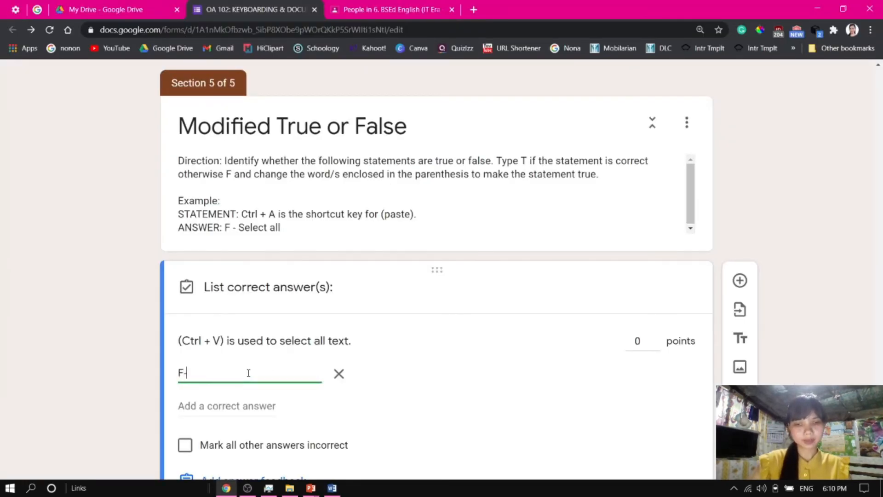
{"action": "type", "text": "-Ctrl+A"}
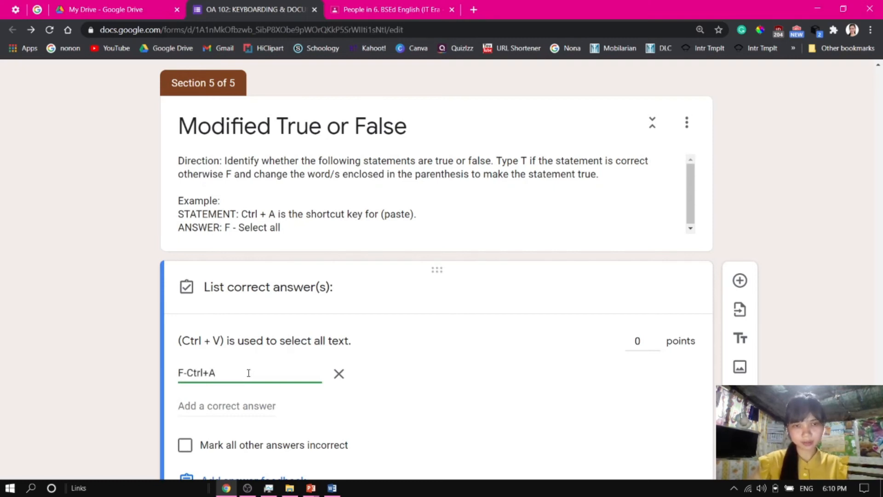
{"action": "scroll", "coordinate": [613, 235], "scroll_direction": "down", "scroll_amount": 3}
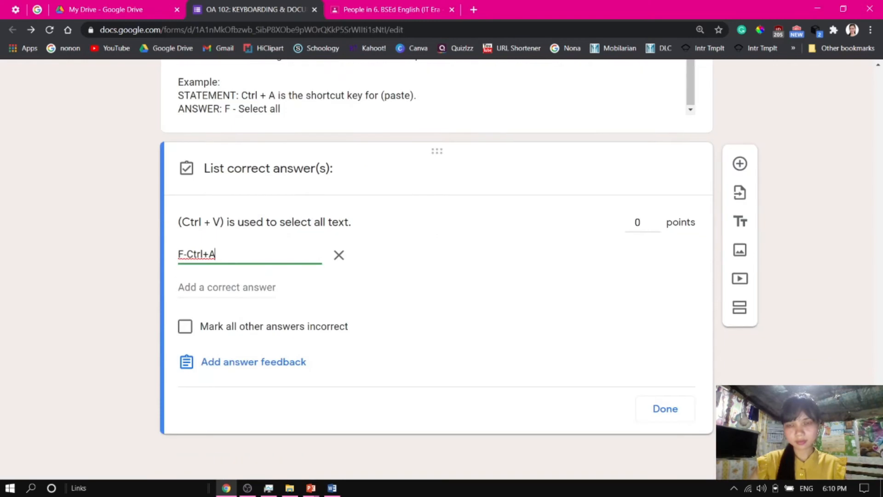
Set the question to be worth 2 points and close the answer key
{"action": "left_click", "coordinate": [656, 223]}
{"action": "left_click", "coordinate": [656, 223]}
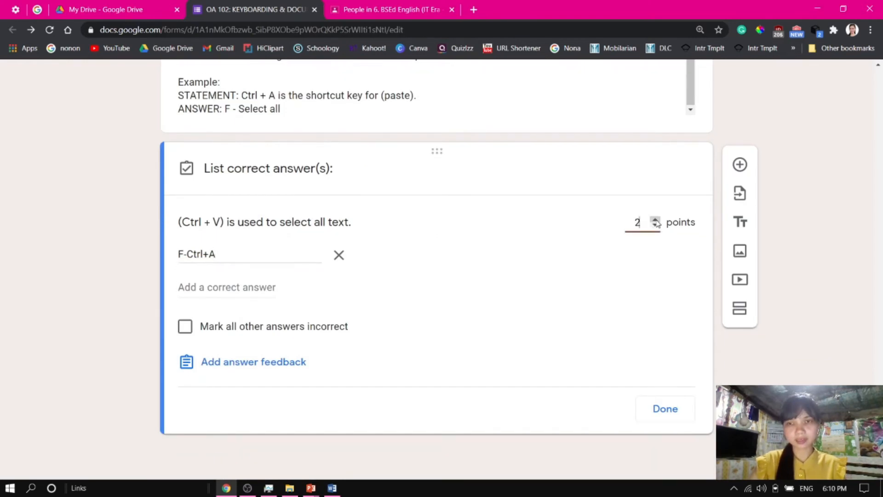
{"action": "left_click", "coordinate": [666, 409]}
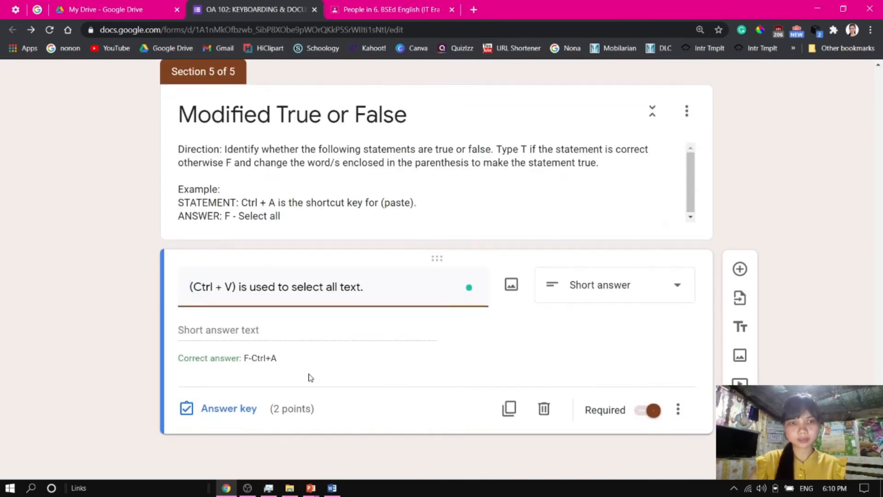
Duplicate the question and retitle the copy "(Ctrl + Z) will undo the last action performed." without its list number
{"action": "left_click", "coordinate": [509, 408]}
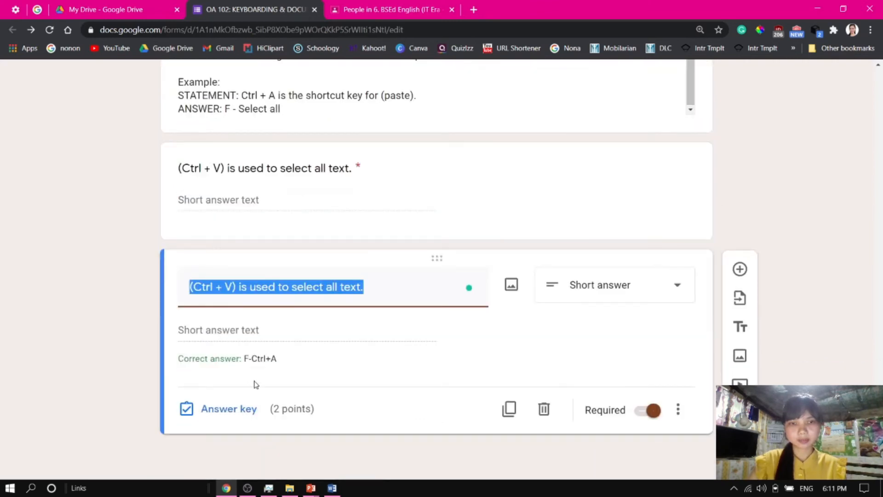
{"action": "key", "text": "alt+Tab"}
{"action": "triple_click", "coordinate": [244, 363]}
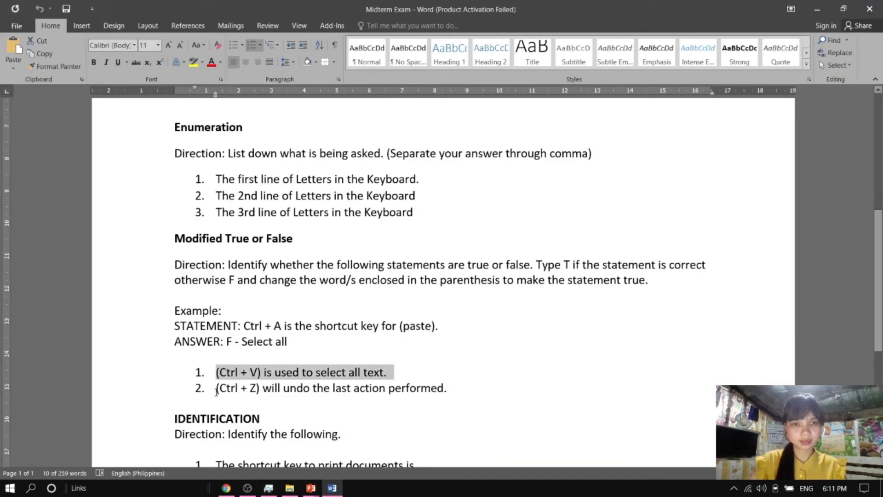
{"action": "left_click_drag", "start_coordinate": [216, 389], "coordinate": [450, 385]}
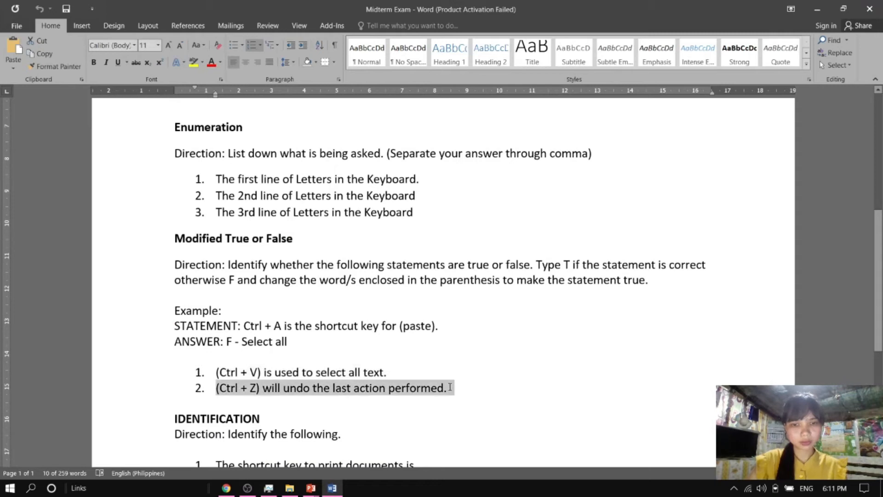
{"action": "key", "text": "ctrl+c"}
{"action": "key", "text": "alt+Tab"}
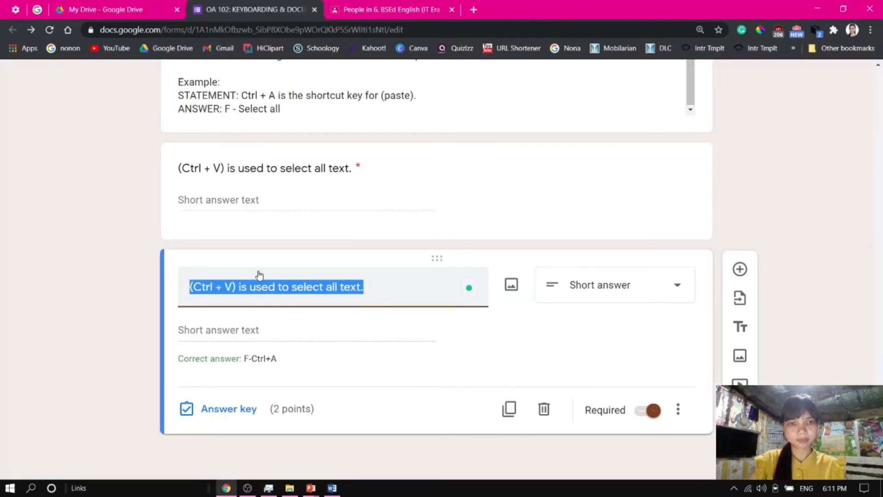
{"action": "key", "text": "ctrl+v"}
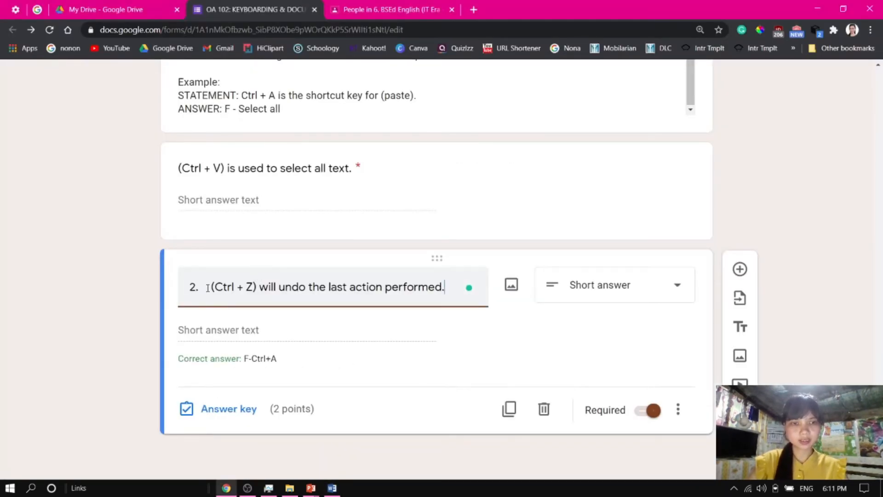
{"action": "left_click_drag", "start_coordinate": [213, 286], "coordinate": [158, 293]}
{"action": "key", "text": "BackSpace"}
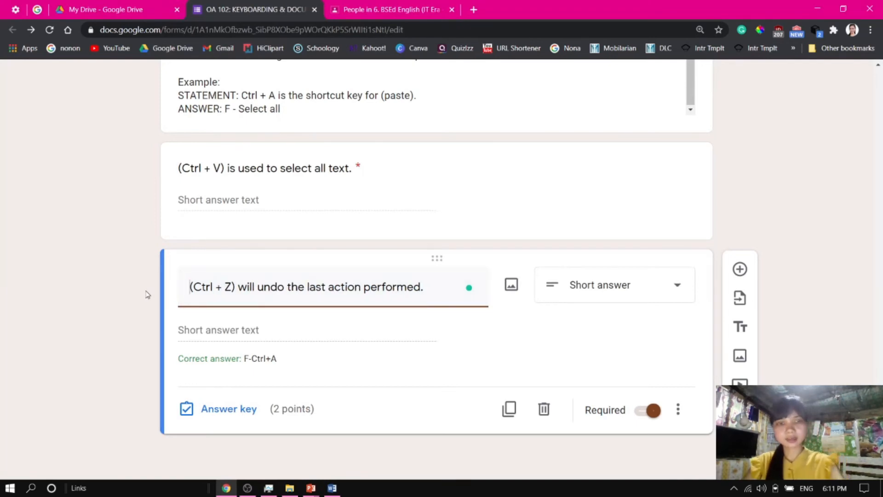
Replace the duplicated question's correct answer with "T" in its answer key
{"action": "left_click", "coordinate": [220, 405]}
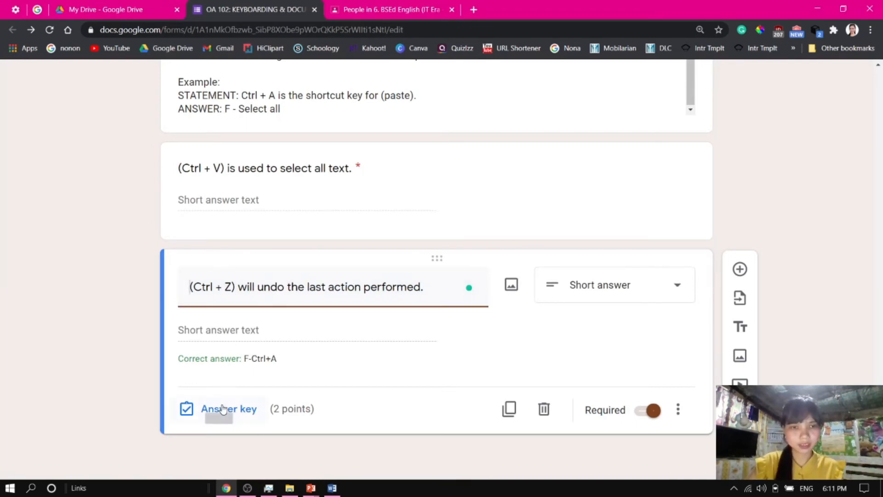
{"action": "triple_click", "coordinate": [237, 359]}
{"action": "type", "text": "T"}
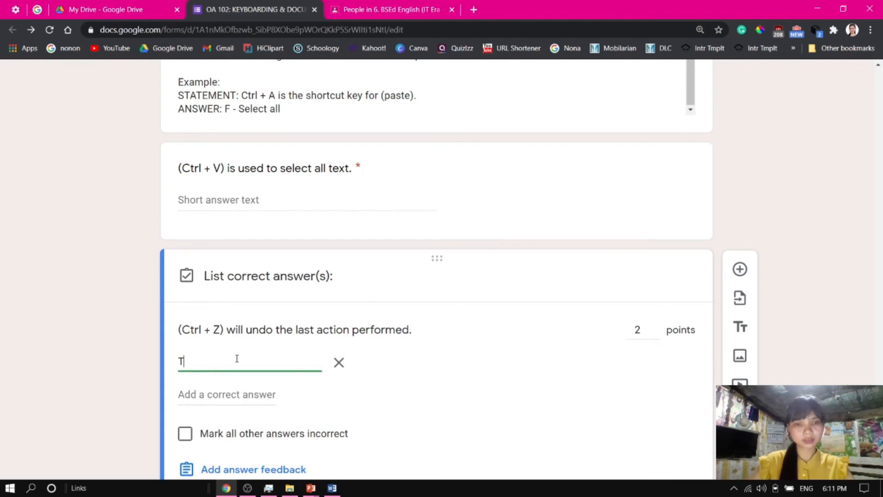
{"action": "scroll", "coordinate": [623, 395], "scroll_direction": "down", "scroll_amount": 2}
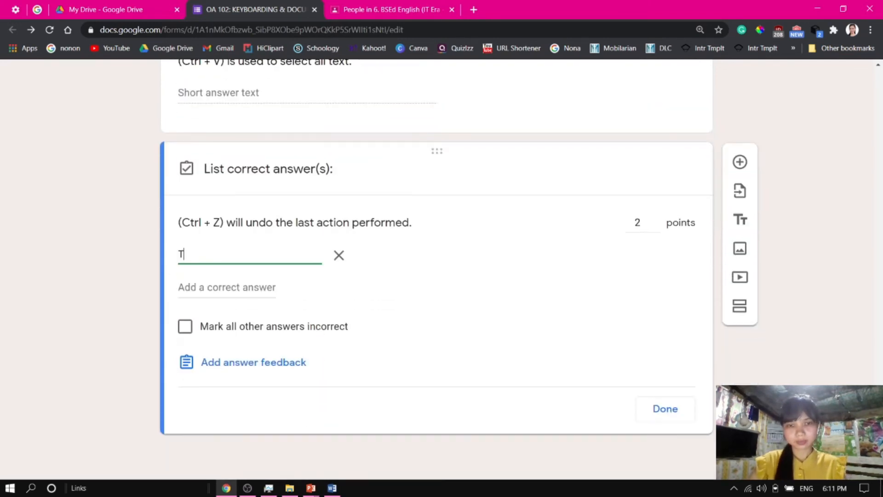
Close the answer key and add a new section after the last question
{"action": "left_click", "coordinate": [668, 414]}
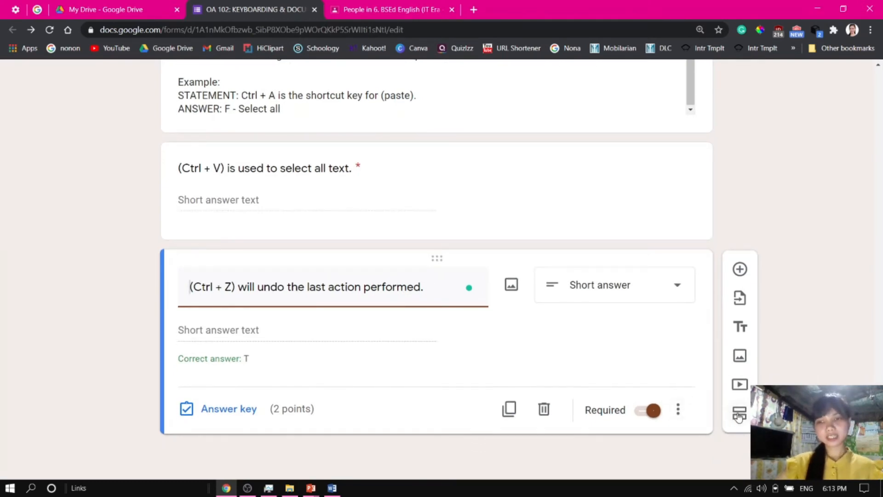
{"action": "left_click", "coordinate": [739, 414]}
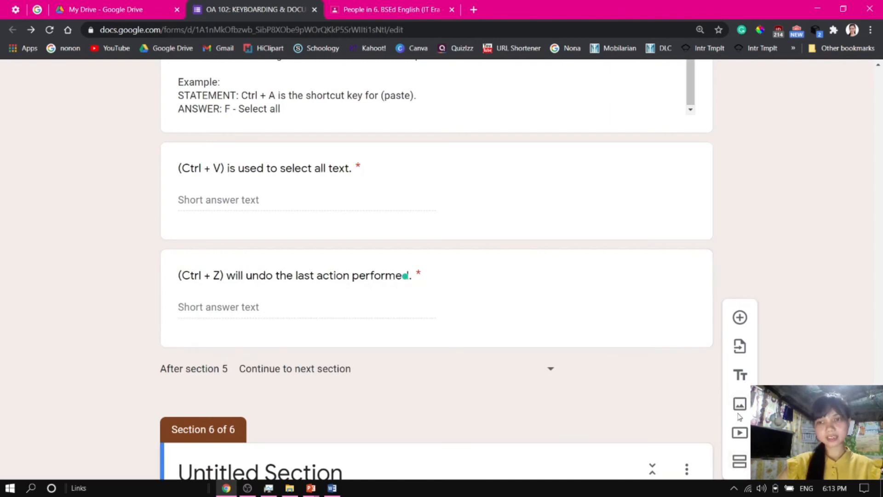
{"action": "scroll", "coordinate": [326, 356], "scroll_direction": "down", "scroll_amount": 2}
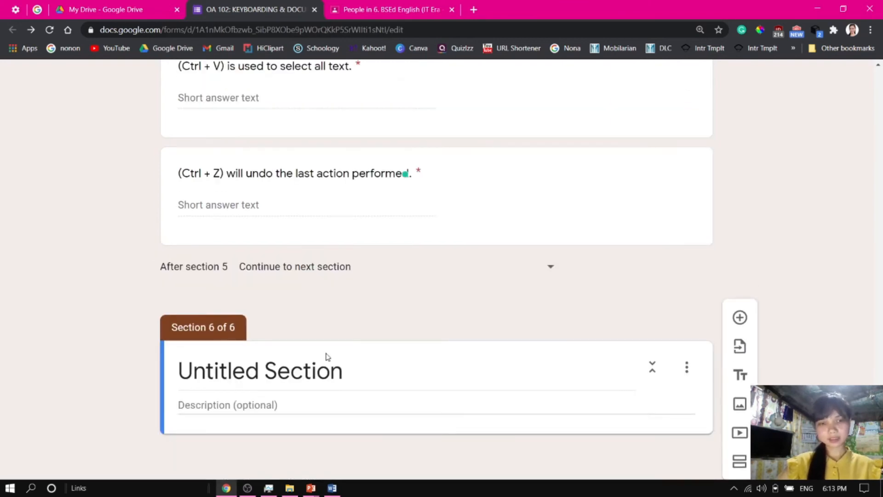
Copy the heading IDENTIFICATION from the Word document into the new section's title
{"action": "left_click", "coordinate": [296, 367]}
{"action": "key", "text": "alt+Tab"}
{"action": "key", "text": "Tab"}
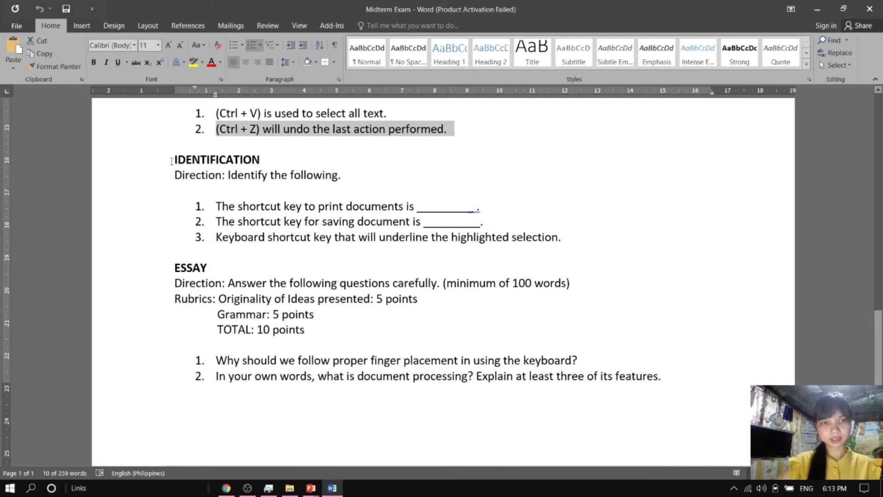
{"action": "left_click_drag", "start_coordinate": [171, 161], "coordinate": [268, 169]}
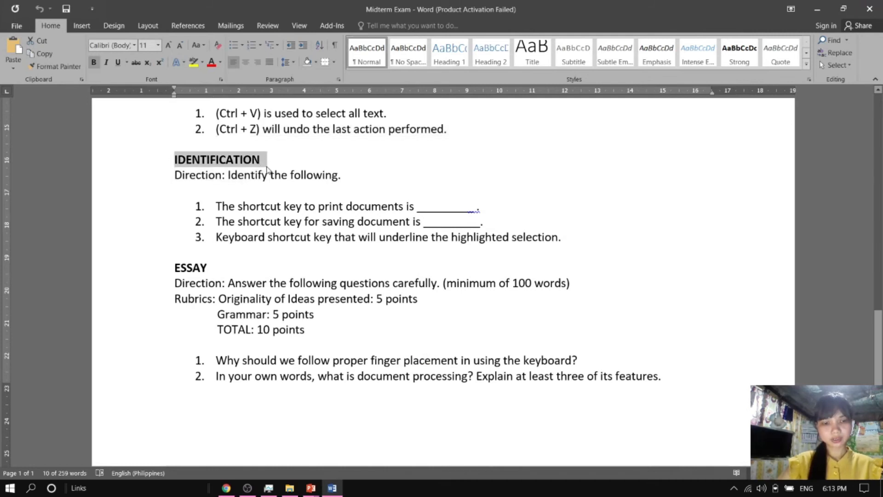
{"action": "key", "text": "alt+Tab"}
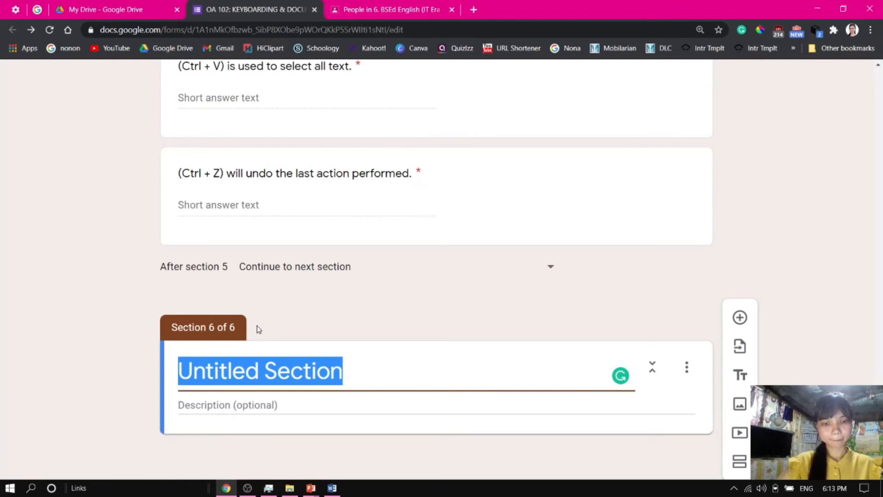
{"action": "key", "text": "ctrl+v"}
Copy "Direction: Identify the following." from the Word document into the section description
{"action": "left_click", "coordinate": [274, 405]}
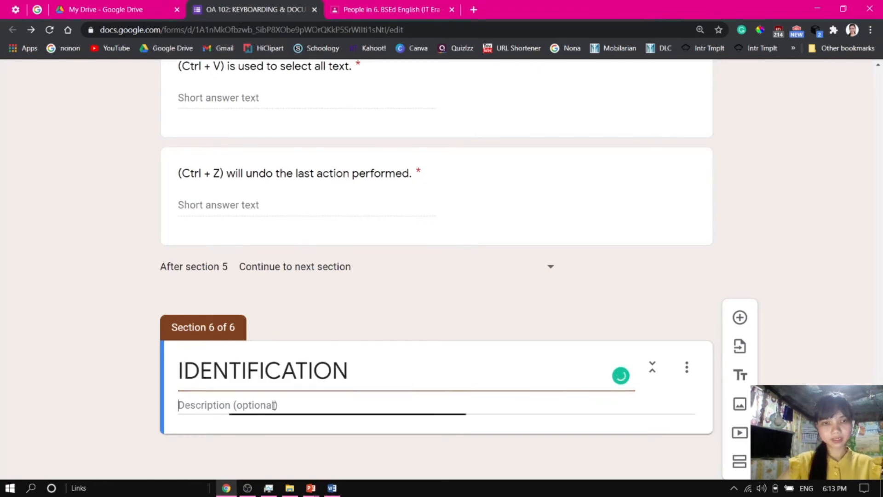
{"action": "key", "text": "alt+Tab"}
{"action": "left_click_drag", "start_coordinate": [170, 176], "coordinate": [341, 182]}
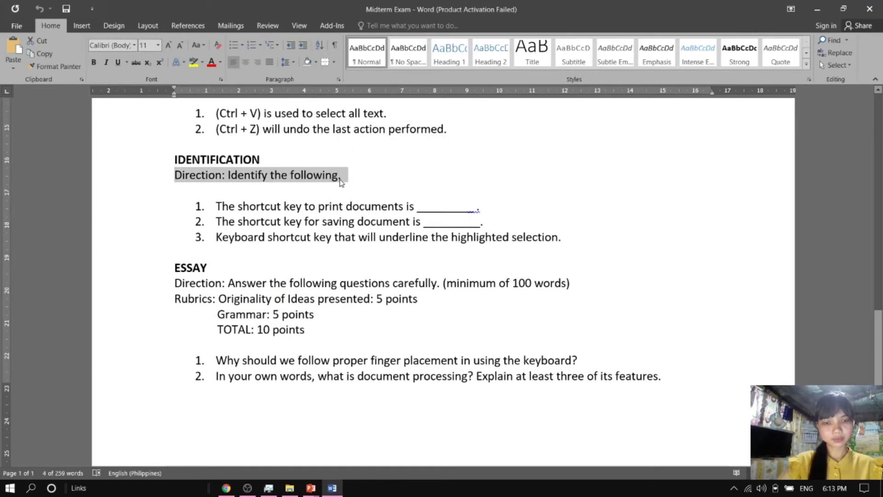
{"action": "key", "text": "alt+Tab"}
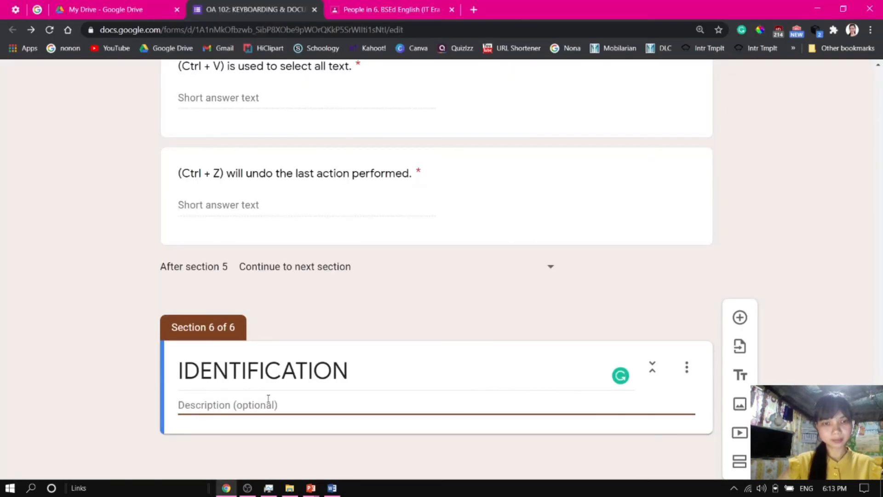
{"action": "key", "text": "ctrl+v"}
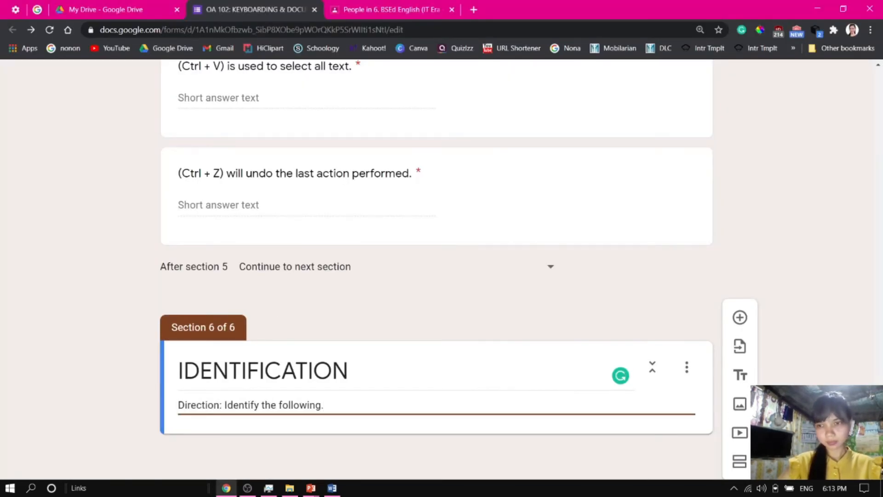
Add a new question to the Identification section and make it a Short answer question
{"action": "left_click", "coordinate": [741, 317]}
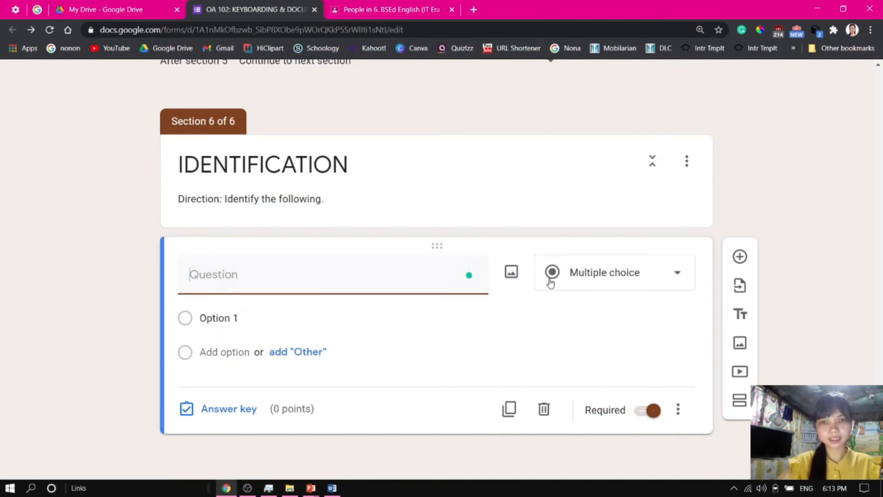
{"action": "left_click", "coordinate": [601, 273]}
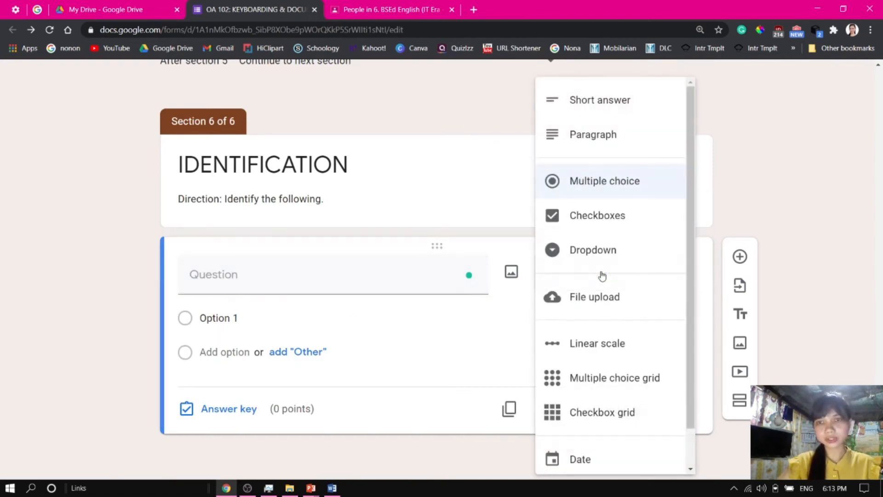
{"action": "left_click", "coordinate": [603, 110]}
Copy "The shortcut key to print documents is ________ ." from Word as the question title, removing its list number
{"action": "left_click", "coordinate": [303, 305]}
{"action": "key", "text": "alt+Tab"}
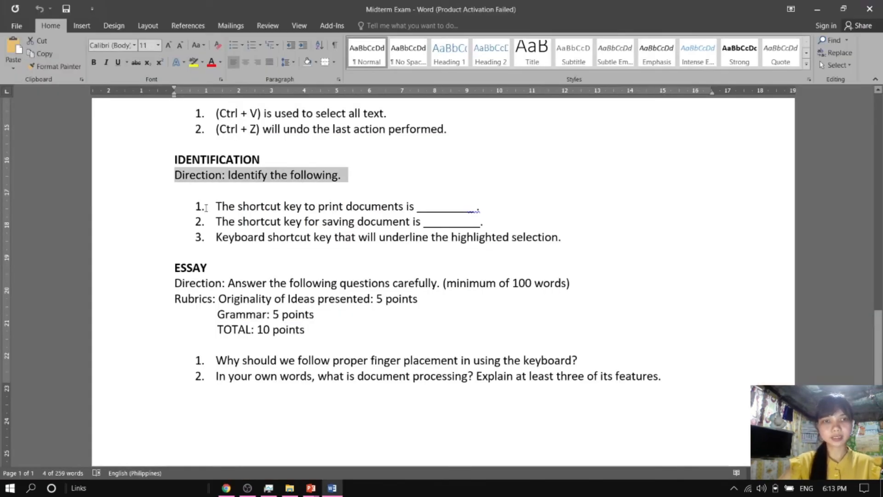
{"action": "left_click_drag", "start_coordinate": [217, 206], "coordinate": [481, 209]}
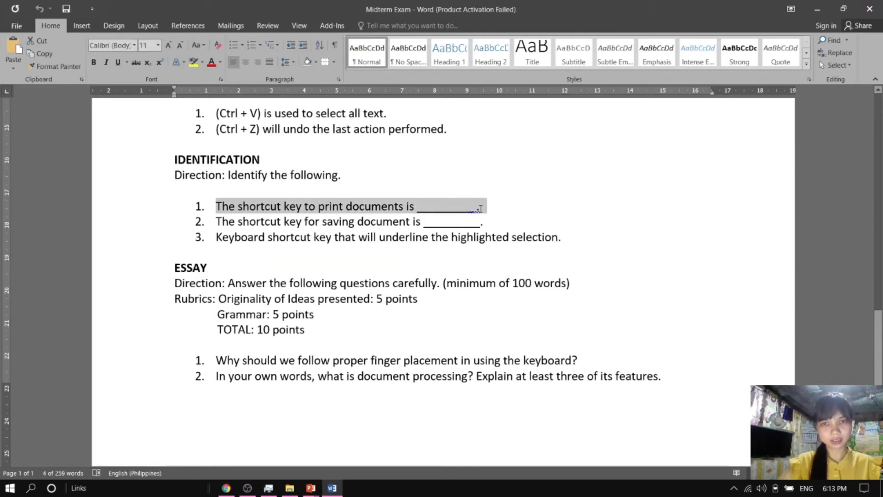
{"action": "key", "text": "alt+Tab"}
{"action": "left_click", "coordinate": [266, 300]}
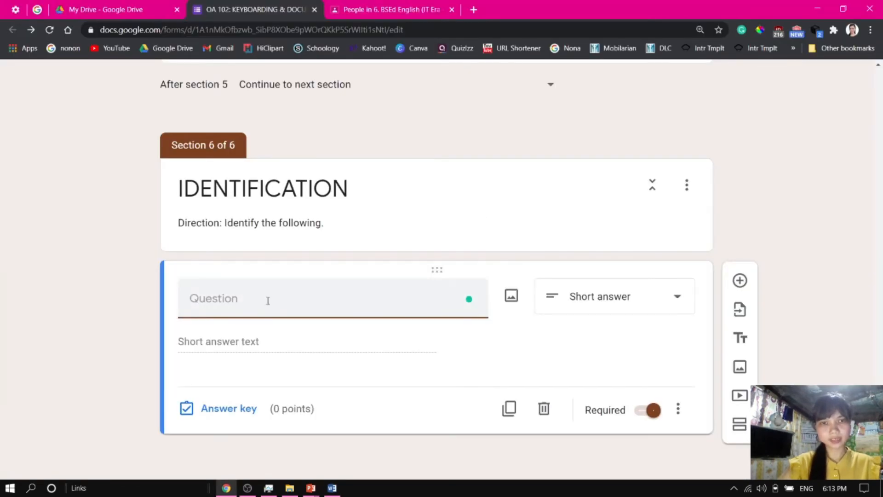
{"action": "key", "text": "ctrl+v"}
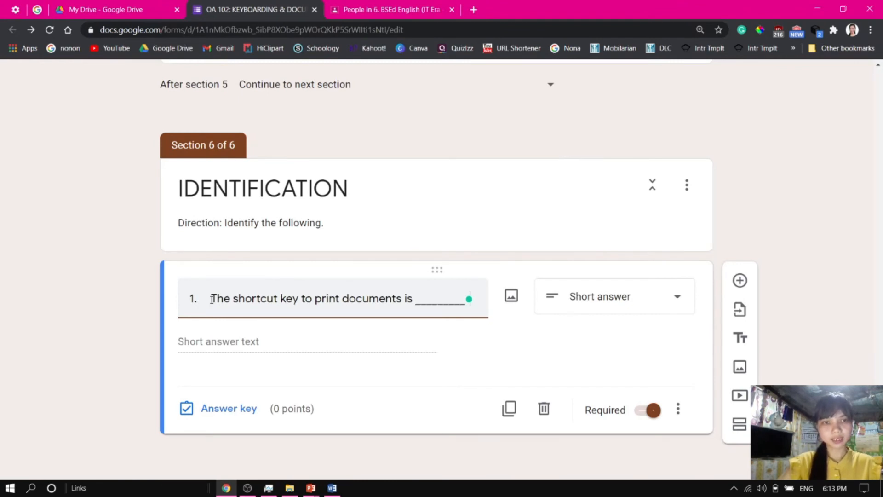
{"action": "left_click_drag", "start_coordinate": [211, 299], "coordinate": [158, 301]}
{"action": "key", "text": "BackSpace"}
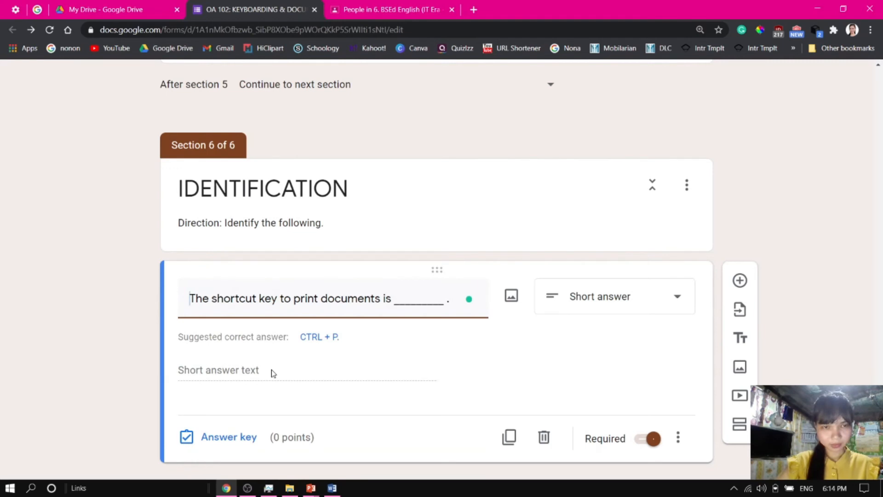
Open the question's answer key and enter the correct answer "Ctrl+P"
{"action": "left_click", "coordinate": [228, 437]}
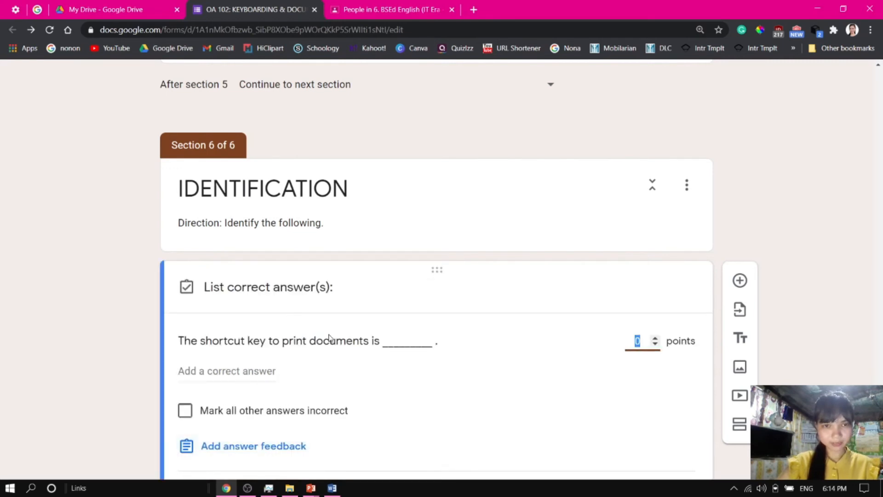
{"action": "left_click", "coordinate": [225, 367]}
{"action": "key", "text": "alt+Tab"}
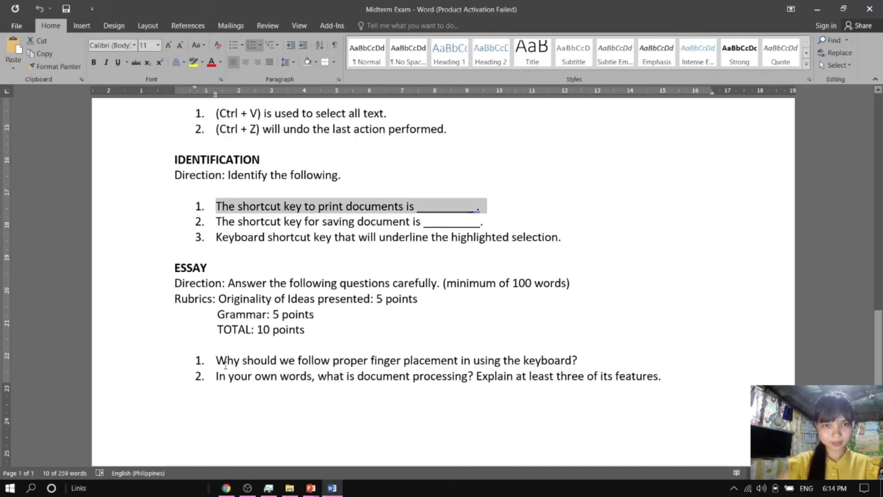
{"action": "key", "text": "alt+Tab"}
{"action": "triple_click", "coordinate": [315, 378]}
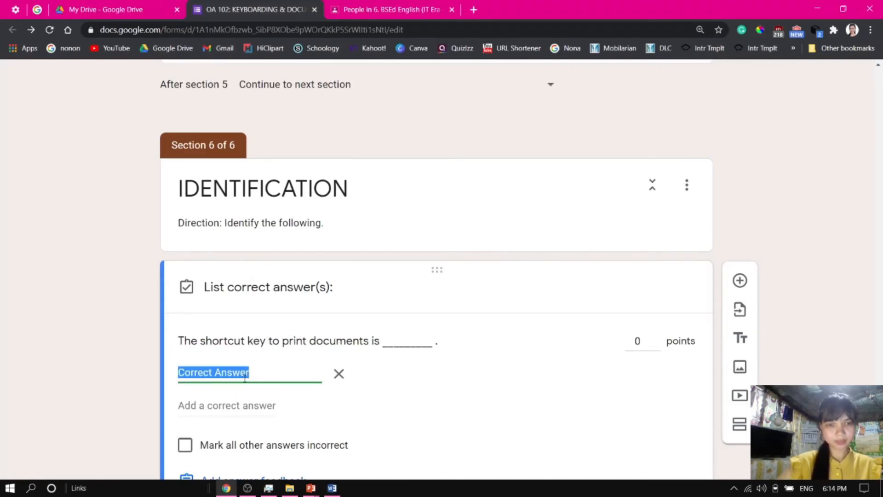
{"action": "type", "text": "Ctrl+P"}
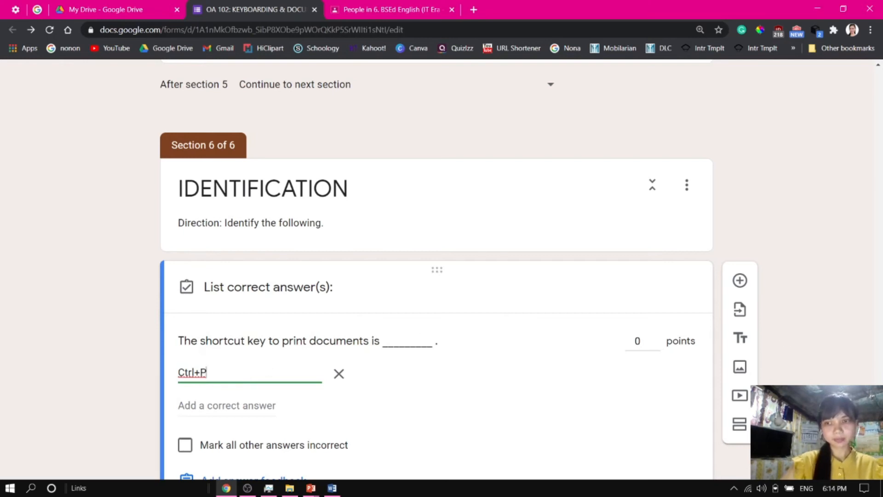
Set the question to be worth 1 point and close the answer key
{"action": "left_click", "coordinate": [655, 337]}
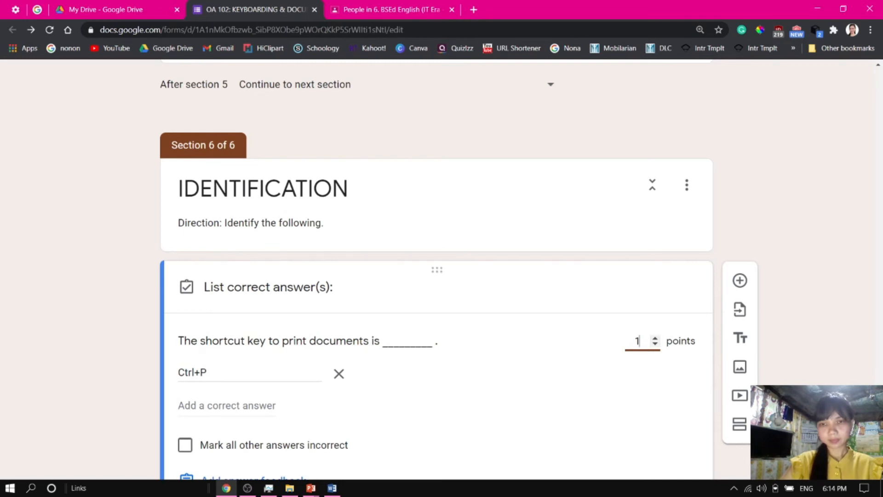
{"action": "scroll", "coordinate": [437, 276], "scroll_direction": "down", "scroll_amount": 3}
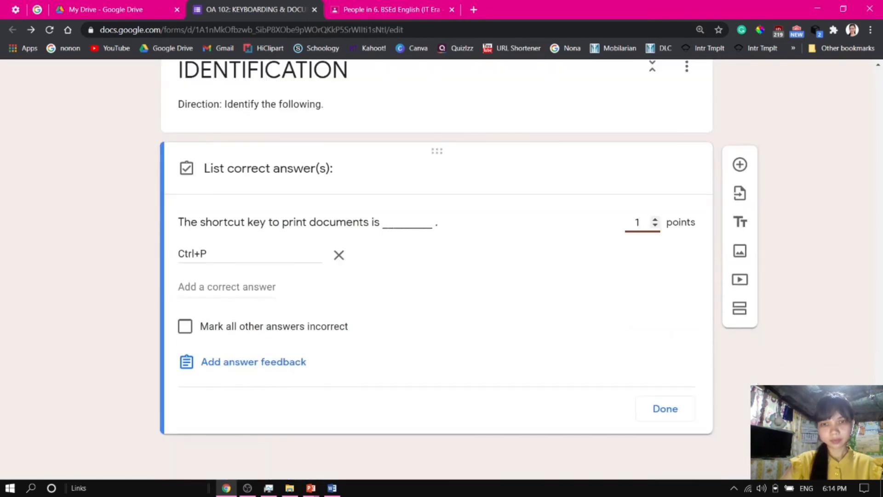
{"action": "left_click", "coordinate": [661, 408]}
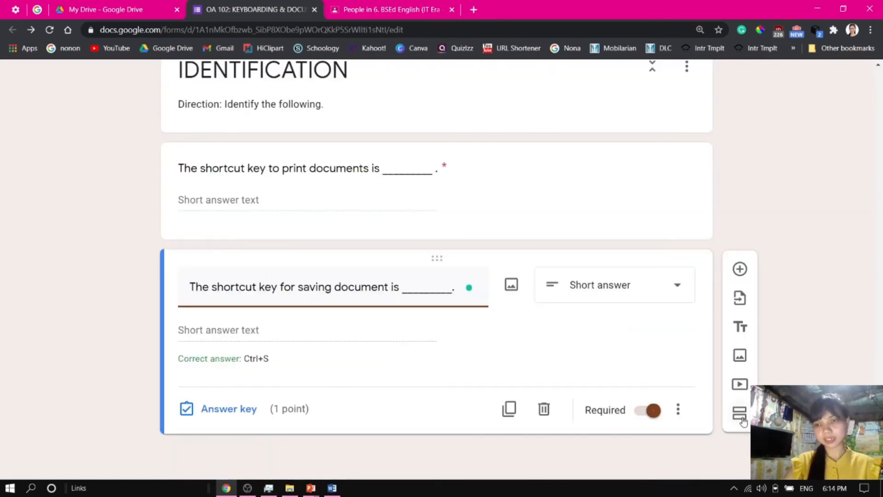
Add another new section and title it "Essay"
{"action": "left_click", "coordinate": [740, 414]}
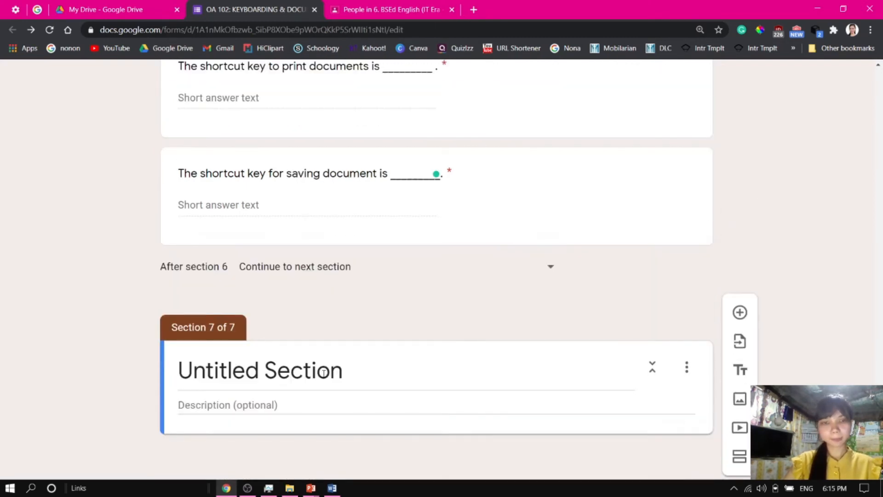
{"action": "left_click", "coordinate": [227, 381]}
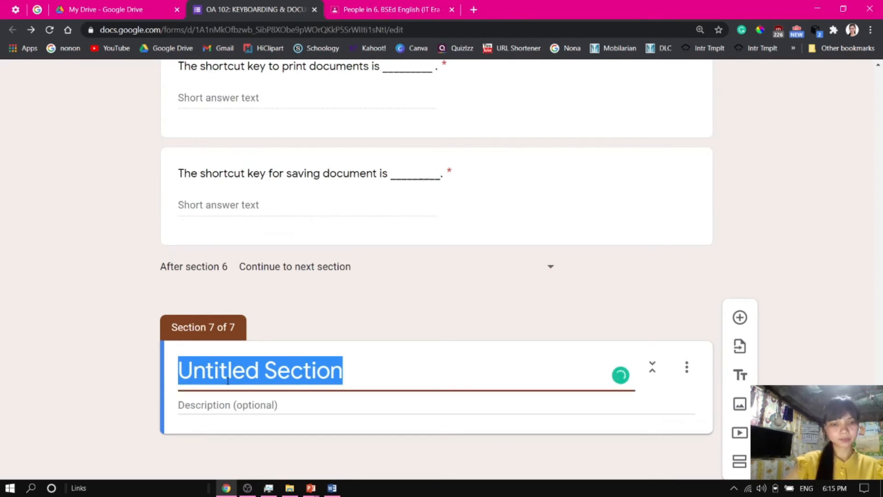
{"action": "type", "text": "Essay"}
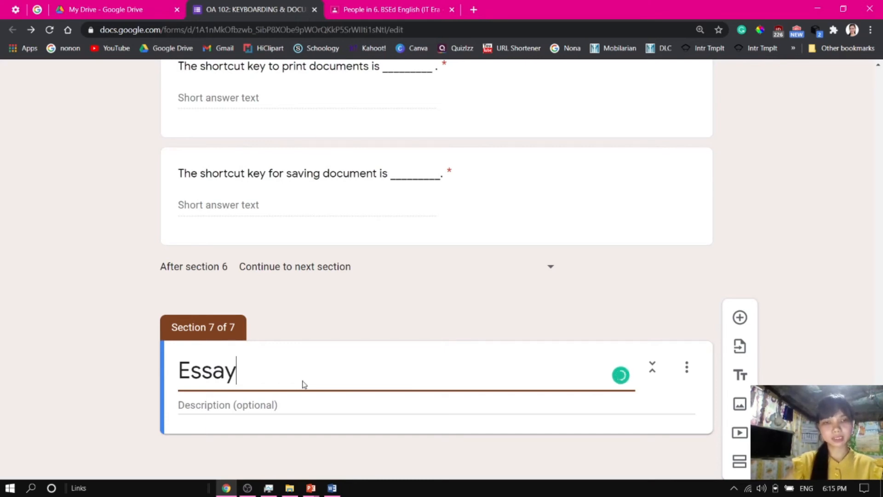
Copy the essay directions and rubrics from the Word document into the Essay section description
{"action": "left_click", "coordinate": [256, 403]}
{"action": "key", "text": "alt+Tab"}
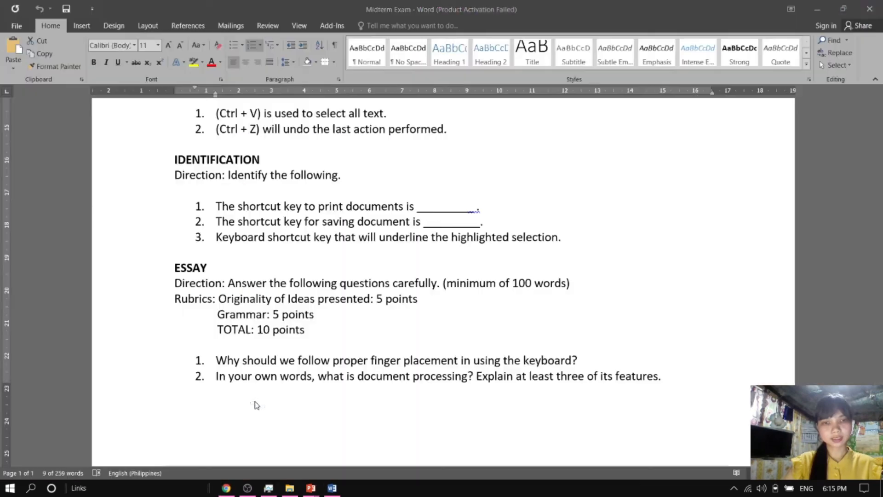
{"action": "left_click_drag", "start_coordinate": [175, 278], "coordinate": [442, 324]}
{"action": "key", "text": "ctrl+c"}
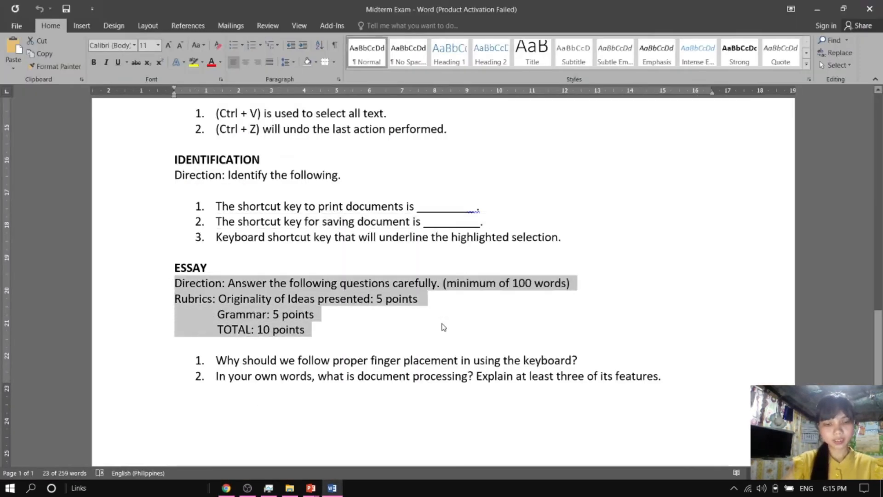
{"action": "key", "text": "alt+Tab"}
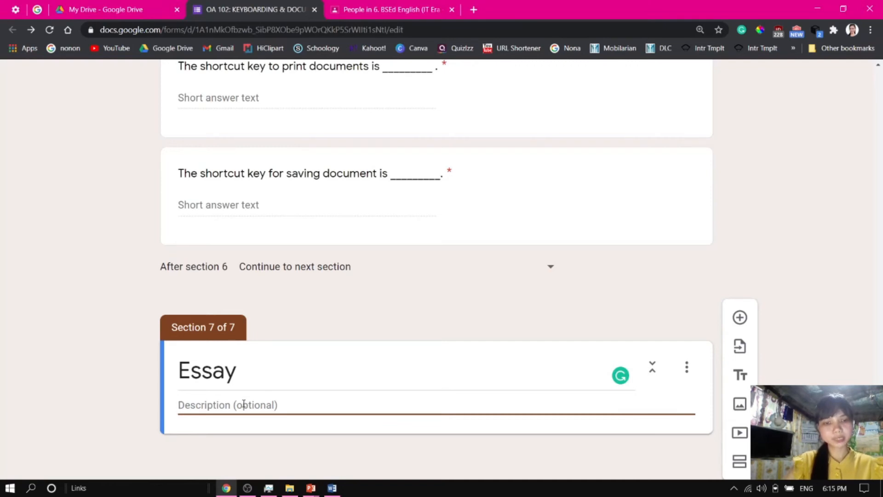
{"action": "key", "text": "ctrl+v"}
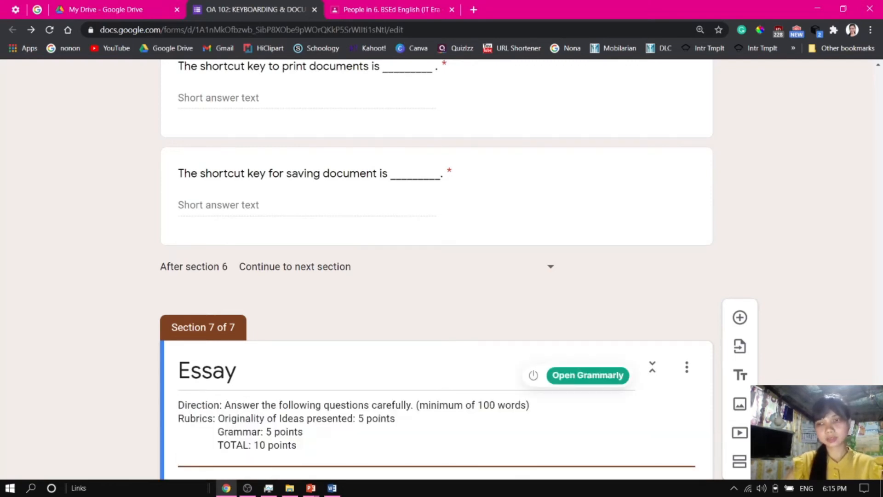
Delete the trailing blank line from the Essay section description
{"action": "scroll", "coordinate": [355, 383], "scroll_direction": "down", "scroll_amount": 1}
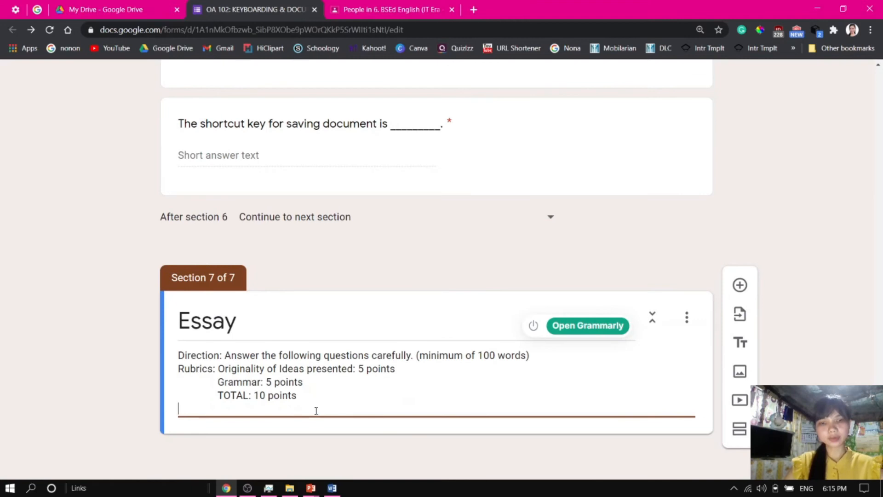
{"action": "key", "text": "BackSpace"}
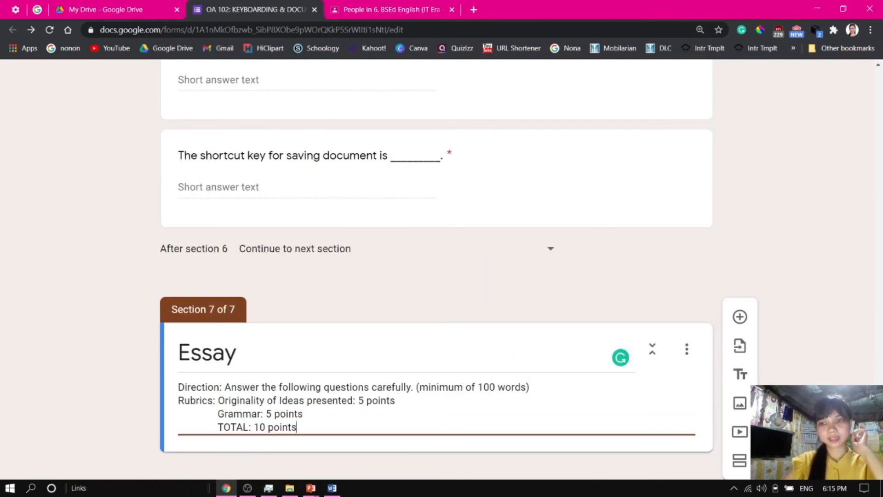
{"action": "scroll", "coordinate": [437, 270], "scroll_direction": "down", "scroll_amount": 1}
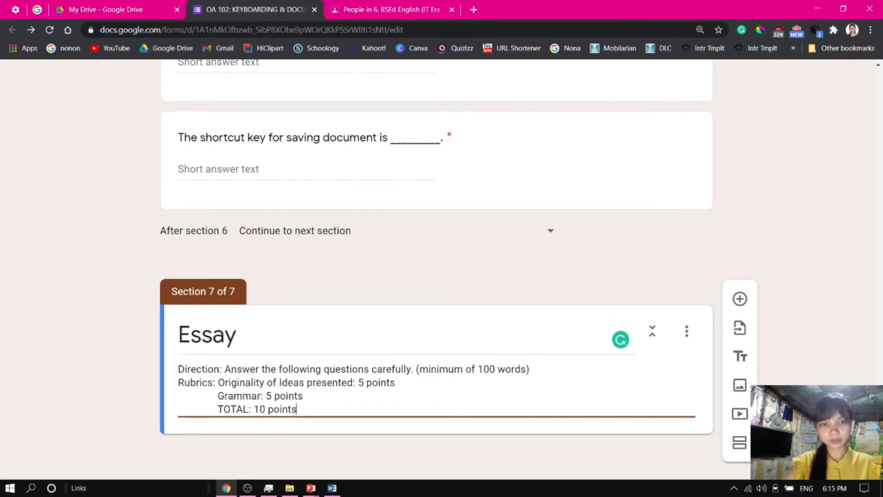
{"action": "key", "text": "alt+Tab"}
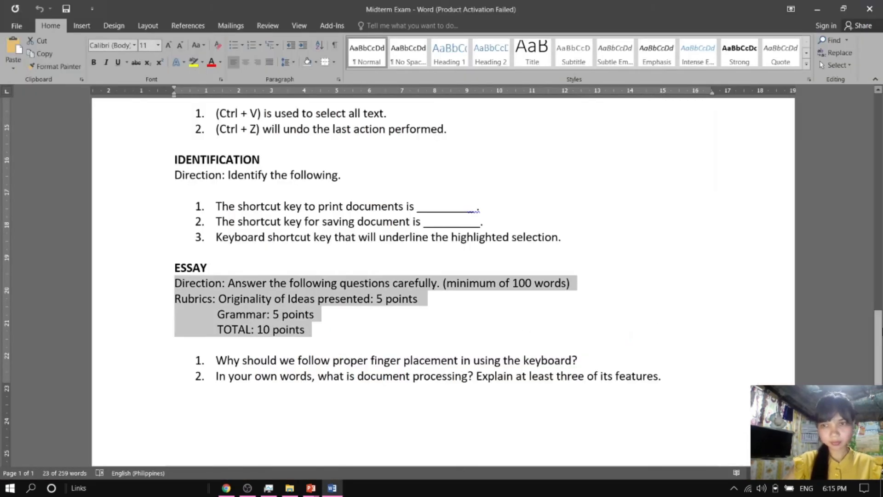
Add a question to the Essay section with the first essay question pasted in, and make it a Paragraph question
{"action": "mouse_move", "coordinate": [880, 338]}
{"action": "left_mouse_down"}
{"action": "mouse_move", "coordinate": [879, 225]}
{"action": "mouse_move", "coordinate": [879, 338]}
{"action": "left_mouse_up"}
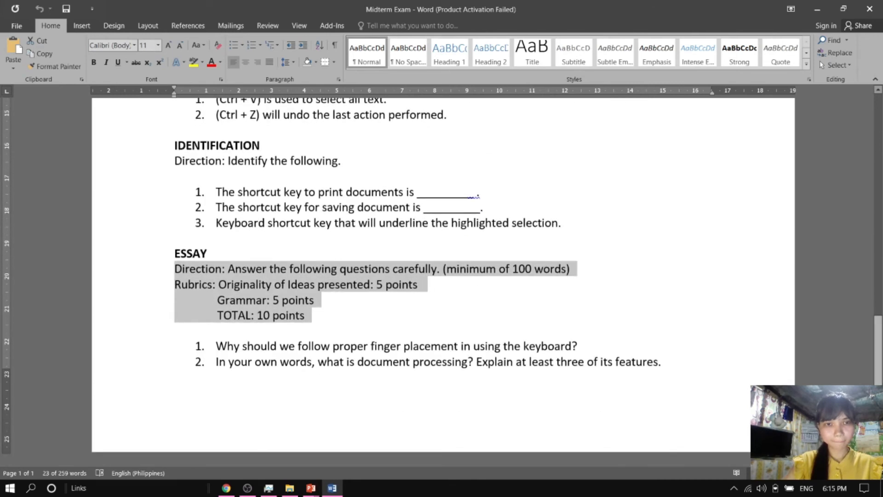
{"action": "left_click", "coordinate": [403, 353]}
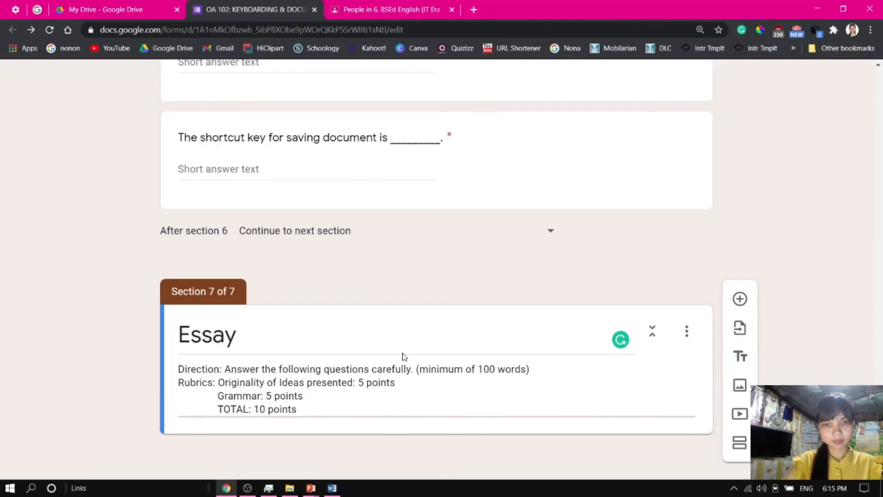
{"action": "left_click", "coordinate": [740, 300]}
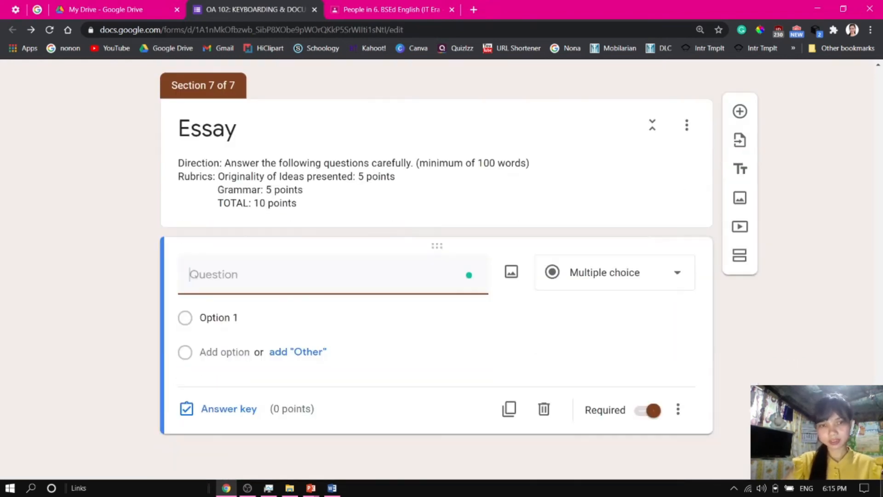
{"action": "type", "text": "Why should we follow proper finger placement in using the keyboard?"}
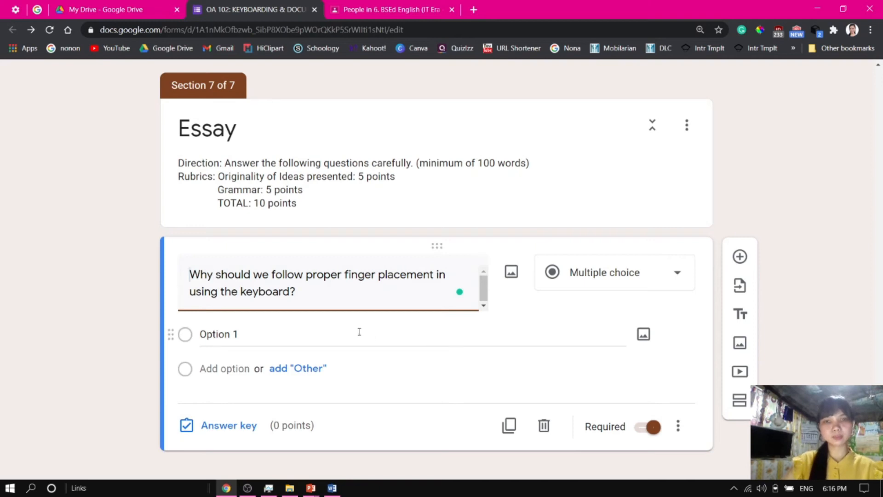
{"action": "left_click", "coordinate": [612, 272]}
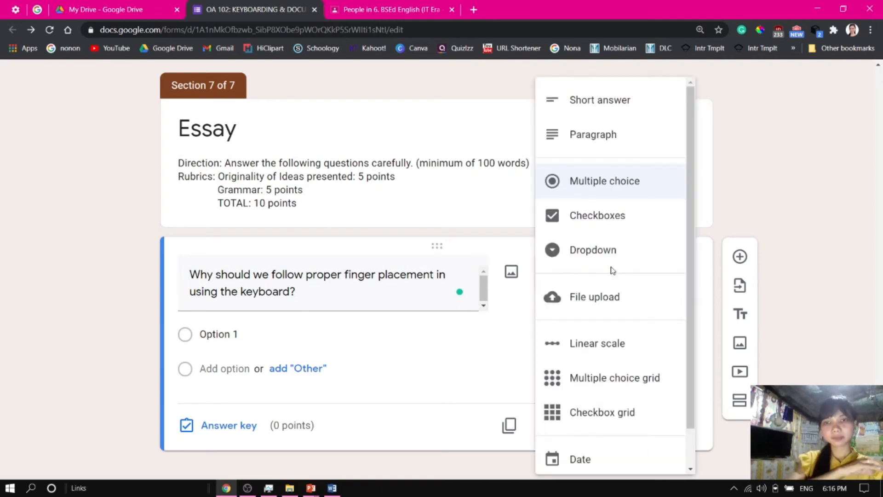
{"action": "left_click", "coordinate": [611, 136]}
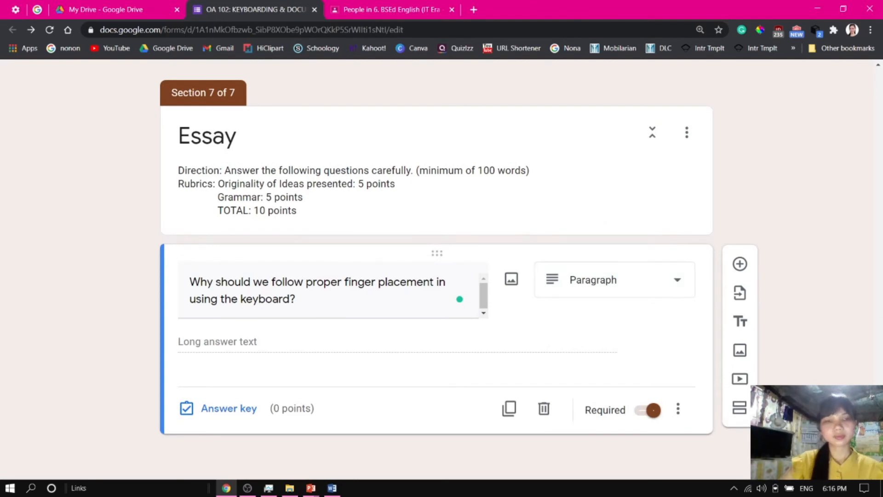
Copy the second essay question from the Word document into a new Paragraph question
{"action": "key", "text": "alt+Tab"}
{"action": "left_click_drag", "start_coordinate": [216, 362], "coordinate": [678, 364]}
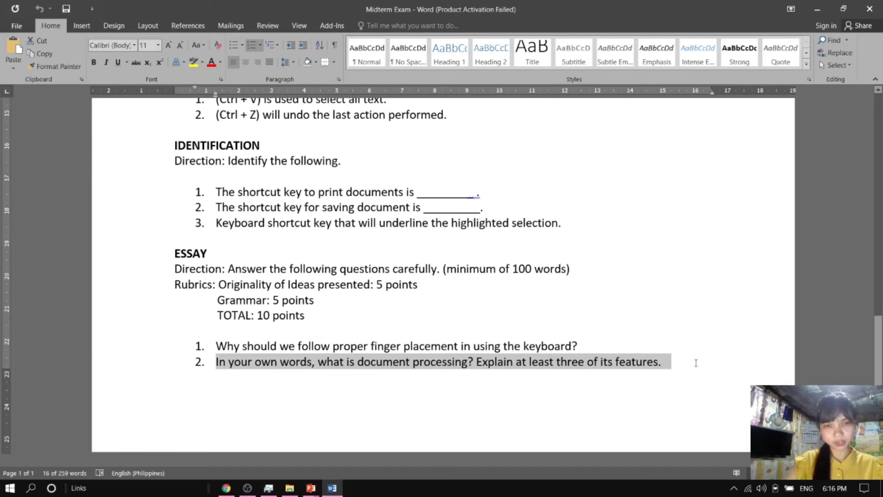
{"action": "key", "text": "ctrl+c"}
{"action": "key", "text": "alt+Tab"}
{"action": "key", "text": "ctrl+v"}
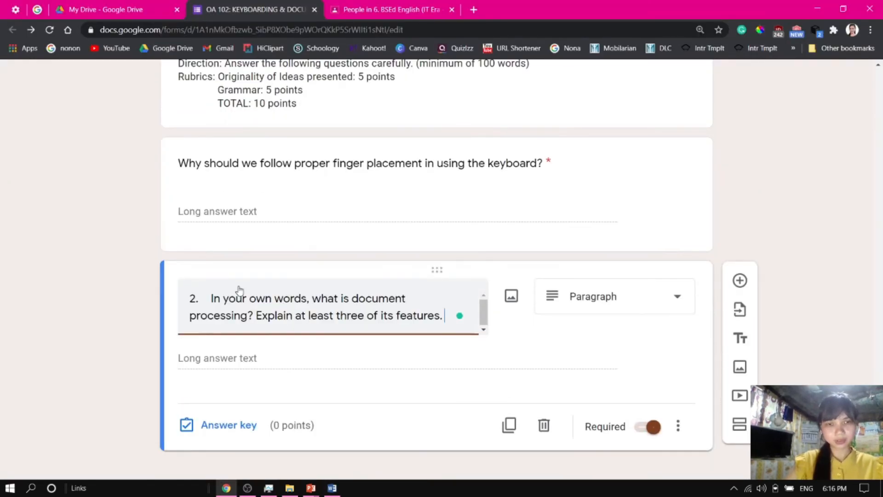
Remove the leading "2." numbering from the second essay question's text
{"action": "left_click_drag", "start_coordinate": [210, 298], "coordinate": [146, 307]}
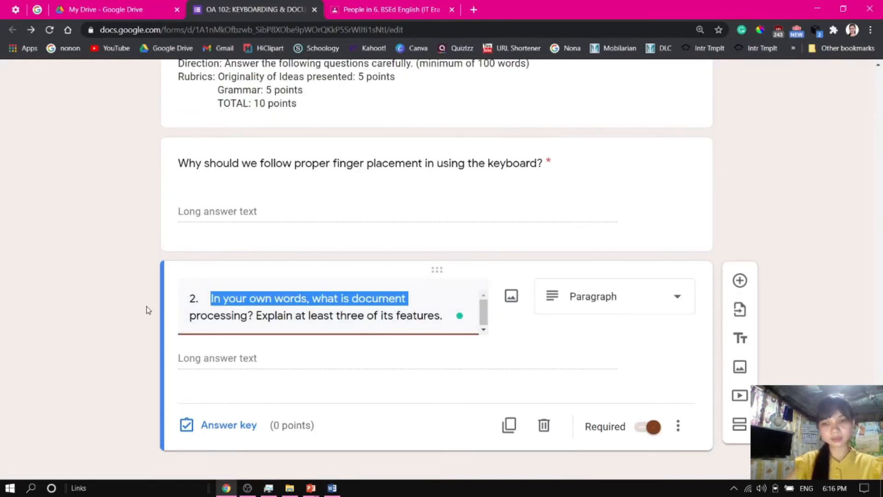
{"action": "key", "text": "BackSpace"}
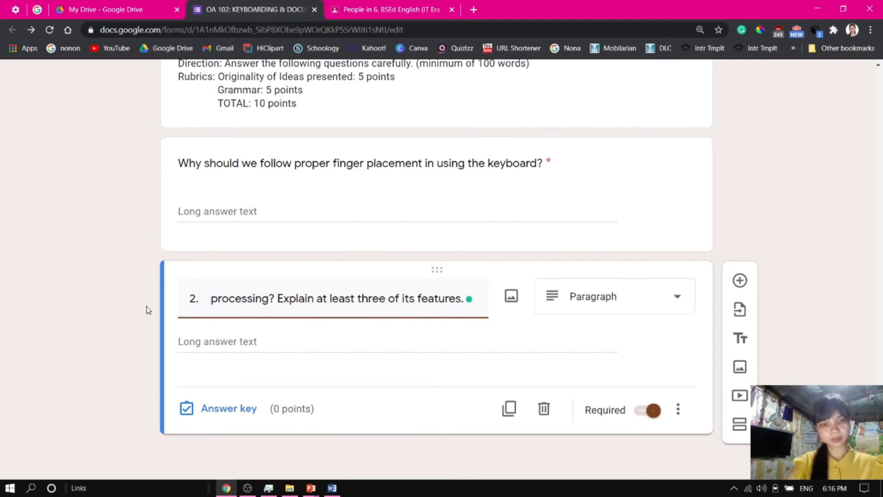
{"action": "key", "text": "ctrl+z"}
{"action": "left_click_drag", "start_coordinate": [211, 299], "coordinate": [167, 303]}
{"action": "key", "text": "BackSpace"}
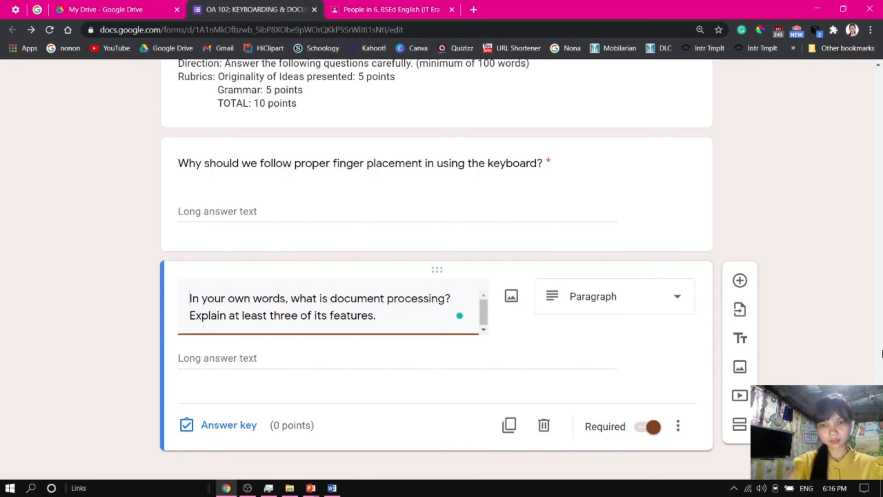
Set the second essay question to be worth 10 points in the answer key and close it
{"action": "scroll", "coordinate": [881, 353], "scroll_direction": "up", "scroll_amount": 8}
{"action": "scroll", "coordinate": [882, 354], "scroll_direction": "down", "scroll_amount": 8}
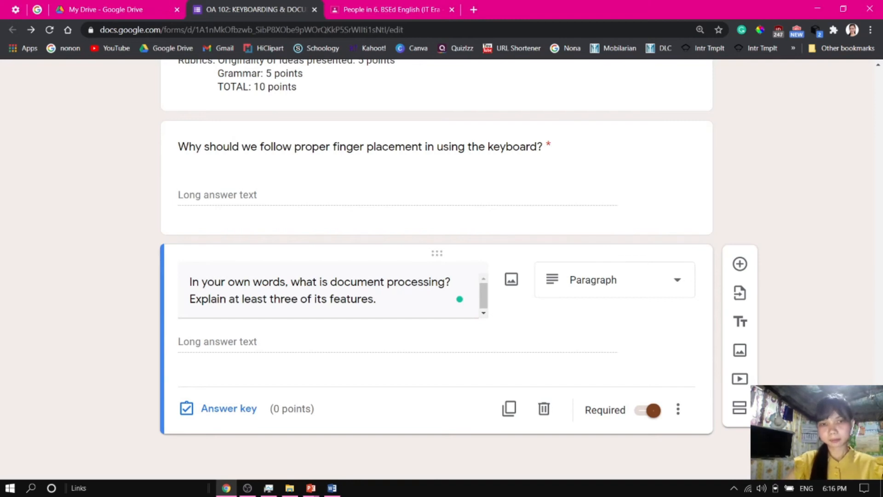
{"action": "left_click", "coordinate": [218, 414]}
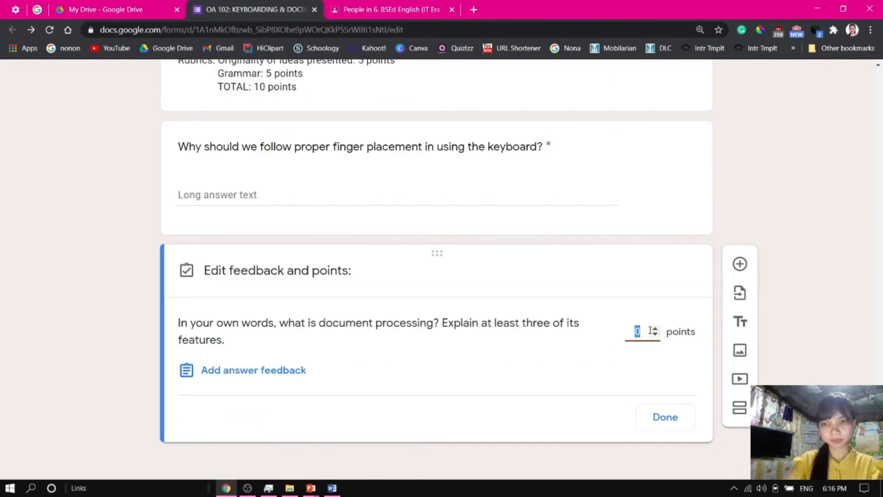
{"action": "type", "text": "2"}
{"action": "left_click", "coordinate": [654, 328]}
{"action": "left_click", "coordinate": [655, 328]}
{"action": "left_click", "coordinate": [655, 328]}
{"action": "left_click", "coordinate": [654, 329]}
{"action": "left_click", "coordinate": [654, 329]}
{"action": "left_click", "coordinate": [654, 328]}
{"action": "left_click", "coordinate": [655, 329]}
{"action": "left_click", "coordinate": [655, 334]}
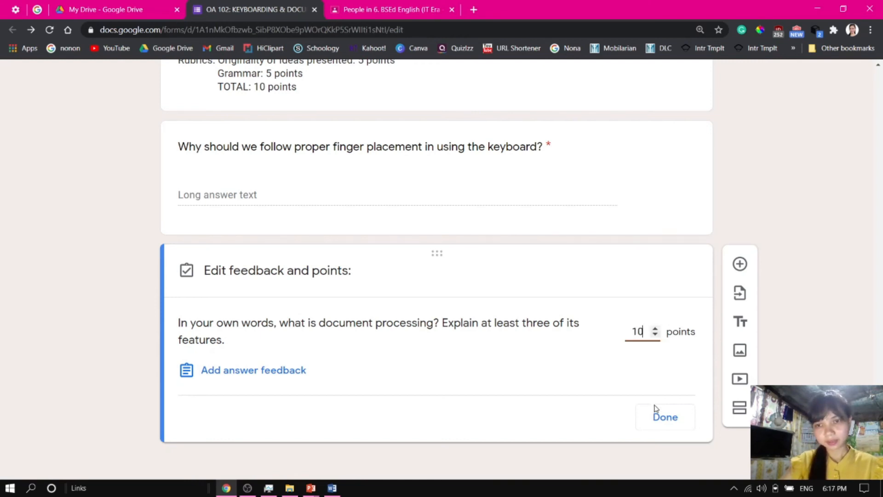
{"action": "left_click", "coordinate": [666, 419]}
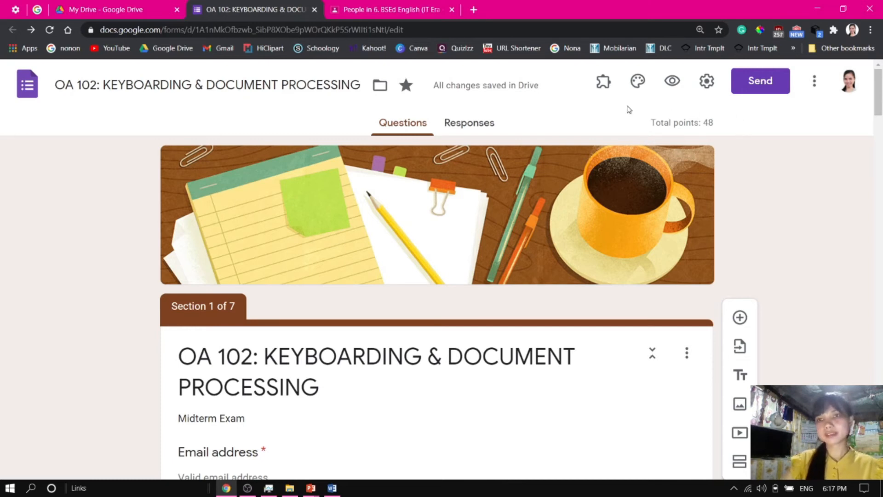
Open the form preview and zoom the browser to 150%
{"action": "left_click", "coordinate": [677, 83]}
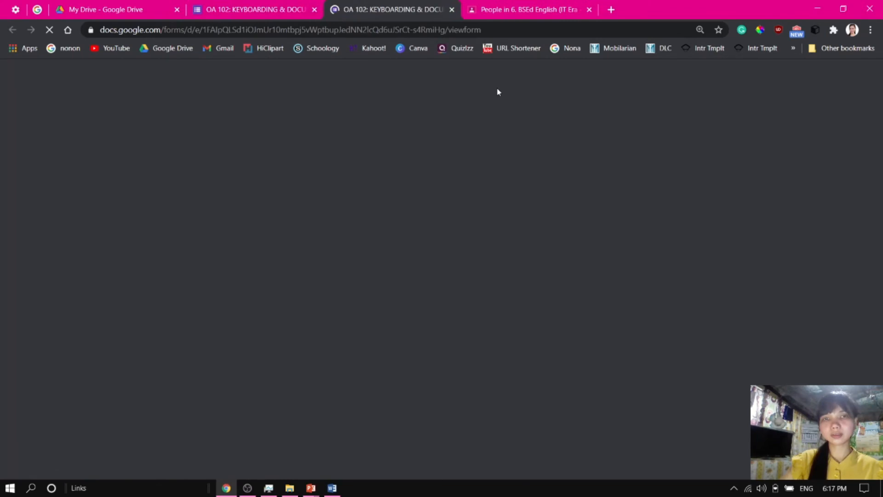
{"action": "scroll", "coordinate": [868, 179], "scroll_direction": "down", "scroll_amount": 3}
{"action": "scroll", "coordinate": [868, 179], "scroll_direction": "up", "scroll_amount": 3}
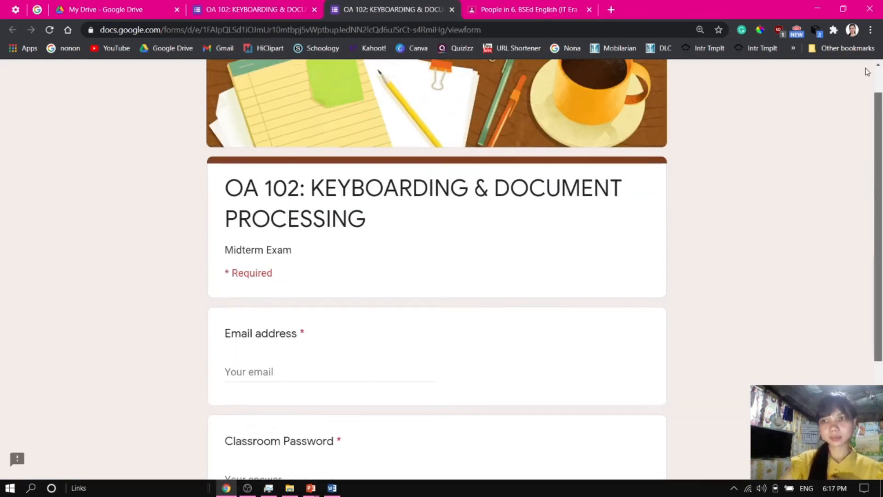
{"action": "scroll", "coordinate": [879, 119], "scroll_direction": "down", "scroll_amount": 5}
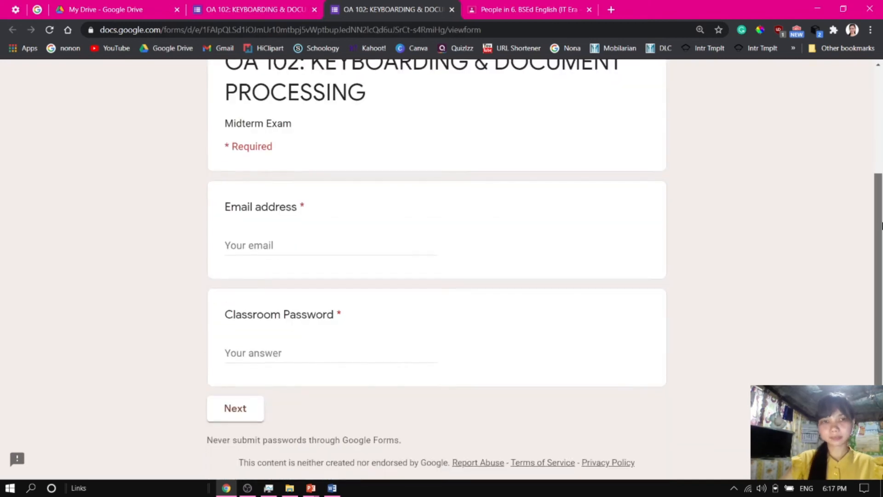
{"action": "scroll", "coordinate": [876, 128], "scroll_direction": "up", "scroll_amount": 5}
{"action": "scroll", "coordinate": [874, 131], "scroll_direction": "down", "scroll_amount": 5}
{"action": "scroll", "coordinate": [875, 92], "scroll_direction": "up", "scroll_amount": 5}
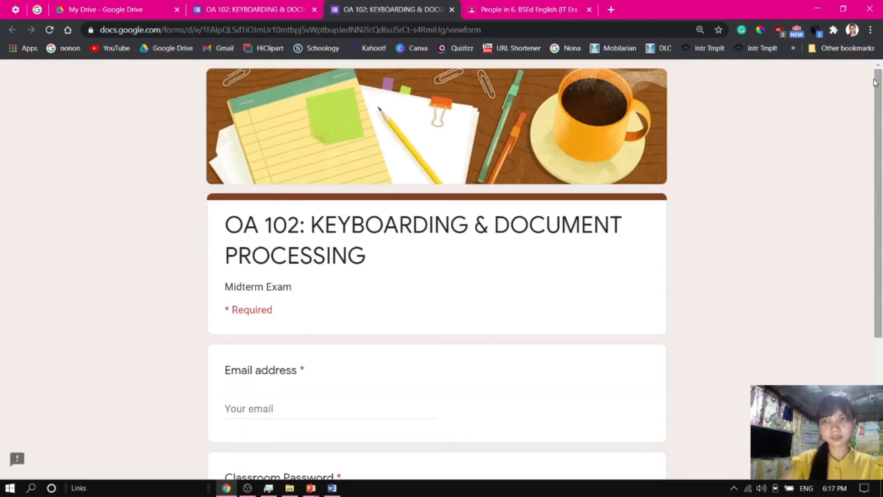
{"action": "left_click", "coordinate": [870, 29]}
{"action": "left_click", "coordinate": [836, 136]}
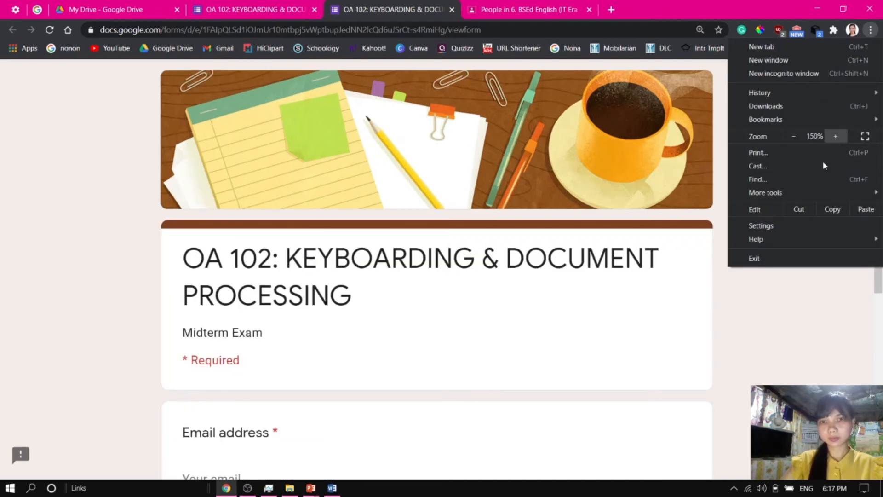
{"action": "left_click", "coordinate": [790, 293]}
{"action": "left_click_drag", "start_coordinate": [880, 147], "coordinate": [882, 285]}
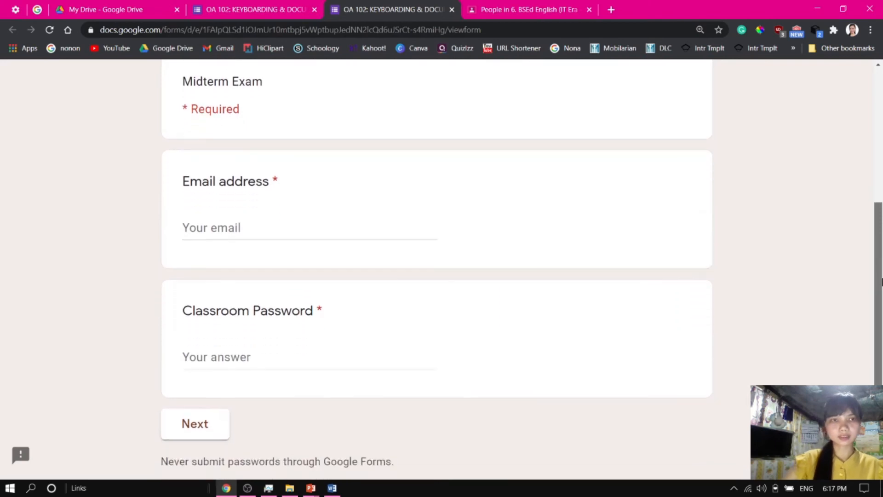
Enter an email address in the preview's Email address field
{"action": "left_click", "coordinate": [216, 227]}
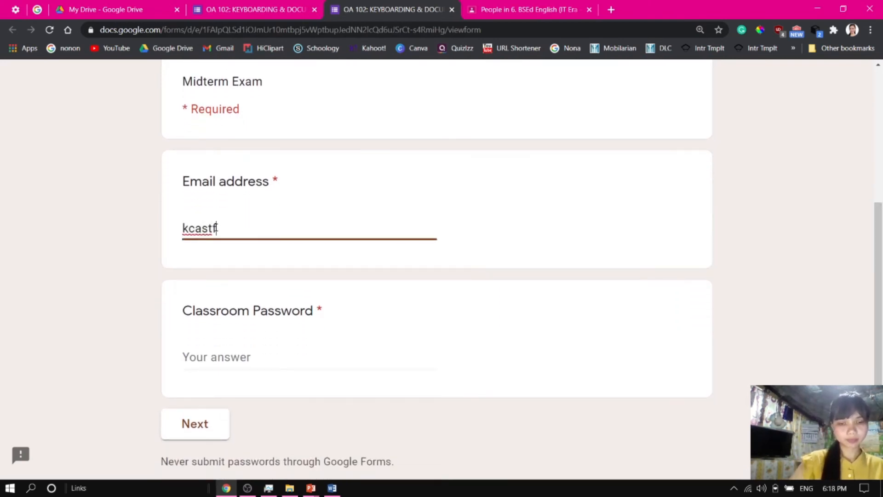
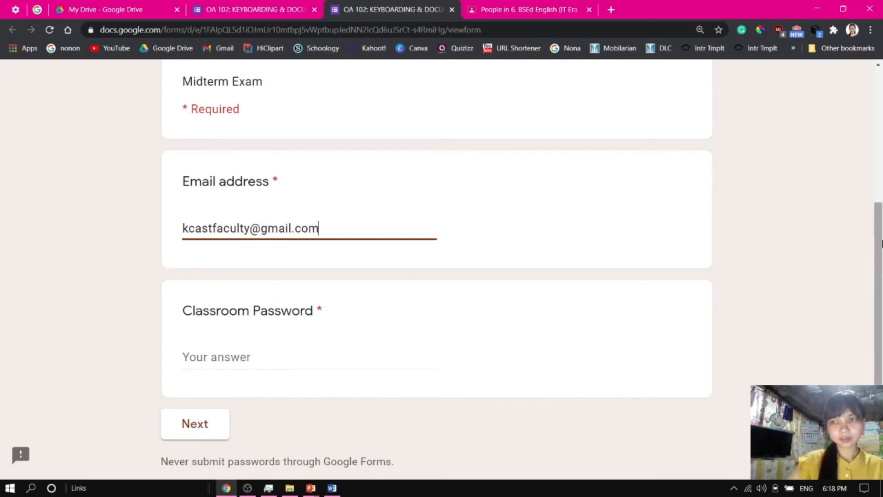
{"action": "scroll", "coordinate": [881, 309], "scroll_direction": "down", "scroll_amount": 2}
{"action": "left_click", "coordinate": [237, 273]}
{"action": "type", "text": "qwrertytyuuio"}
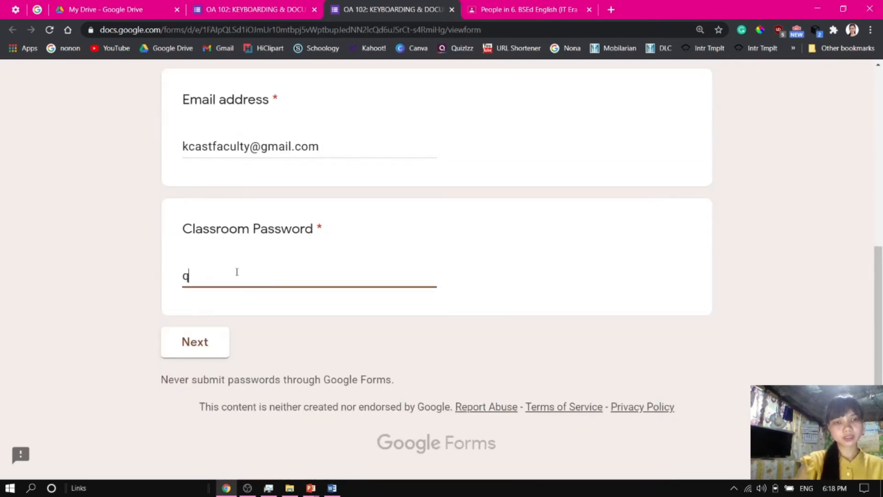
{"action": "left_click", "coordinate": [271, 315]}
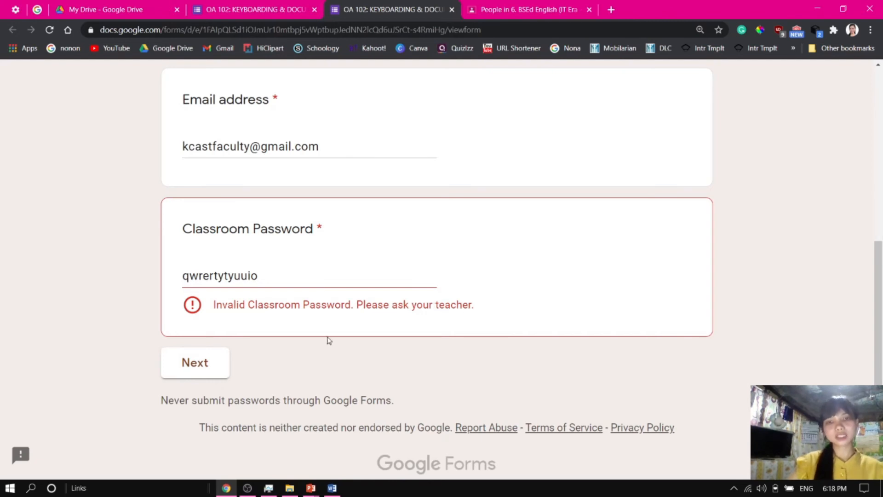
Replace the entry with the correct classroom password and go to the next page
{"action": "left_click_drag", "start_coordinate": [265, 276], "coordinate": [169, 279]}
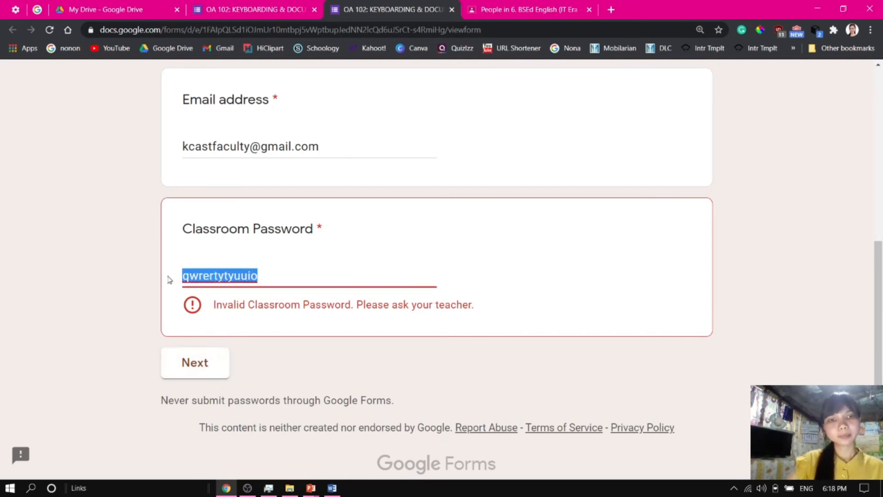
{"action": "type", "text": "qwerty"}
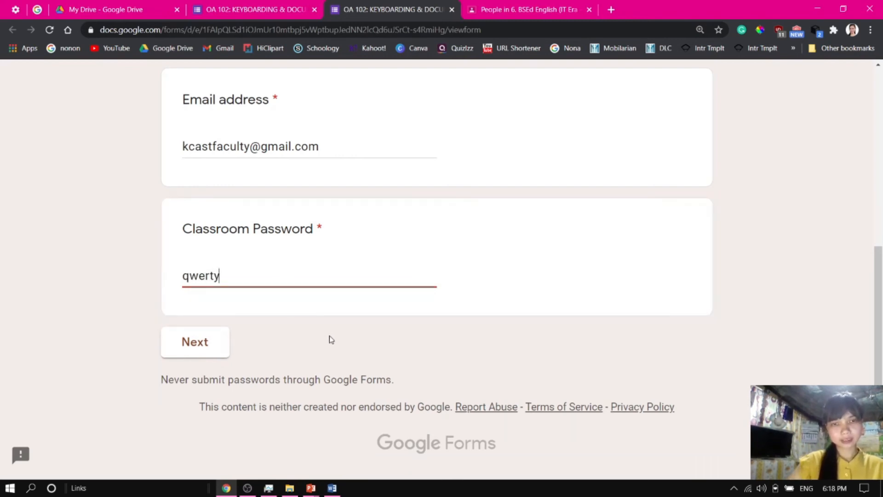
{"action": "left_click", "coordinate": [216, 352]}
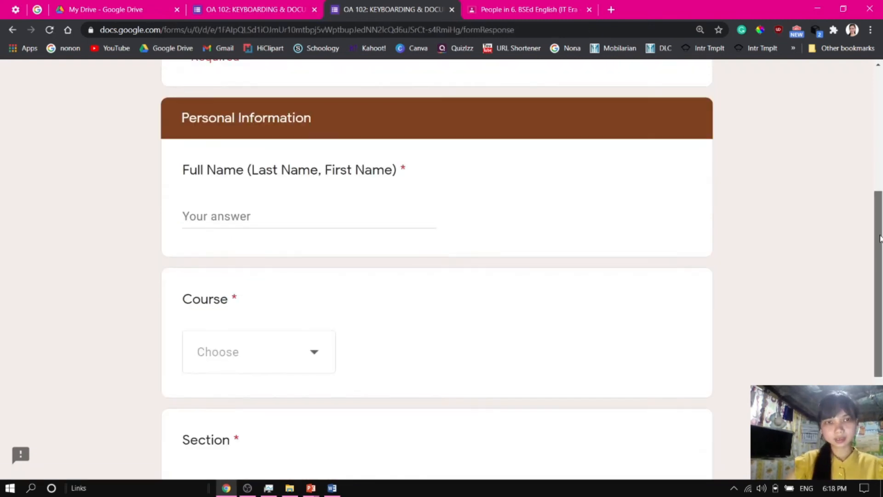
Enter the respondent's full name as last name, first name
{"action": "mouse_move", "coordinate": [878, 235]}
{"action": "left_mouse_down"}
{"action": "mouse_move", "coordinate": [874, 71]}
{"action": "mouse_move", "coordinate": [879, 360]}
{"action": "mouse_move", "coordinate": [878, 138]}
{"action": "mouse_move", "coordinate": [879, 269]}
{"action": "mouse_move", "coordinate": [882, 244]}
{"action": "left_mouse_up"}
{"action": "left_click", "coordinate": [218, 202]}
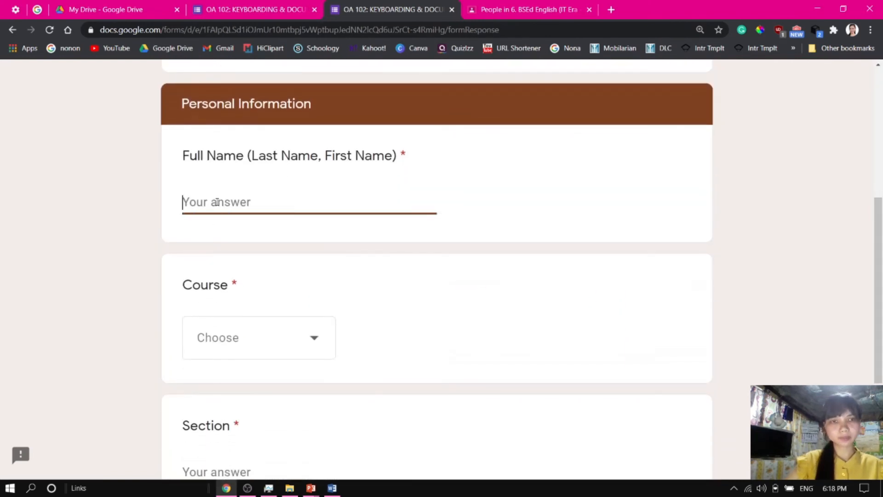
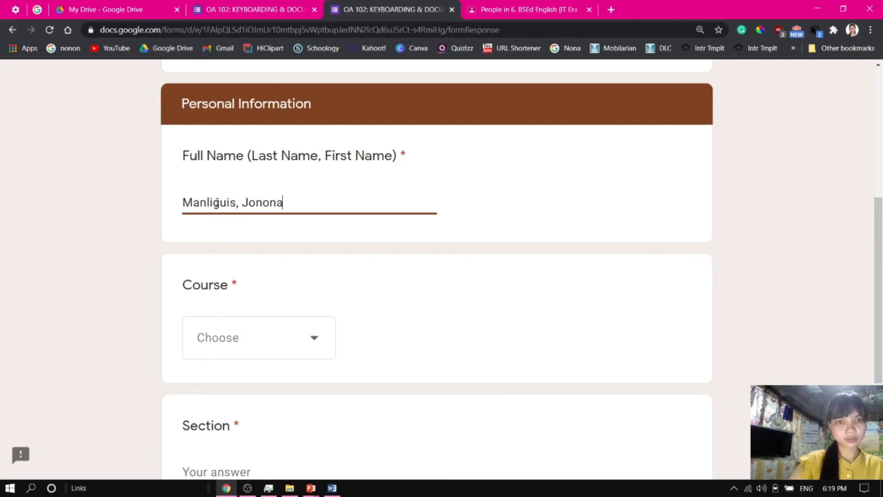
Select BSBA as the course, enter 3A as the section, and continue to the next page
{"action": "left_click", "coordinate": [238, 338]}
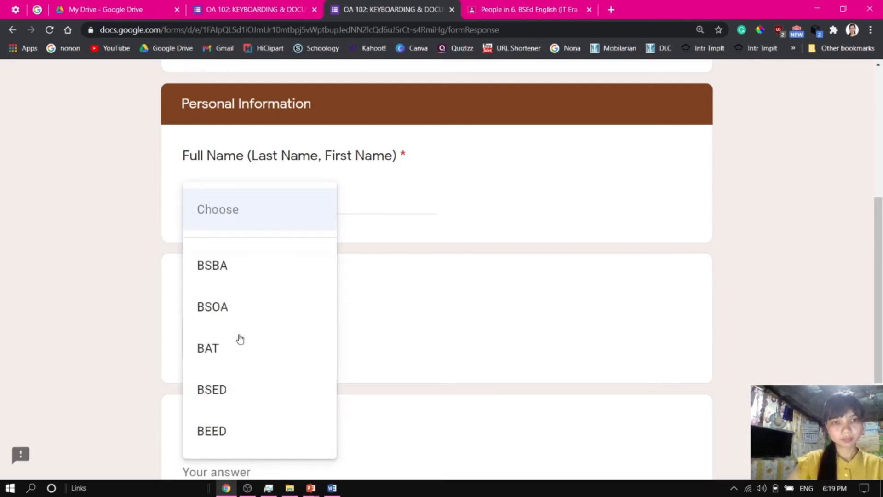
{"action": "left_click", "coordinate": [232, 267]}
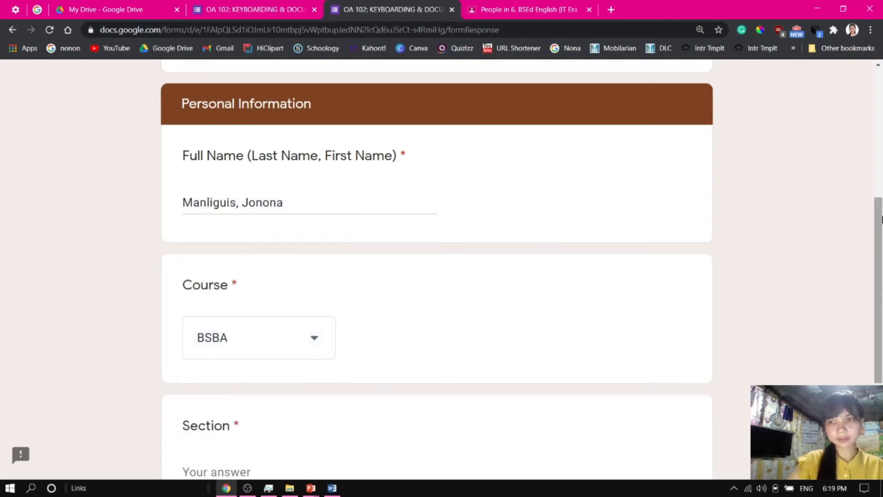
{"action": "scroll", "coordinate": [881, 219], "scroll_direction": "down", "scroll_amount": 4}
{"action": "left_click", "coordinate": [224, 278]}
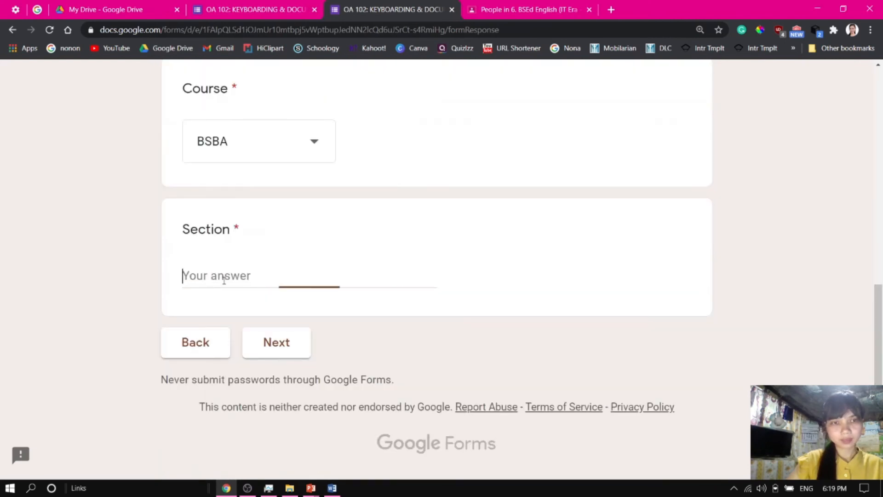
{"action": "type", "text": "#"}
{"action": "key", "text": "BackSpace"}
{"action": "type", "text": "3A"}
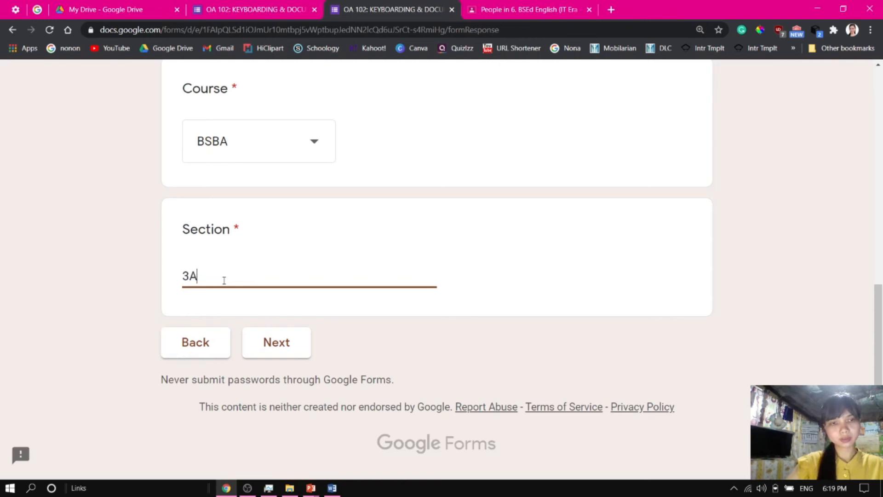
{"action": "left_click", "coordinate": [299, 351]}
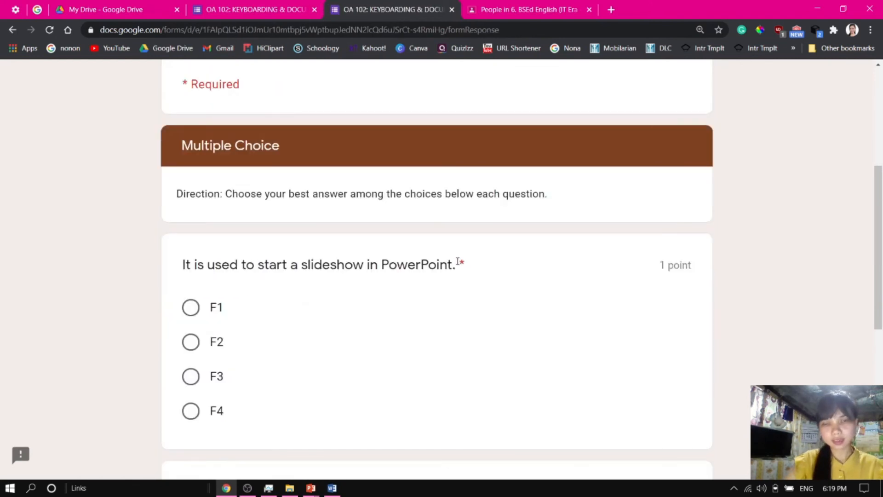
Answer the multiple-choice questions, choosing F1 and F5, and continue to the next page
{"action": "double_click", "coordinate": [461, 263]}
{"action": "left_click", "coordinate": [494, 258]}
{"action": "left_click_drag", "start_coordinate": [880, 232], "coordinate": [881, 264]}
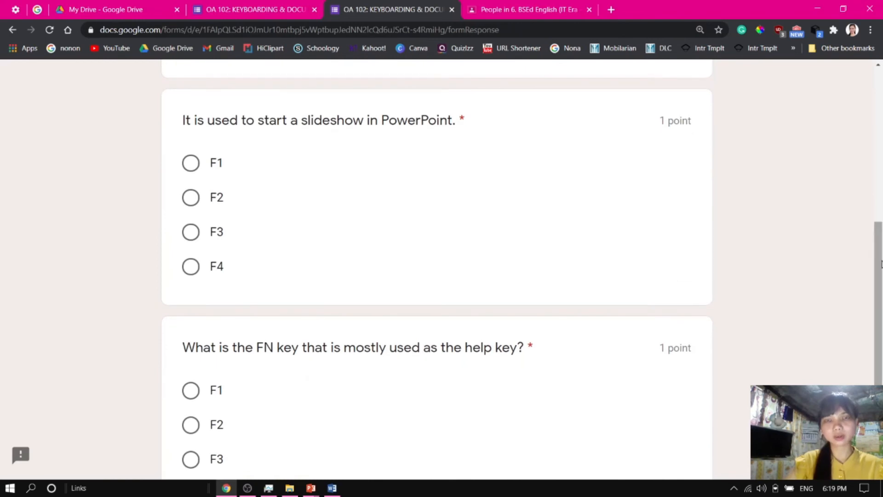
{"action": "left_click", "coordinate": [191, 163]}
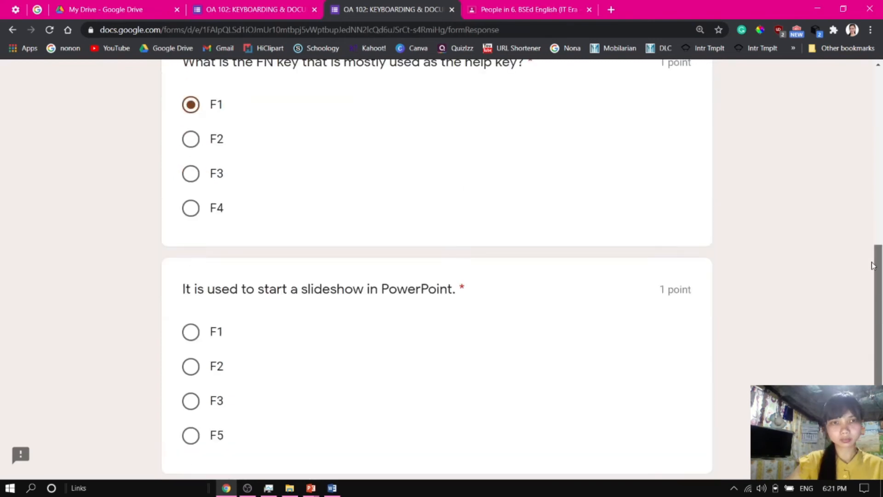
{"action": "scroll", "coordinate": [874, 266], "scroll_direction": "down", "scroll_amount": 1}
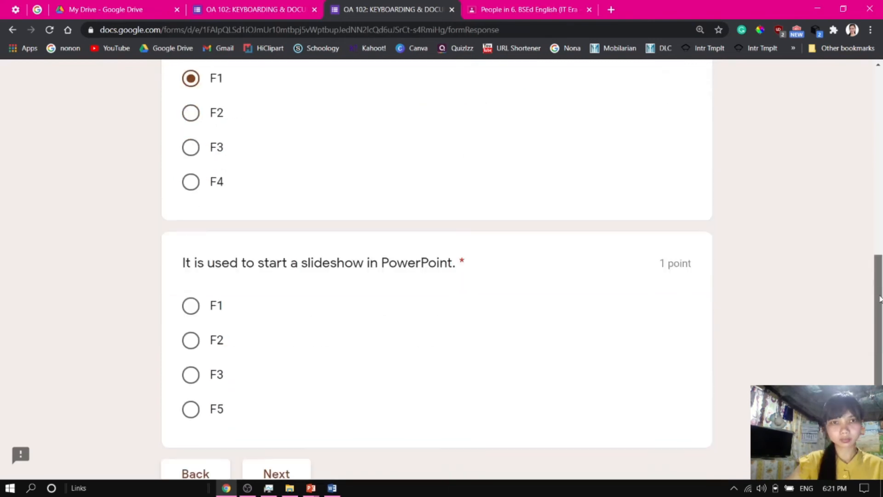
{"action": "left_click", "coordinate": [191, 395]}
{"action": "left_click", "coordinate": [276, 459]}
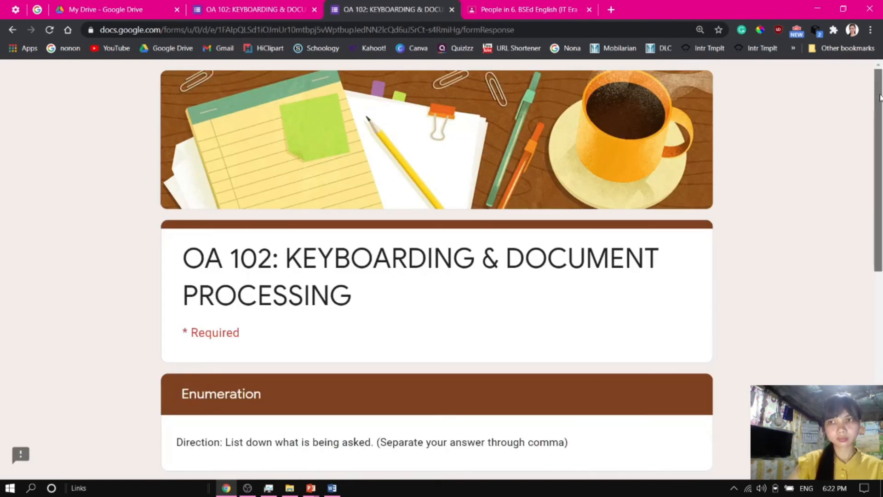
Answer the enumeration items with q,w,e,r,t,y,u,i,o,p and a,s,d,f,gh,j,k,l, then go to the next page
{"action": "scroll", "coordinate": [882, 223], "scroll_direction": "down", "scroll_amount": 5}
{"action": "scroll", "coordinate": [882, 224], "scroll_direction": "down", "scroll_amount": 1}
{"action": "left_click", "coordinate": [278, 271]}
{"action": "type", "text": "q,w,e,r,t,y,u,i,o,p"}
{"action": "left_click", "coordinate": [261, 398]}
{"action": "type", "text": "a,s,d,f,gh,j,j,"}
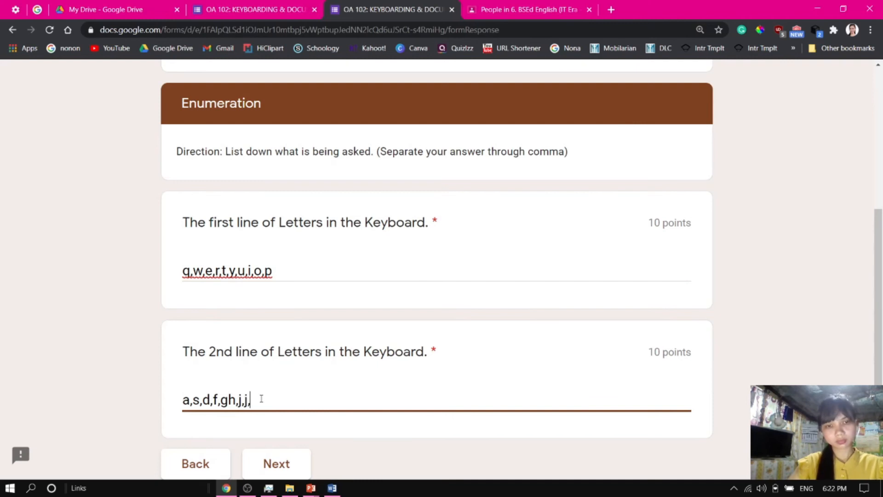
{"action": "key", "text": "BackSpace"}
{"action": "key", "text": "BackSpace"}
{"action": "type", "text": "k,l"}
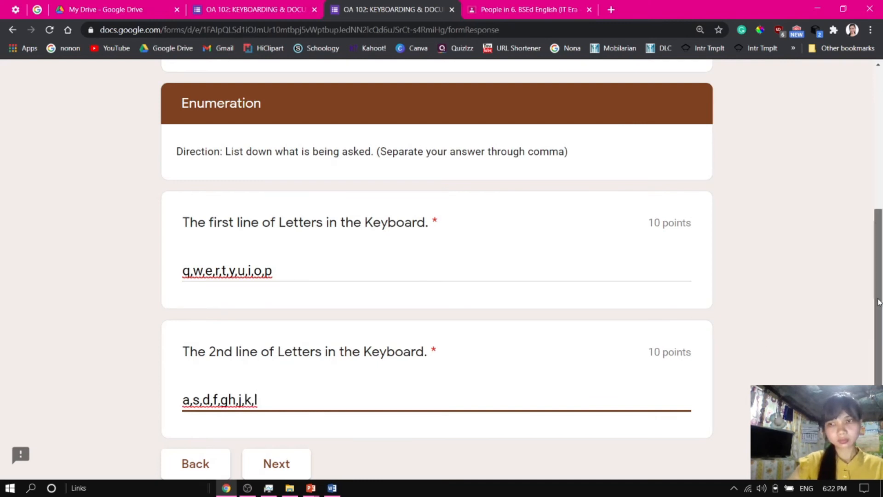
{"action": "scroll", "coordinate": [765, 351], "scroll_direction": "down", "scroll_amount": 3}
{"action": "left_click", "coordinate": [296, 358]}
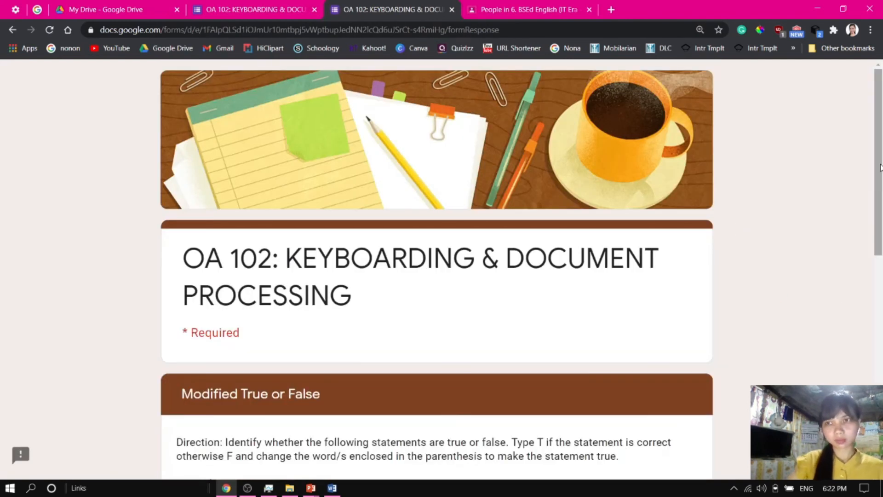
Answer the first modified true-or-false item with F-Ctrl+A
{"action": "left_click_drag", "start_coordinate": [882, 176], "coordinate": [882, 321]}
{"action": "left_click", "coordinate": [268, 313]}
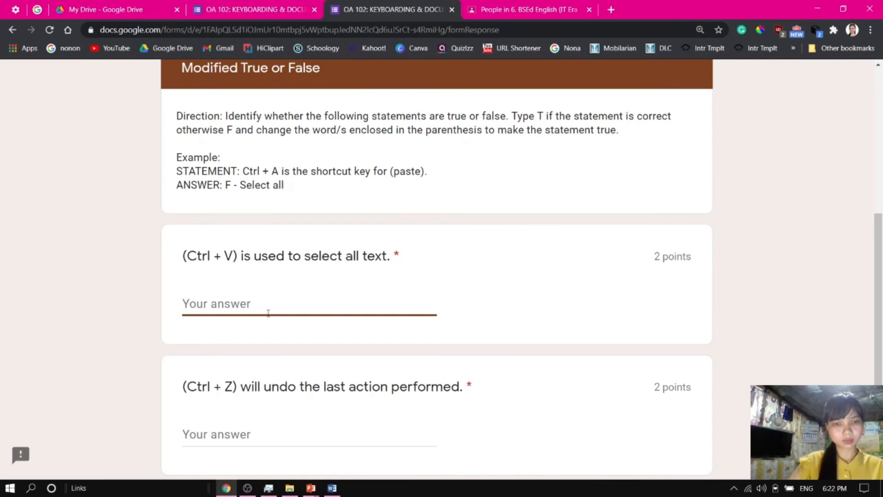
{"action": "type", "text": "F-Clr"}
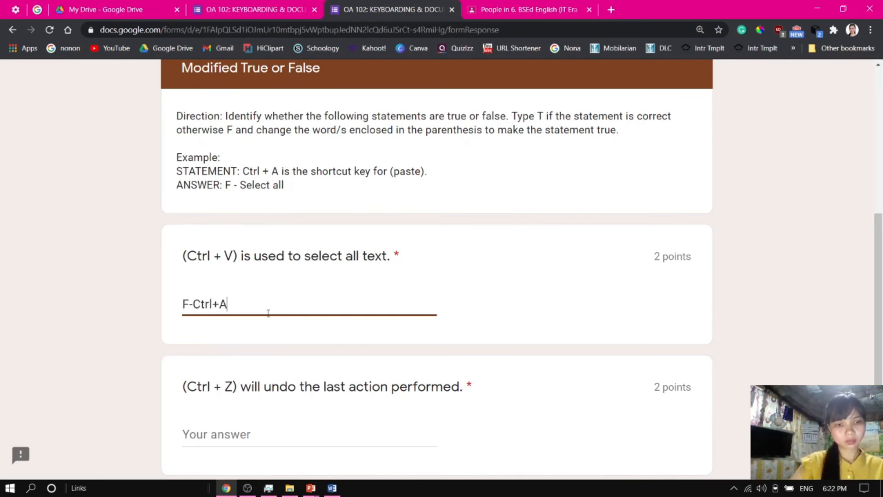
Answer the Ctrl + Z true-or-false item with T and continue to the next page
{"action": "left_click", "coordinate": [254, 435]}
{"action": "scroll", "coordinate": [255, 435], "scroll_direction": "down", "scroll_amount": 3}
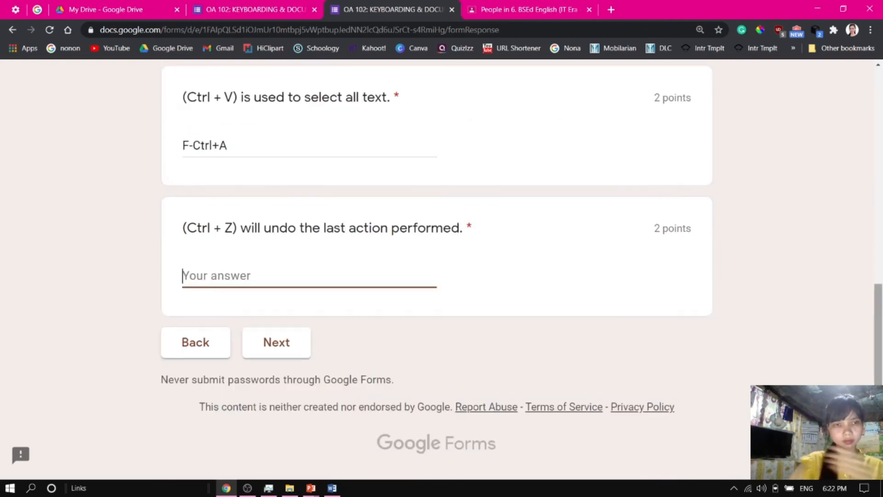
{"action": "type", "text": "Cltr"}
{"action": "key", "text": "BackSpace"}
{"action": "key", "text": "BackSpace"}
{"action": "key", "text": "BackSpace"}
{"action": "type", "text": "trl"}
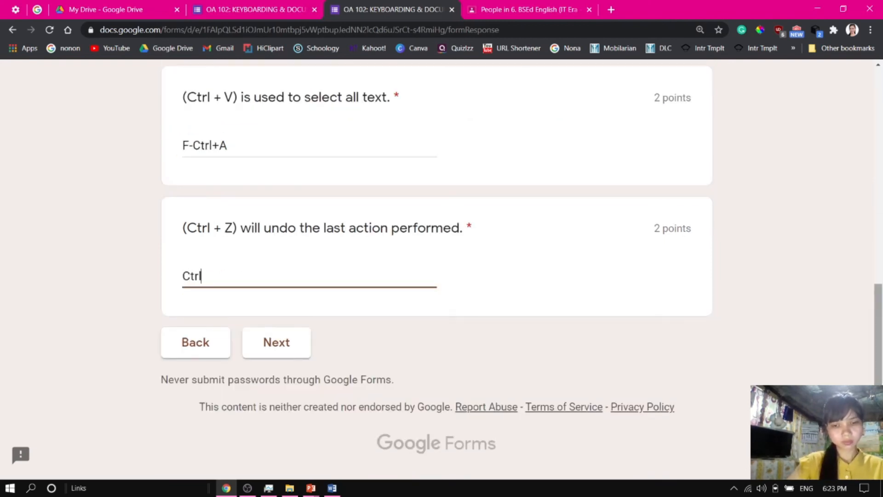
{"action": "type", "text": "+Z"}
{"action": "key", "text": "ctrl+a"}
{"action": "key", "text": "BackSpace"}
{"action": "type", "text": "T"}
{"action": "left_click", "coordinate": [302, 333]}
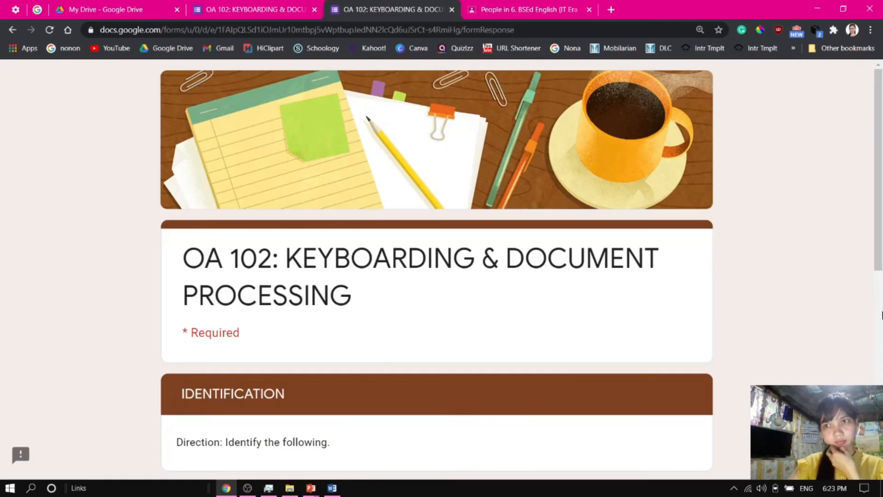
Answer the identification items with Ctrl+P and Ctrl+S and continue to the next page
{"action": "scroll", "coordinate": [879, 197], "scroll_direction": "down", "scroll_amount": 6}
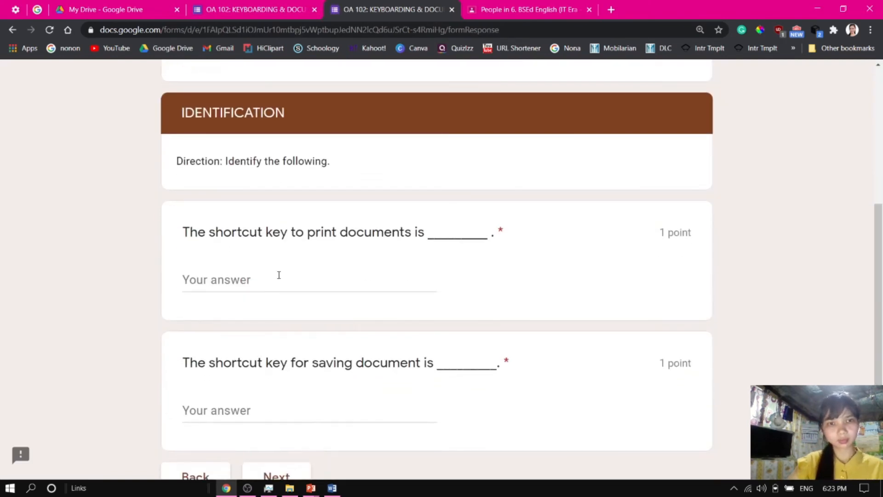
{"action": "left_click", "coordinate": [279, 275]}
{"action": "type", "text": "Ctrl+P"}
{"action": "left_click", "coordinate": [249, 407]}
{"action": "type", "text": "Ctrl+S"}
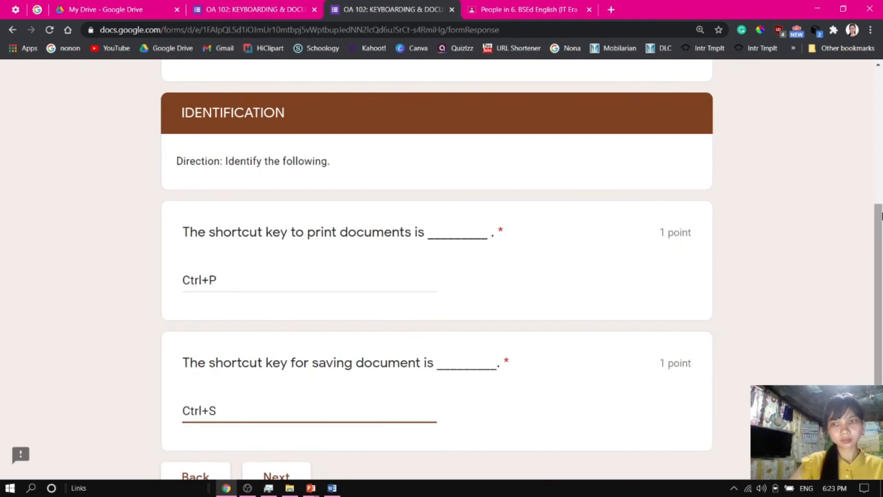
{"action": "scroll", "coordinate": [258, 377], "scroll_direction": "down", "scroll_amount": 3}
{"action": "left_click", "coordinate": [267, 341]}
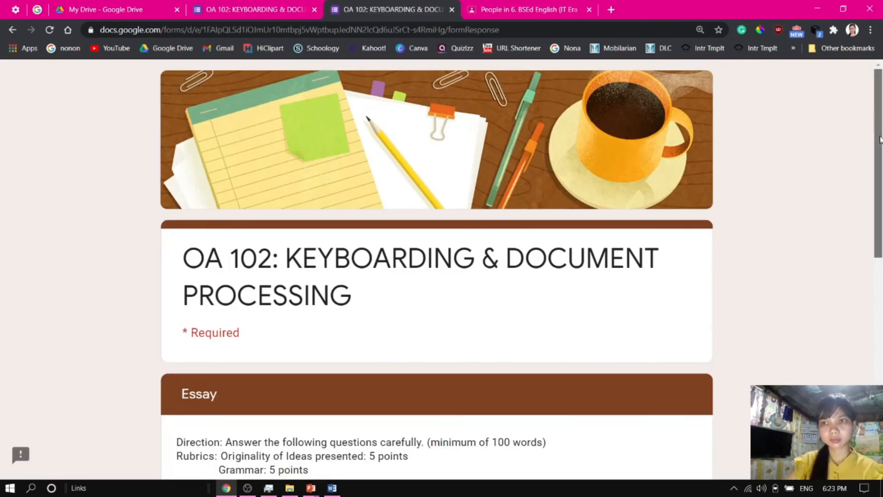
Answer the finger placement essay question with 'We should use proper finger placement because ......'
{"action": "scroll", "coordinate": [879, 139], "scroll_direction": "down", "scroll_amount": 7}
{"action": "left_click", "coordinate": [353, 288]}
{"action": "type", "text": "sample"}
{"action": "key", "text": "BackSpace"}
{"action": "key", "text": "BackSpace"}
{"action": "key", "text": "BackSpace"}
{"action": "key", "text": "BackSpace"}
{"action": "key", "text": "BackSpace"}
{"action": "key", "text": "BackSpace"}
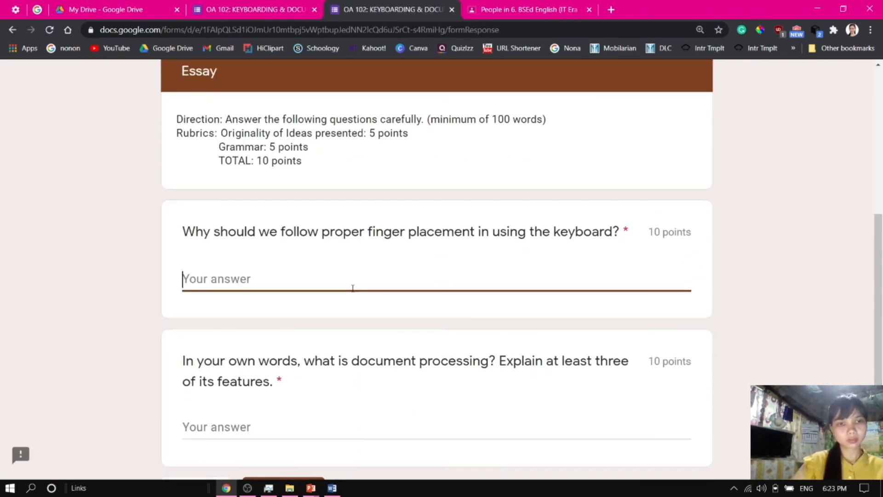
{"action": "type", "text": "We should "}
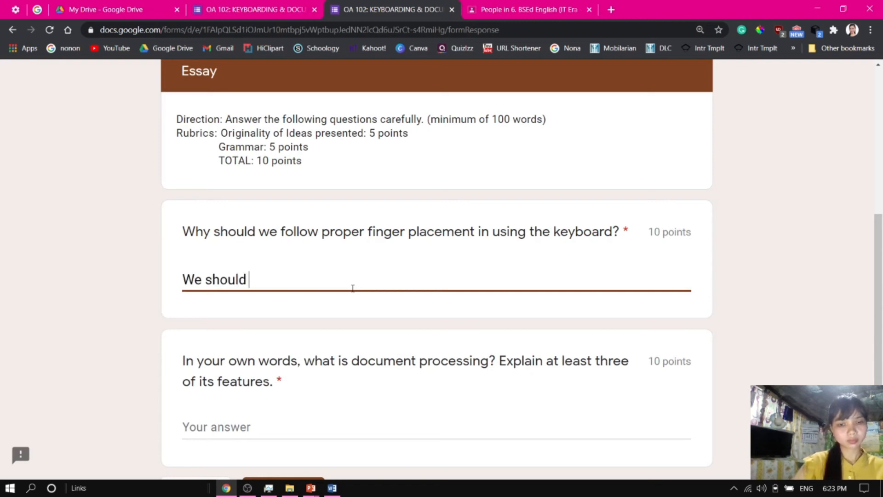
{"action": "type", "text": "use proper finger placem"}
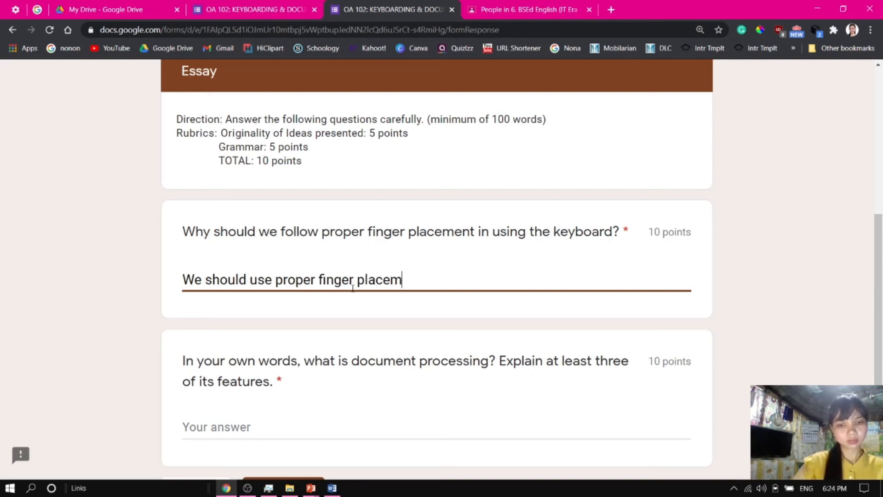
{"action": "type", "text": "ent becauus"}
{"action": "key", "text": "BackSpace"}
{"action": "key", "text": "BackSpace"}
{"action": "type", "text": "se ......"}
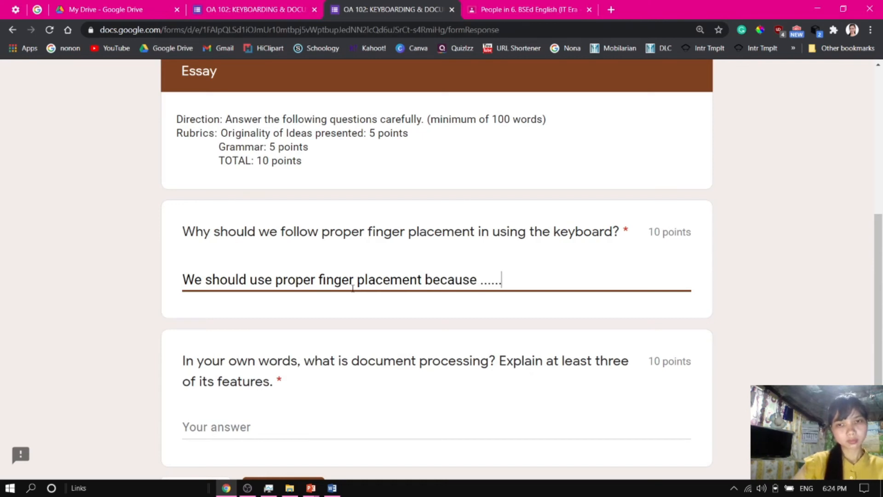
Answer the document processing essay question with 'Word Processing is ...' and submit the quiz
{"action": "scroll", "coordinate": [479, 262], "scroll_direction": "down", "scroll_amount": 3}
{"action": "left_click", "coordinate": [242, 269]}
{"action": "type", "text": "Word Processing is ..."}
{"action": "left_click", "coordinate": [283, 344]}
{"action": "scroll", "coordinate": [876, 276], "scroll_direction": "up", "scroll_amount": 1}
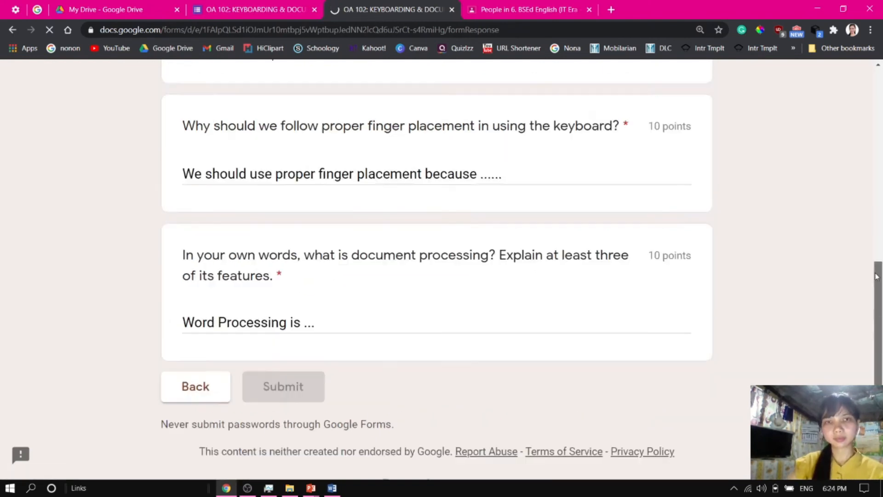
{"action": "scroll", "coordinate": [867, 179], "scroll_direction": "up", "scroll_amount": 3}
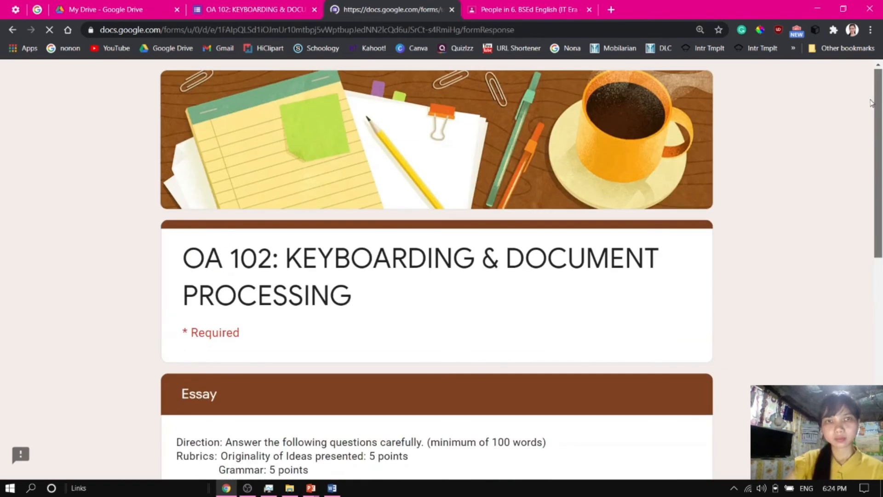
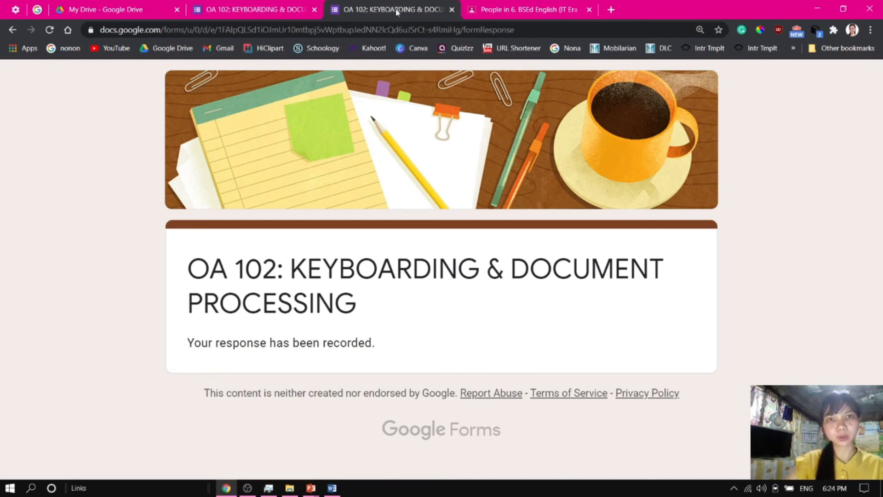
Return to the quiz editor and open its responses, reviewing the summary before switching to the individual response view
{"action": "left_click", "coordinate": [276, 11]}
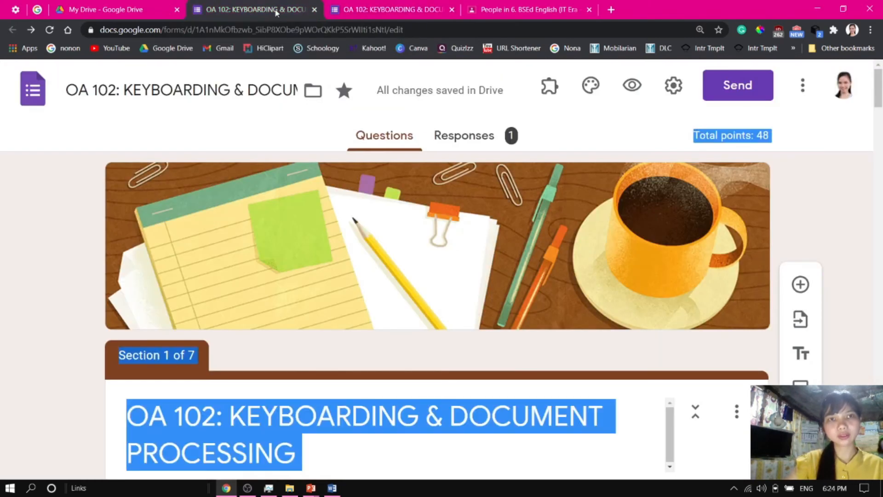
{"action": "left_click", "coordinate": [465, 135]}
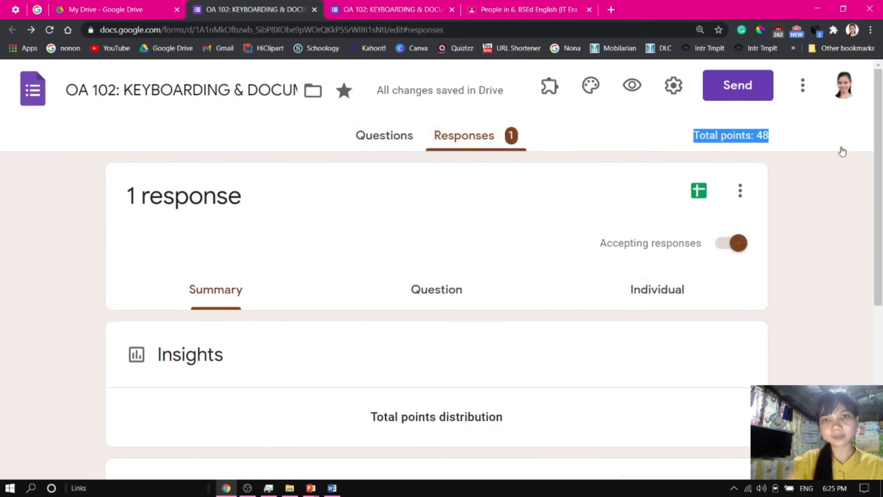
{"action": "left_click_drag", "start_coordinate": [880, 113], "coordinate": [881, 171]}
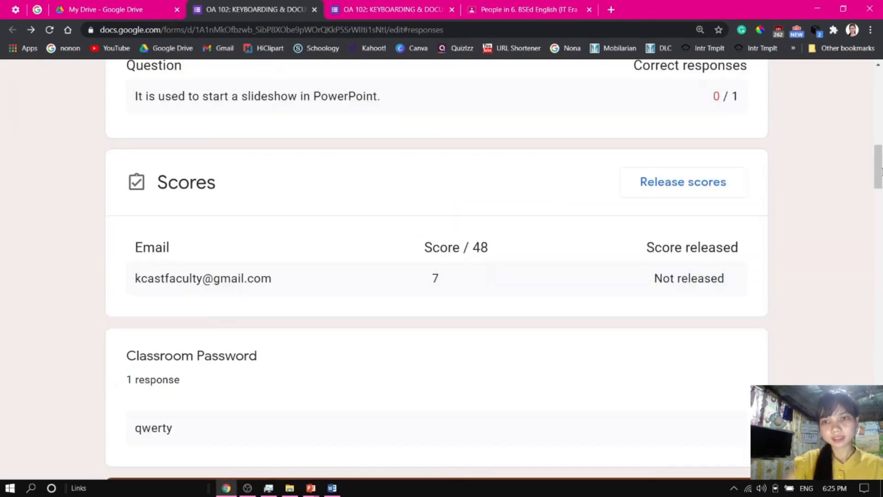
{"action": "left_click", "coordinate": [877, 104]}
{"action": "scroll", "coordinate": [879, 105], "scroll_direction": "up", "scroll_amount": 1}
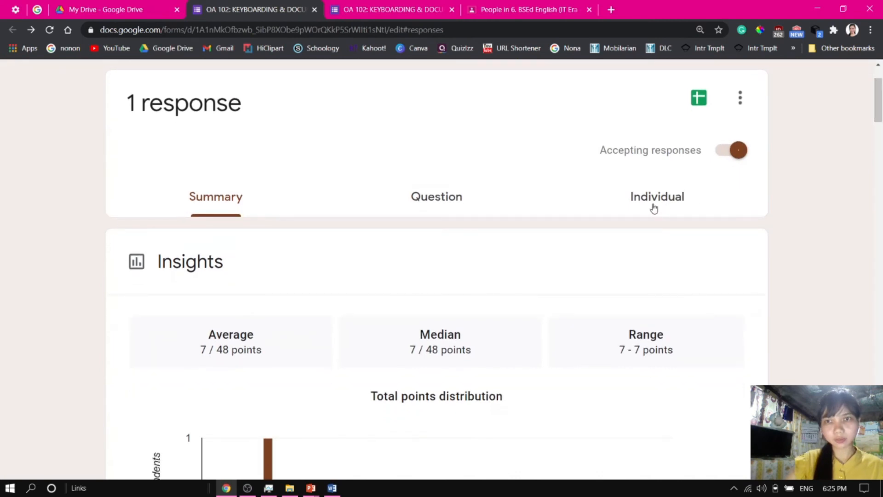
{"action": "left_click", "coordinate": [654, 208]}
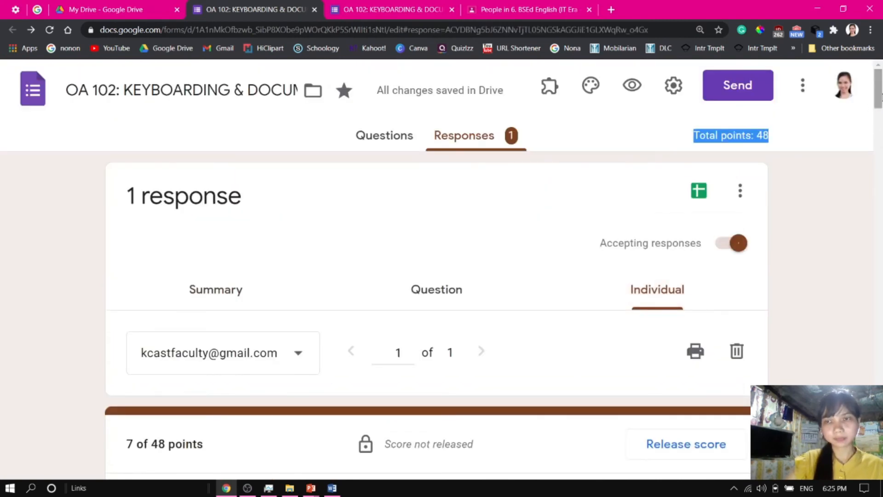
Award 7 points to the first keyboard letter line item and 9 points to the second line item
{"action": "scroll", "coordinate": [876, 120], "scroll_direction": "down", "scroll_amount": 8}
{"action": "left_click_drag", "start_coordinate": [881, 135], "coordinate": [881, 296]}
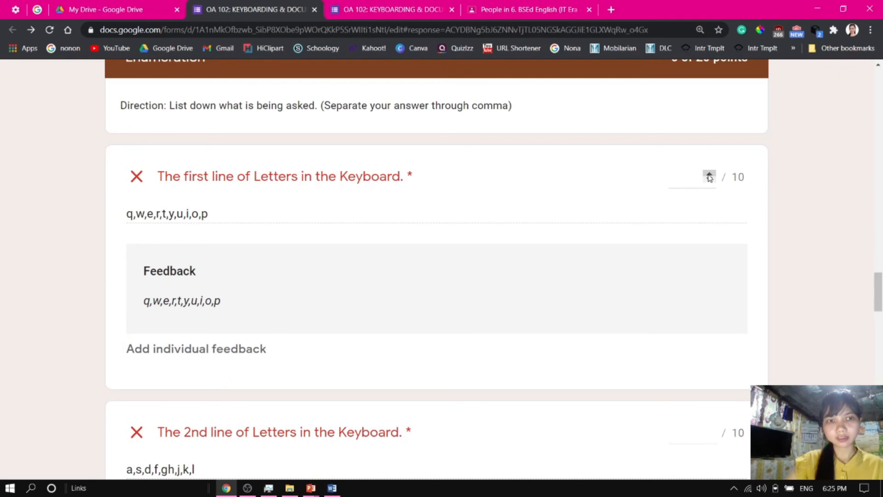
{"action": "double_click", "coordinate": [711, 176]}
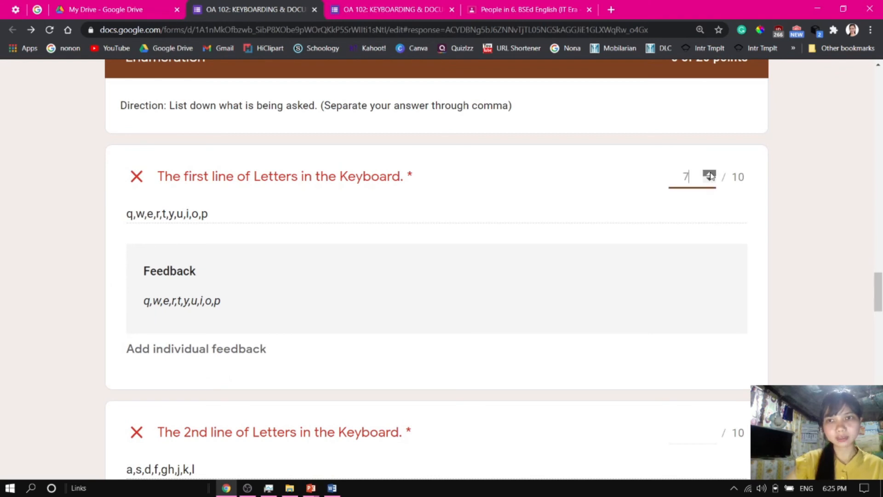
{"action": "left_click_drag", "start_coordinate": [880, 305], "coordinate": [880, 325]}
{"action": "left_click", "coordinate": [709, 215]}
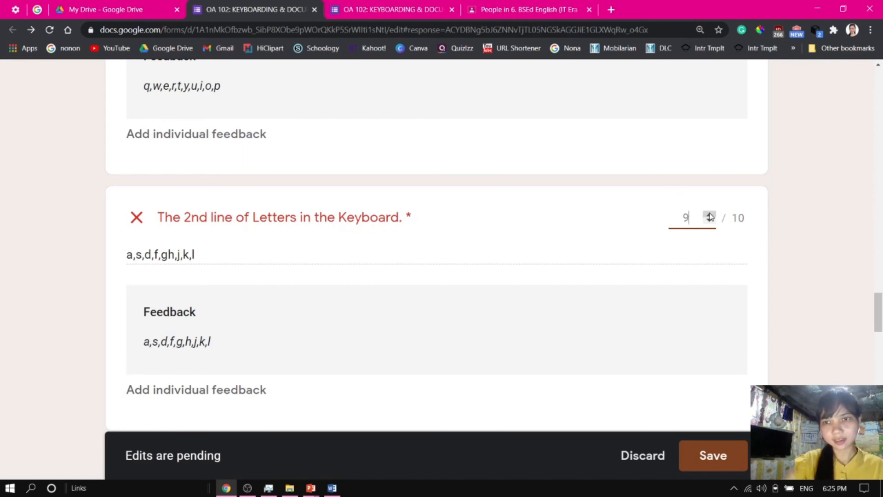
Give each of the two essay answers 5 points and save the grading edits
{"action": "left_click_drag", "start_coordinate": [880, 295], "coordinate": [881, 403]}
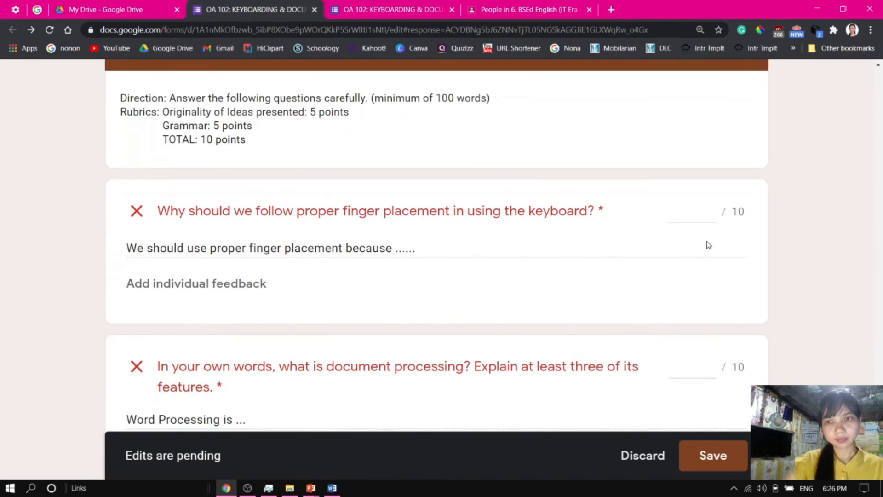
{"action": "left_click", "coordinate": [710, 209]}
{"action": "left_click", "coordinate": [709, 208]}
{"action": "left_click", "coordinate": [710, 208]}
{"action": "left_click", "coordinate": [710, 208]}
{"action": "left_click", "coordinate": [710, 208]}
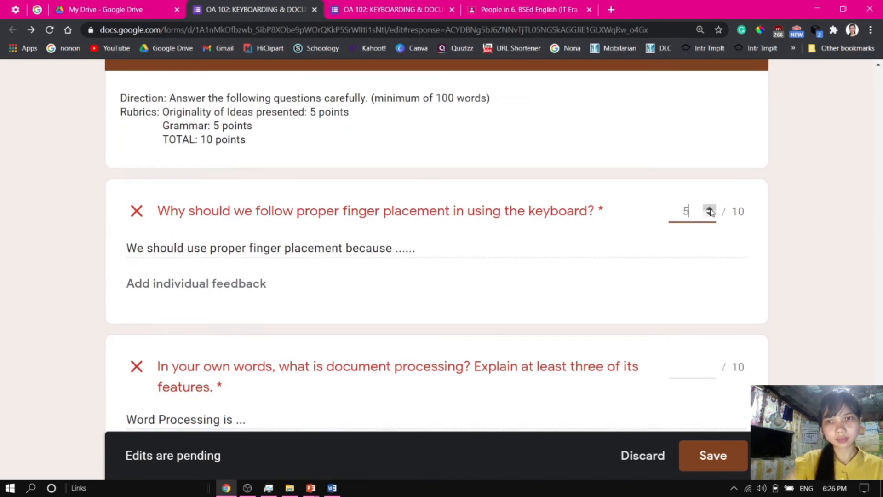
{"action": "left_click", "coordinate": [710, 364]}
{"action": "left_click", "coordinate": [710, 364]}
{"action": "left_click", "coordinate": [710, 364]}
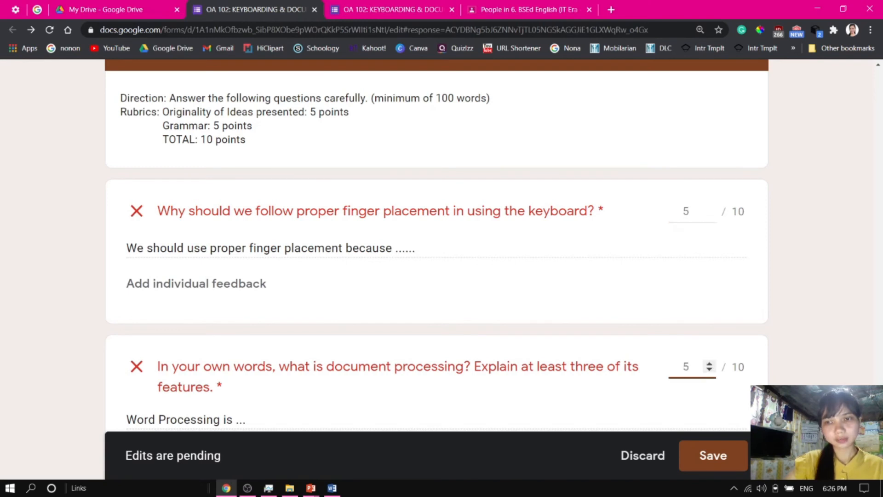
{"action": "scroll", "coordinate": [437, 246], "scroll_direction": "down", "scroll_amount": 2}
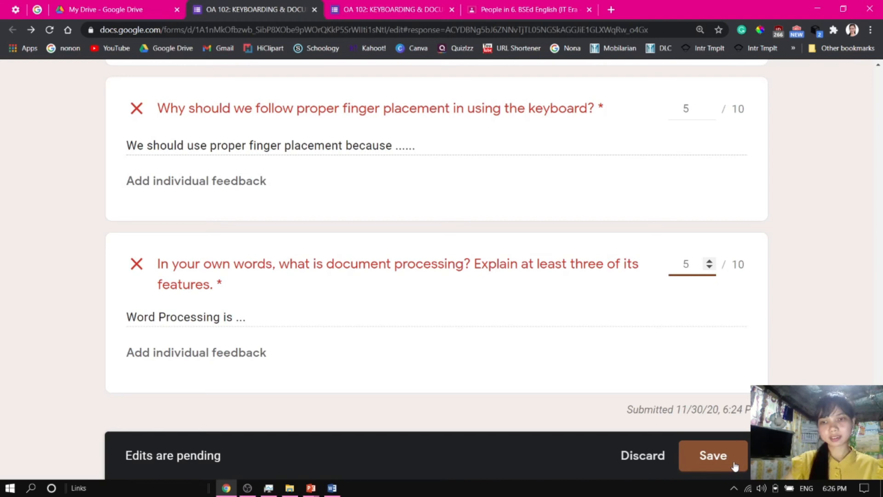
{"action": "left_click_drag", "start_coordinate": [628, 410], "coordinate": [757, 410]}
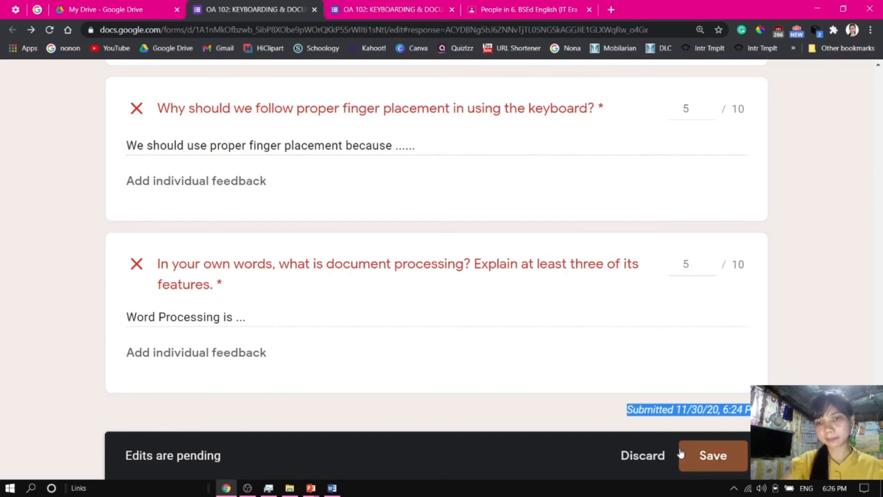
{"action": "left_click", "coordinate": [711, 457]}
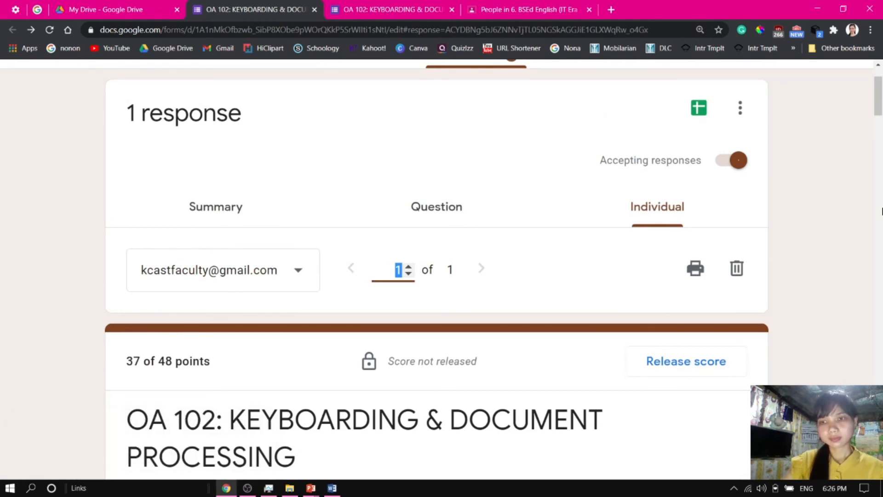
Release the respondent's score, sending the score notification email to all respondents
{"action": "left_click_drag", "start_coordinate": [881, 117], "coordinate": [882, 133]}
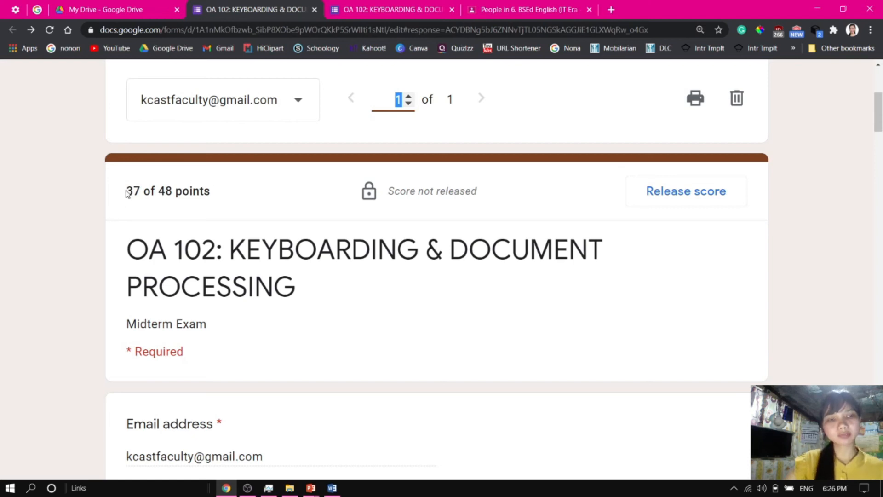
{"action": "left_click_drag", "start_coordinate": [128, 191], "coordinate": [215, 193]}
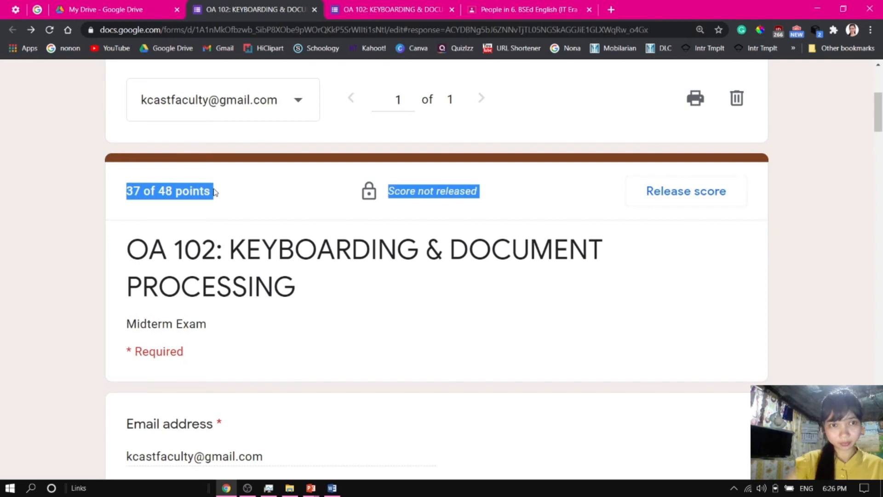
{"action": "left_click", "coordinate": [74, 194]}
{"action": "left_click_drag", "start_coordinate": [129, 190], "coordinate": [210, 191]}
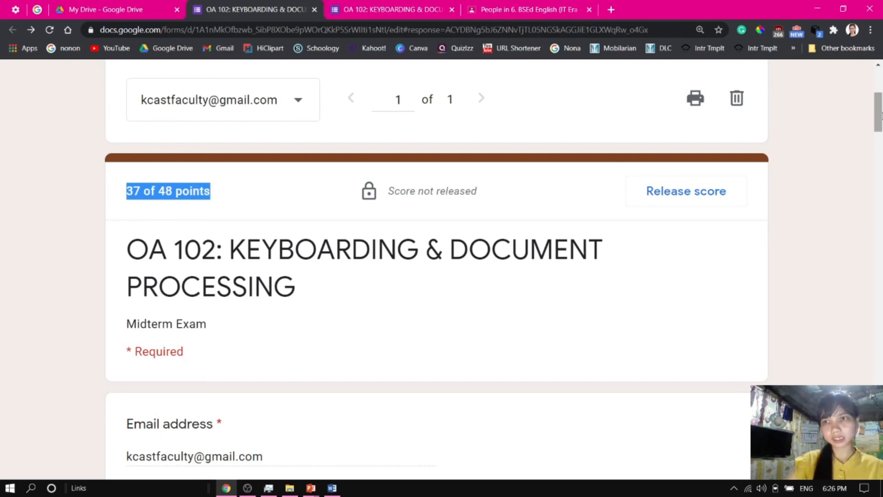
{"action": "left_click_drag", "start_coordinate": [881, 115], "coordinate": [881, 110]}
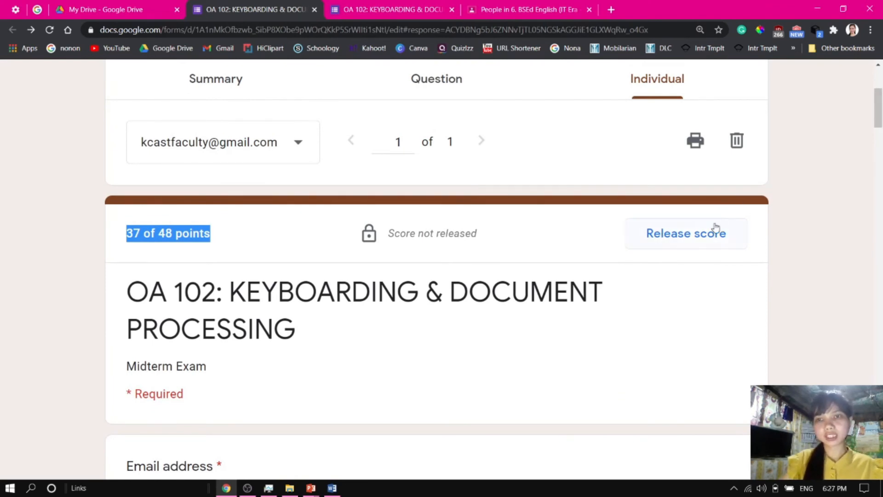
{"action": "left_click", "coordinate": [695, 240]}
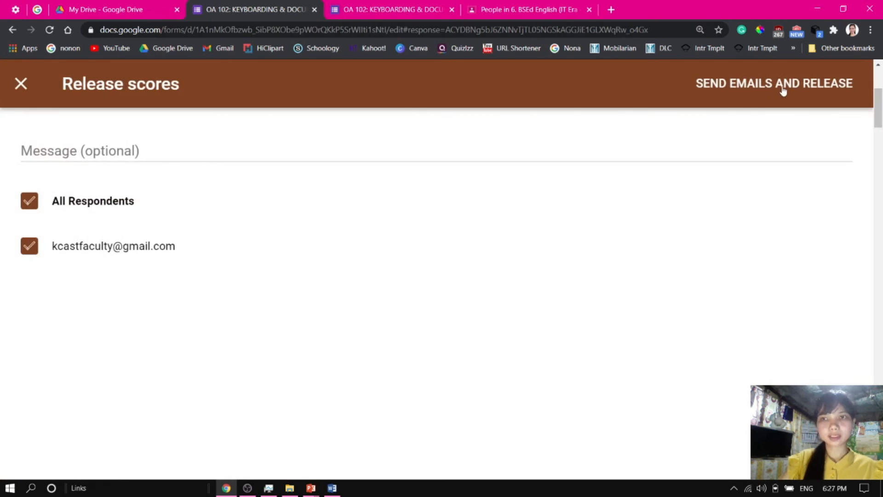
{"action": "left_click_drag", "start_coordinate": [880, 99], "coordinate": [880, 76]}
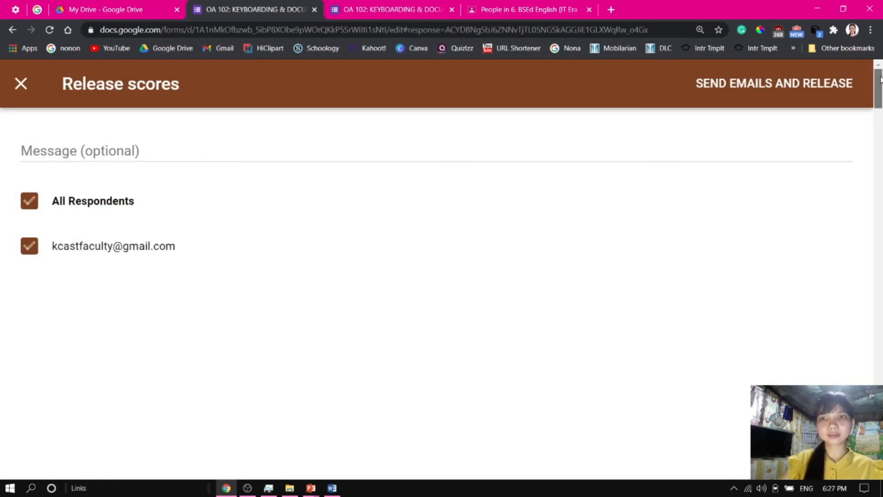
{"action": "left_click", "coordinate": [762, 87]}
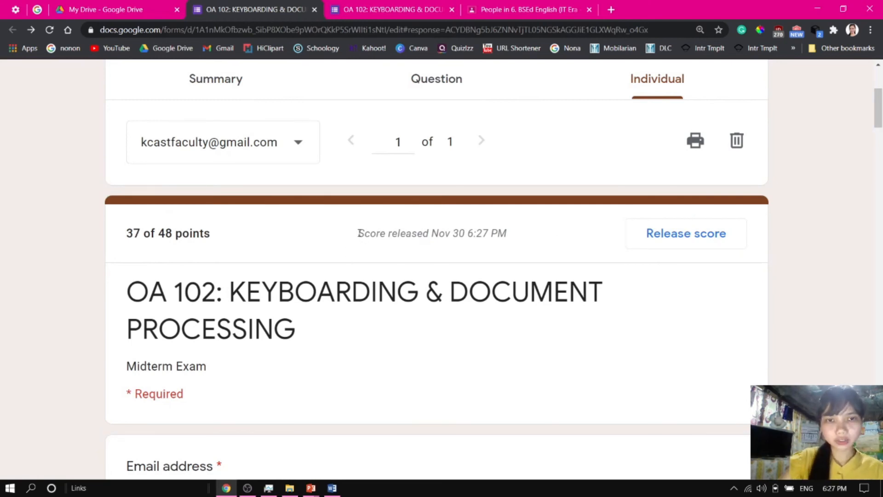
{"action": "left_click_drag", "start_coordinate": [363, 233], "coordinate": [510, 234]}
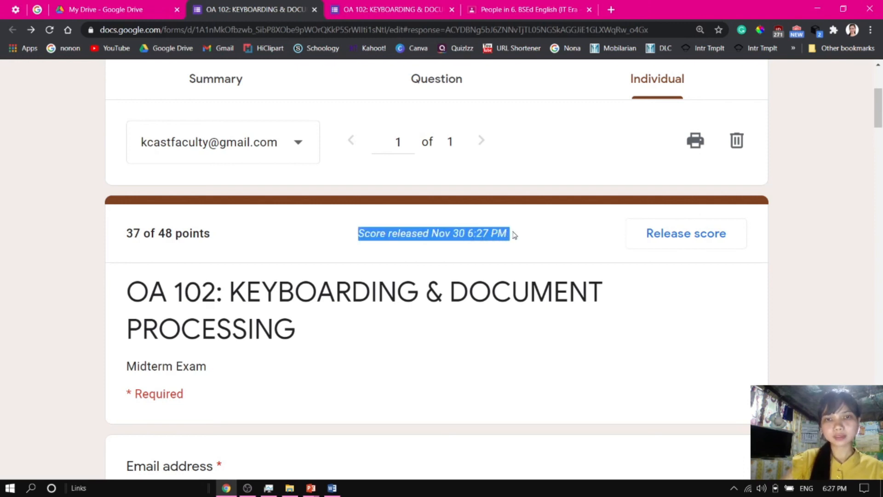
Create a new spreadsheet as the destination for the quiz responses
{"action": "left_click_drag", "start_coordinate": [876, 116], "coordinate": [881, 96]}
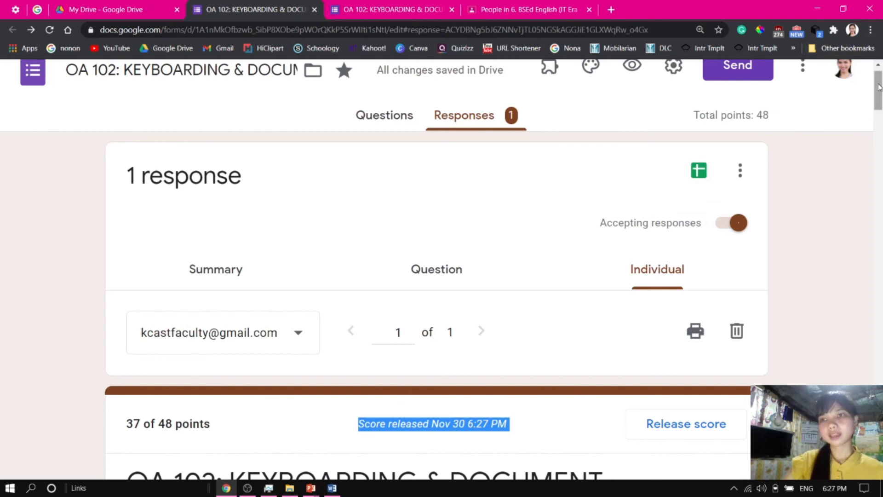
{"action": "left_click", "coordinate": [702, 175]}
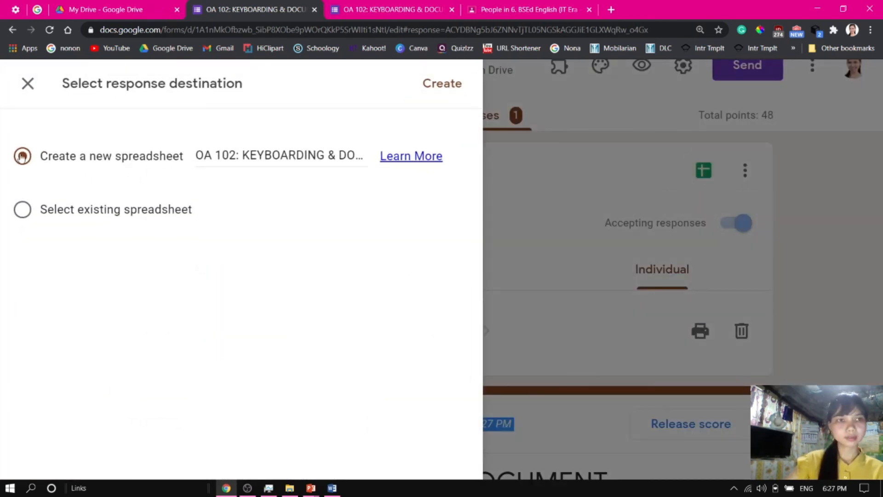
{"action": "left_click", "coordinate": [442, 85]}
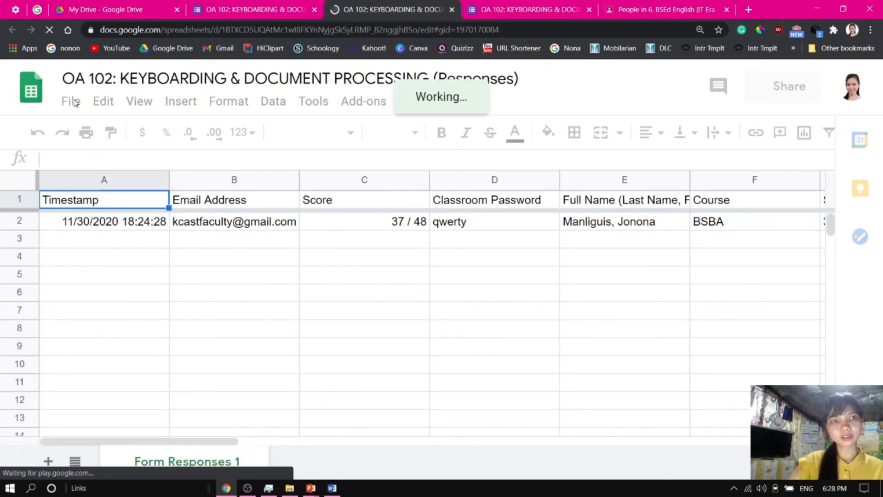
Download the response spreadsheet as a Microsoft Excel (.xlsx) file and open the downloaded file
{"action": "left_click", "coordinate": [74, 101]}
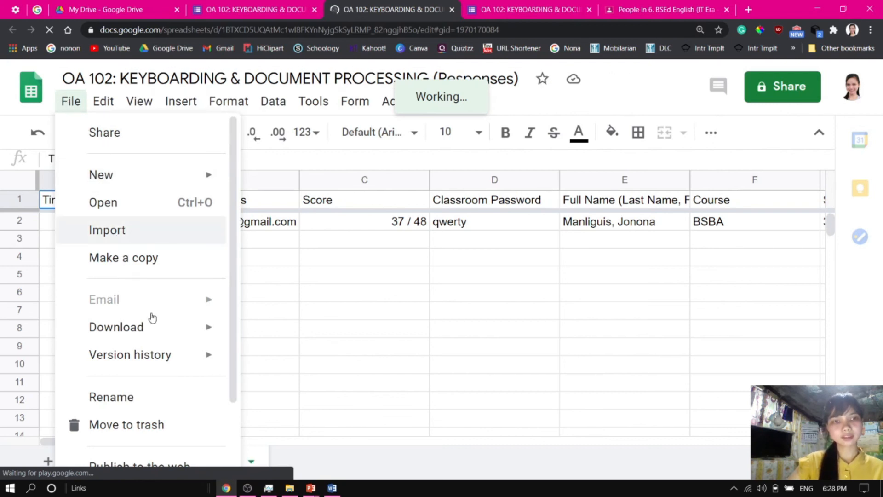
{"action": "mouse_move", "coordinate": [211, 337]}
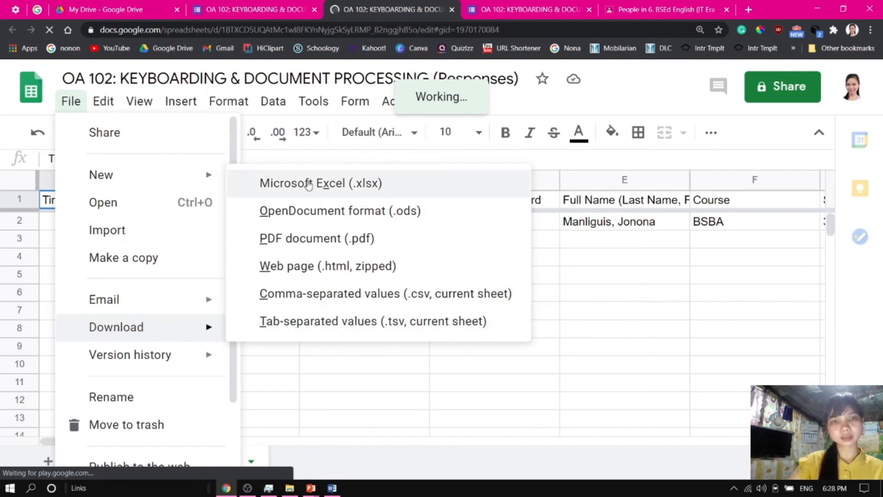
{"action": "left_click", "coordinate": [339, 184]}
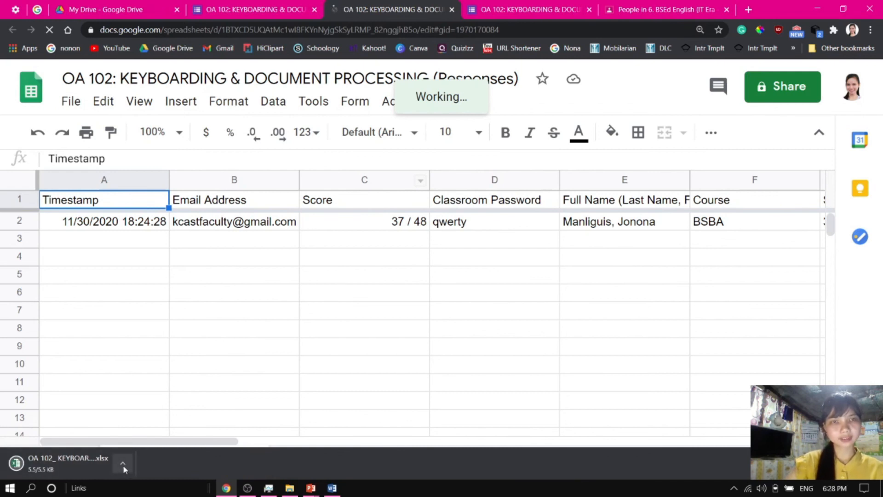
{"action": "left_click", "coordinate": [56, 460]}
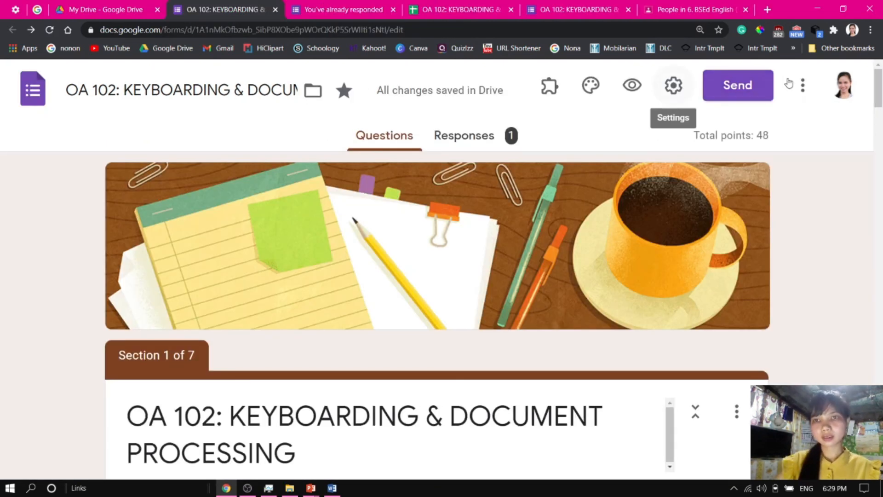
Open the send options for the form and copy a shortened link to the quiz
{"action": "left_click", "coordinate": [743, 91]}
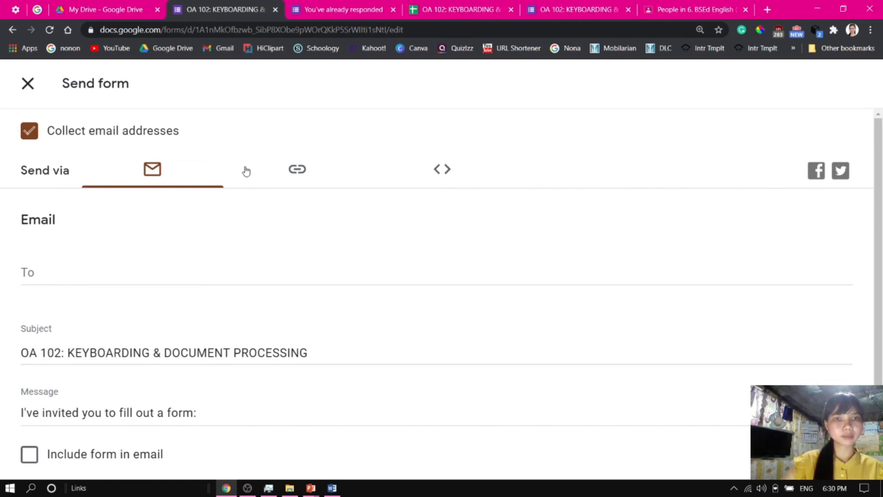
{"action": "left_click", "coordinate": [297, 173]}
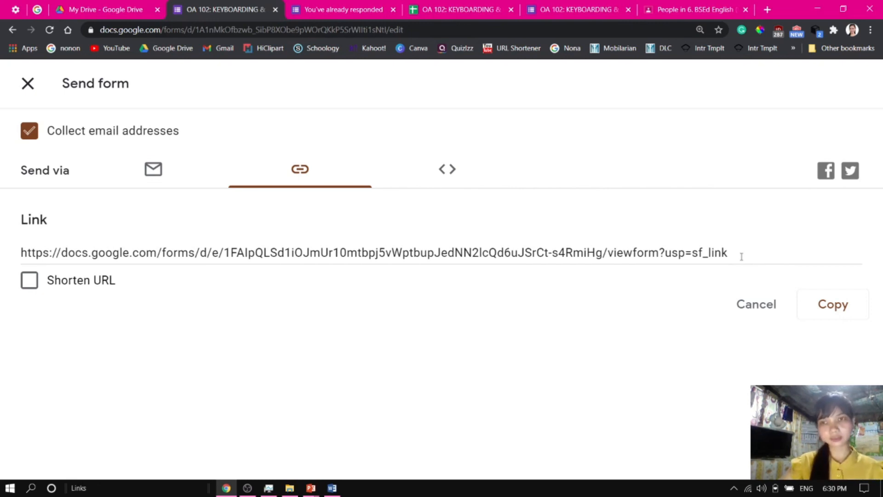
{"action": "left_click", "coordinate": [30, 281]}
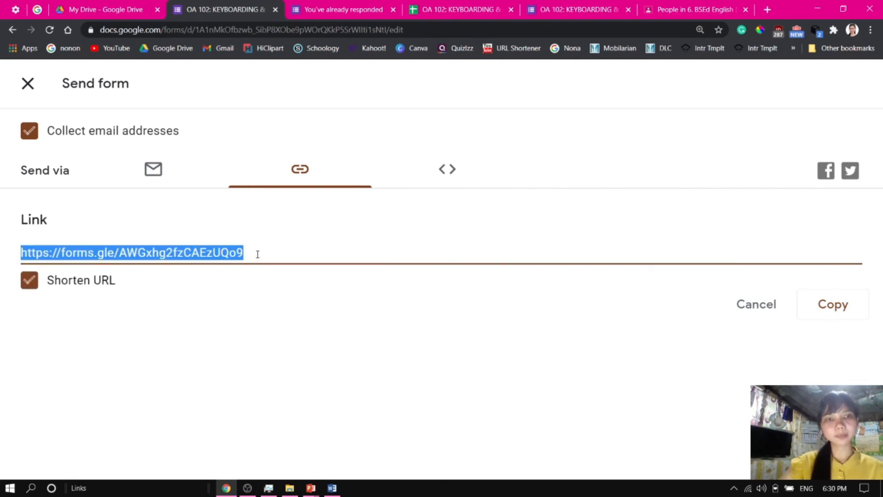
{"action": "left_click", "coordinate": [837, 312]}
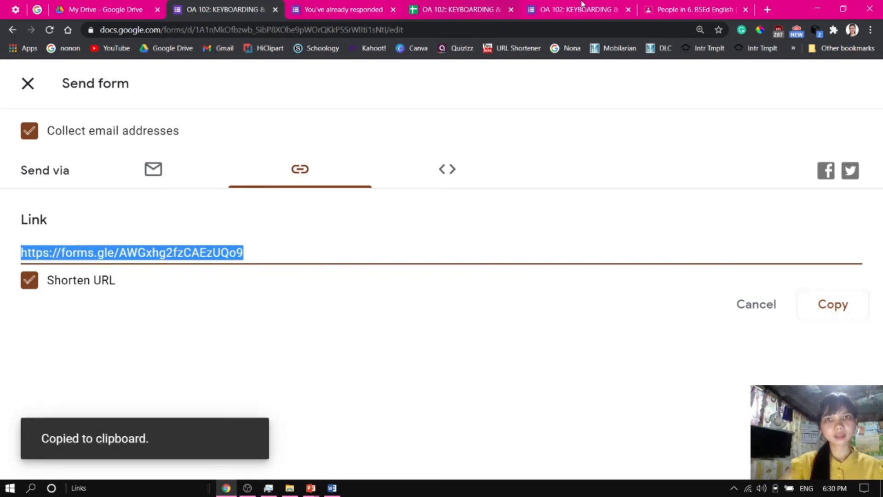
Switch to Google Classroom and open the BSIT 4C class's classwork page
{"action": "left_click", "coordinate": [685, 9]}
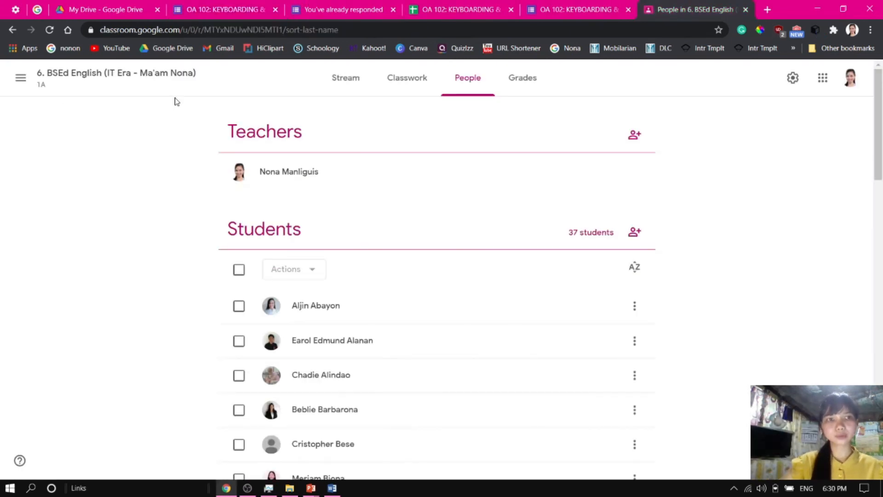
{"action": "left_click", "coordinate": [401, 83]}
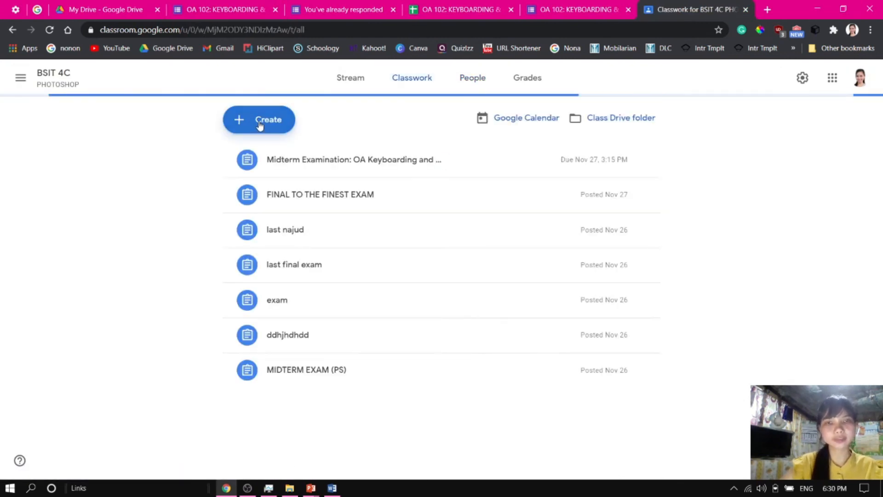
Create a new assignment titled "Midterm Examination"
{"action": "left_click", "coordinate": [260, 124]}
{"action": "left_click", "coordinate": [288, 158]}
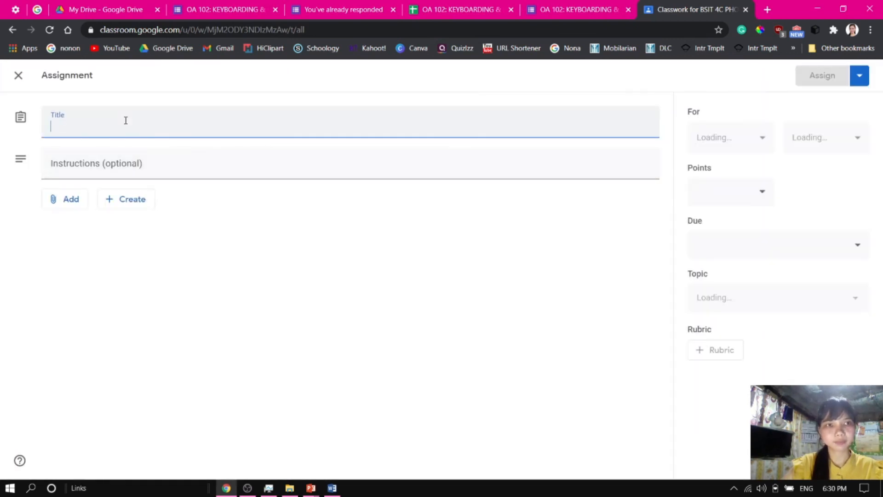
{"action": "type", "text": "Midte"}
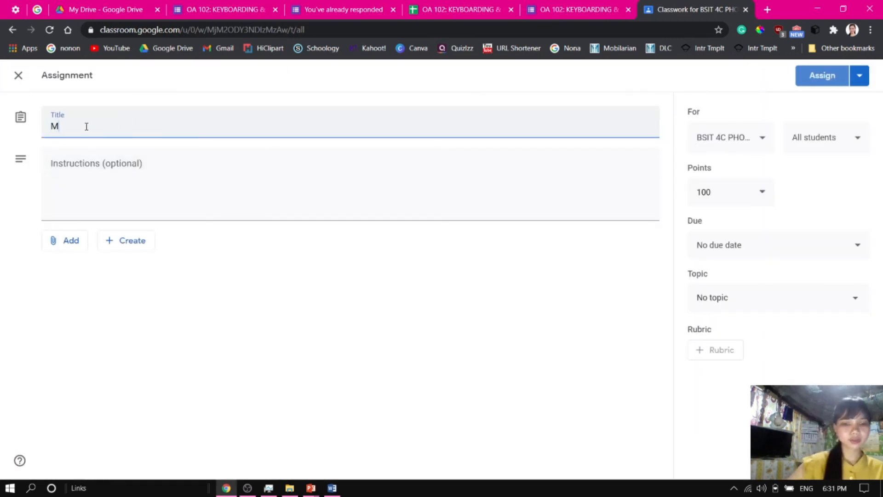
{"action": "key", "text": "BackSpace"}
{"action": "key", "text": "BackSpace"}
{"action": "key", "text": "BackSpace"}
{"action": "key", "text": "BackSpace"}
{"action": "type", "text": "Midterm Examination"}
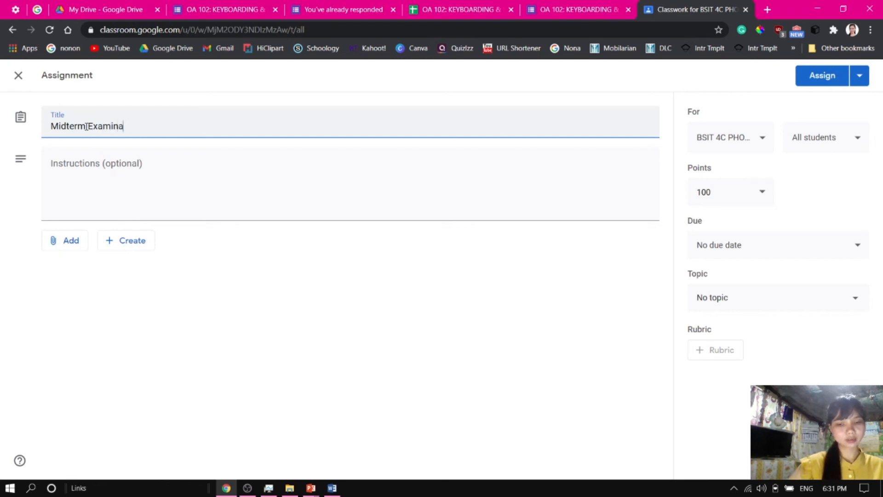
Paste the copied quiz link into the assignment's instructions
{"action": "left_click", "coordinate": [105, 170]}
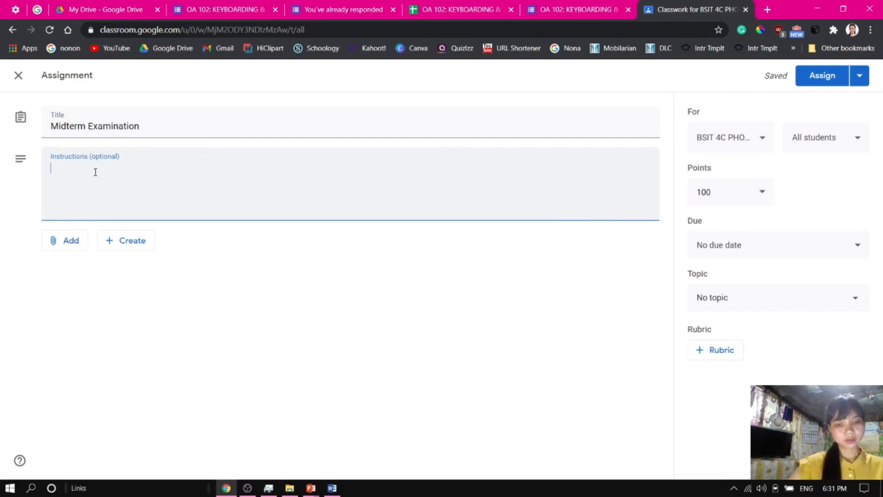
{"action": "type", "text": "P"}
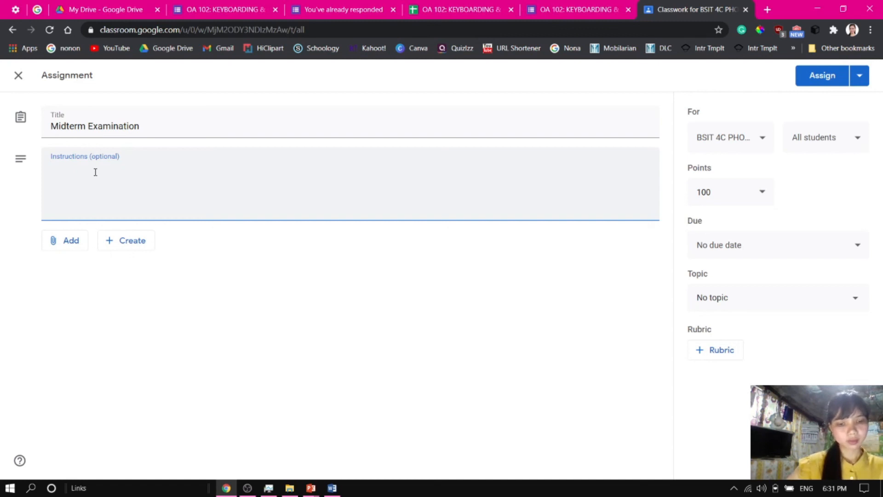
{"action": "key", "text": "ctrl+v"}
{"action": "key", "text": "Return"}
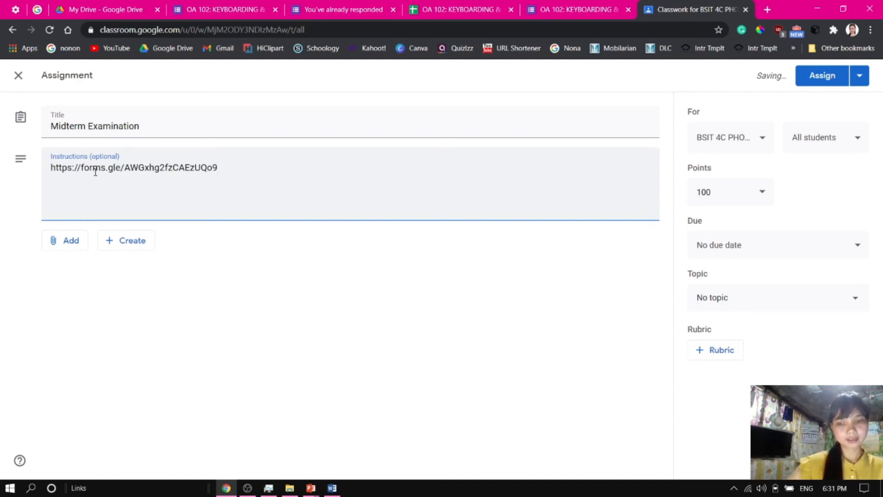
Add the greeting "Good day students!" before the link in the instructions
{"action": "key", "text": "Up"}
{"action": "type", "text": "Now h"}
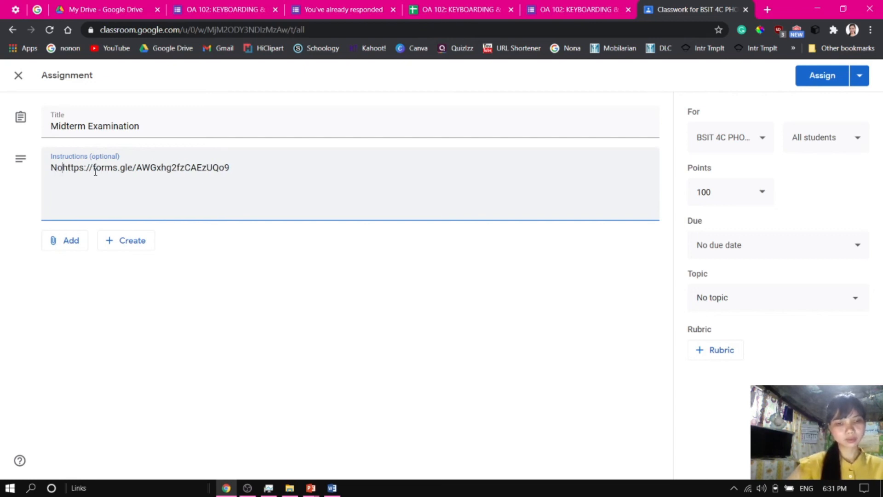
{"action": "type", "text": "er"}
{"action": "key", "text": "BackSpace"}
{"action": "key", "text": "BackSpace"}
{"action": "key", "text": "BackSpace"}
{"action": "key", "text": "BackSpace"}
{"action": "key", "text": "BackSpace"}
{"action": "key", "text": "BackSpace"}
{"action": "key", "text": "BackSpace"}
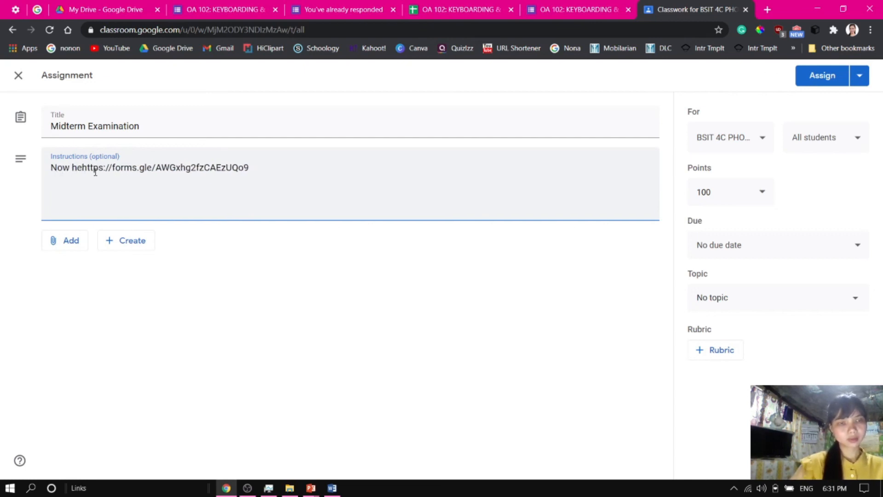
{"action": "type", "text": "Good day"}
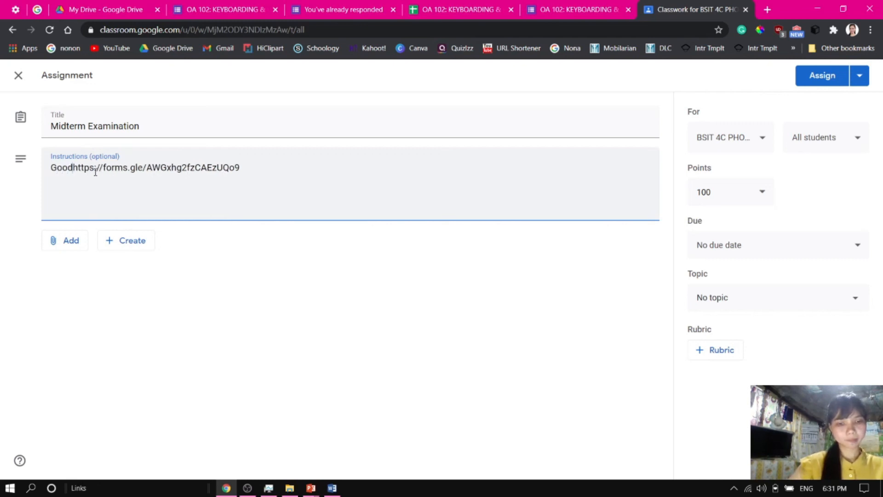
{"action": "type", "text": " students"}
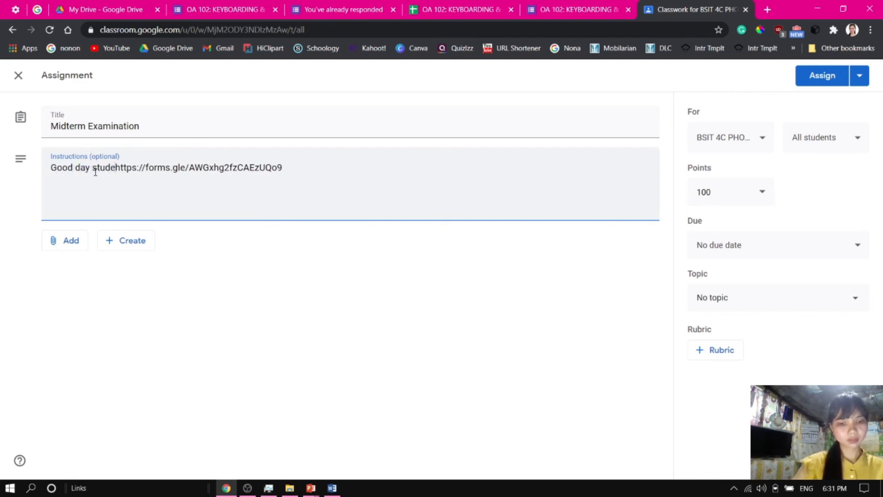
{"action": "type", "text": "!"}
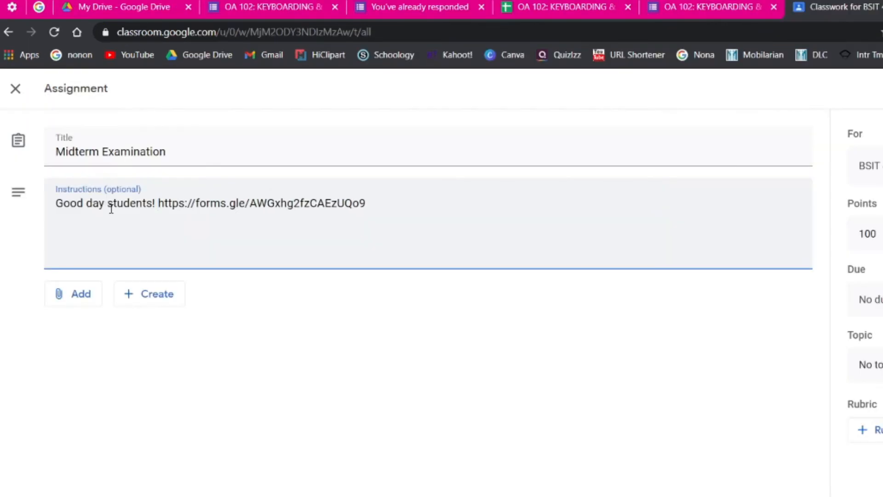
Move the link to a new line introduced by "This will be the link for your exam:"
{"action": "key", "text": "Return"}
{"action": "type", "text": "Pleas"}
{"action": "key", "text": "BackSpace"}
{"action": "key", "text": "BackSpace"}
{"action": "key", "text": "BackSpace"}
{"action": "key", "text": "BackSpace"}
{"action": "key", "text": "BackSpace"}
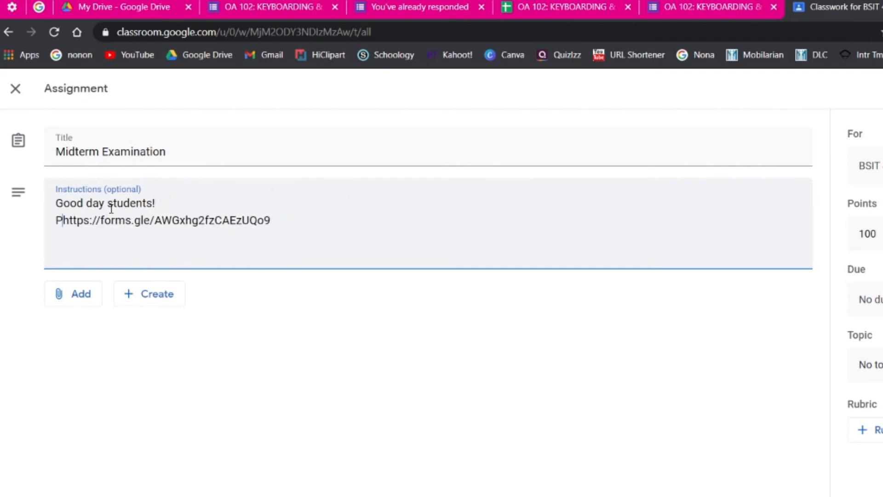
{"action": "type", "text": "This"}
{"action": "type", "text": " will be"}
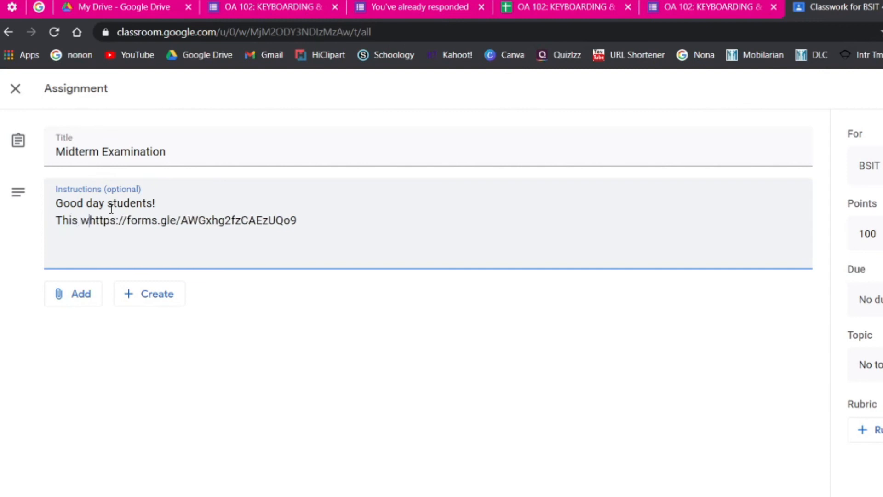
{"action": "type", "text": " the link"}
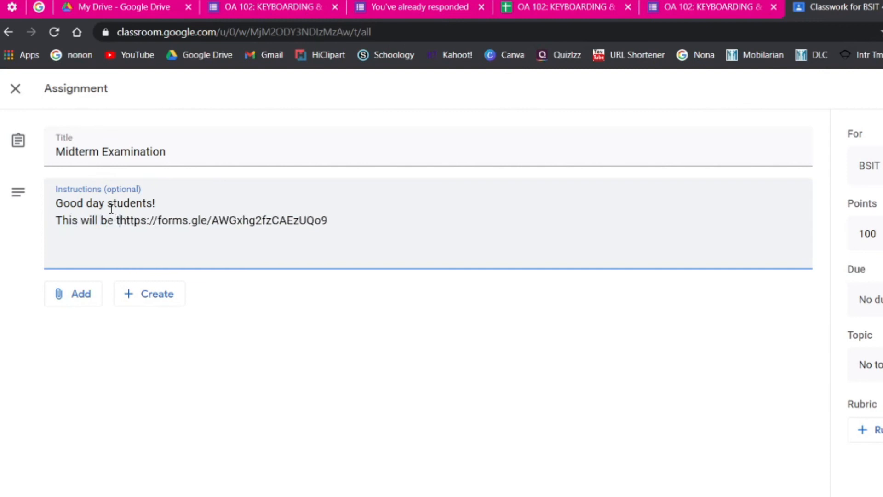
{"action": "type", "text": " for your ex"}
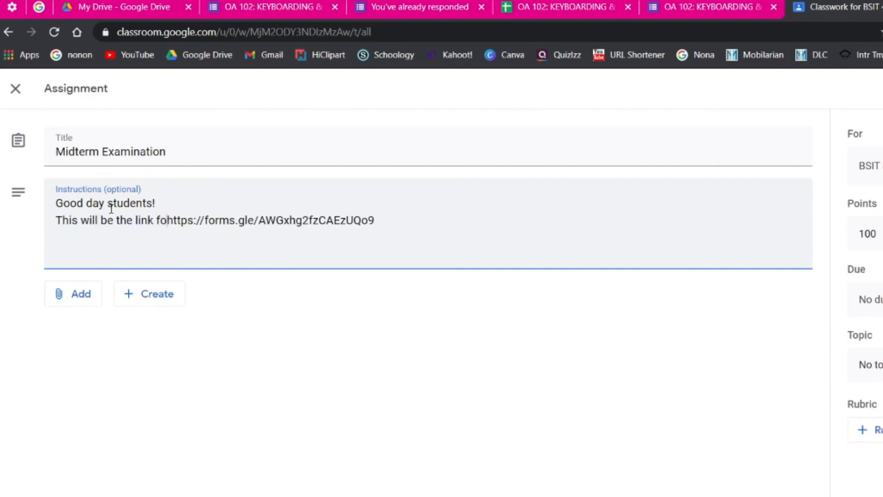
{"action": "type", "text": "am:"}
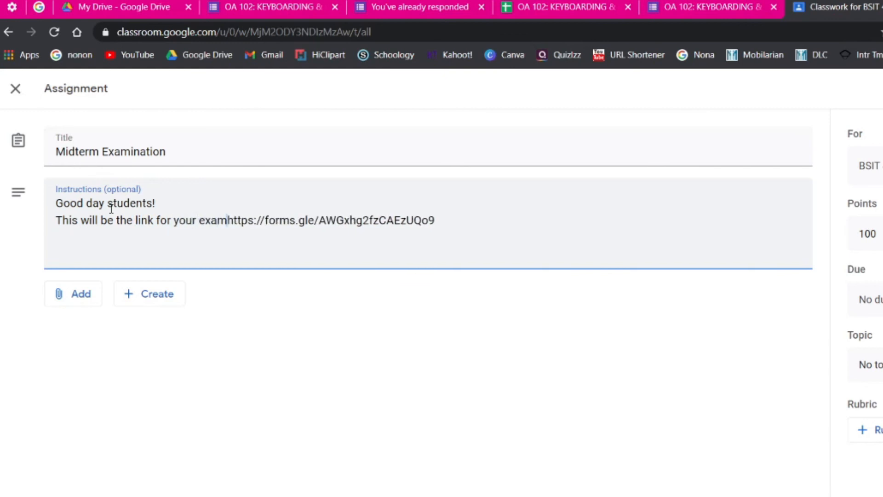
Add a final instruction line reading "Submit this one before due."
{"action": "left_click", "coordinate": [441, 219]}
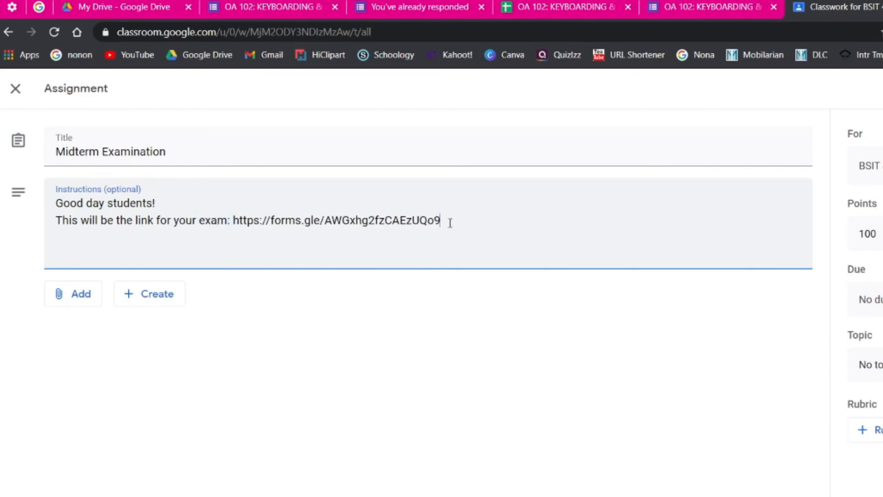
{"action": "type", "text": "Submit this one b"}
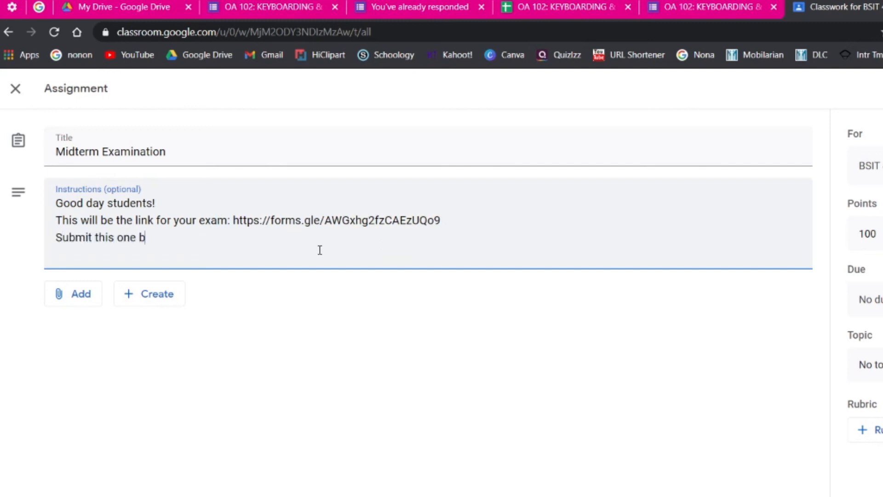
{"action": "type", "text": "efore duedate"}
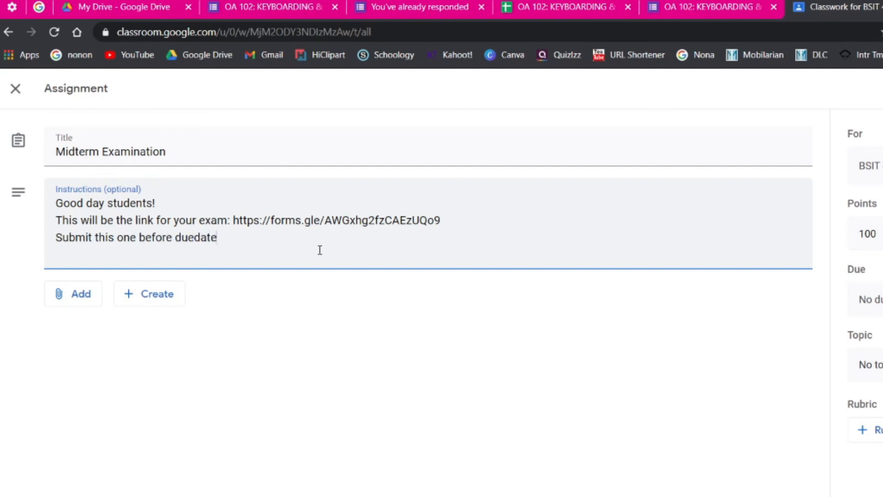
{"action": "key", "text": "BackSpace"}
{"action": "key", "text": "BackSpace"}
{"action": "key", "text": "BackSpace"}
{"action": "key", "text": "BackSpace"}
{"action": "type", "text": "."}
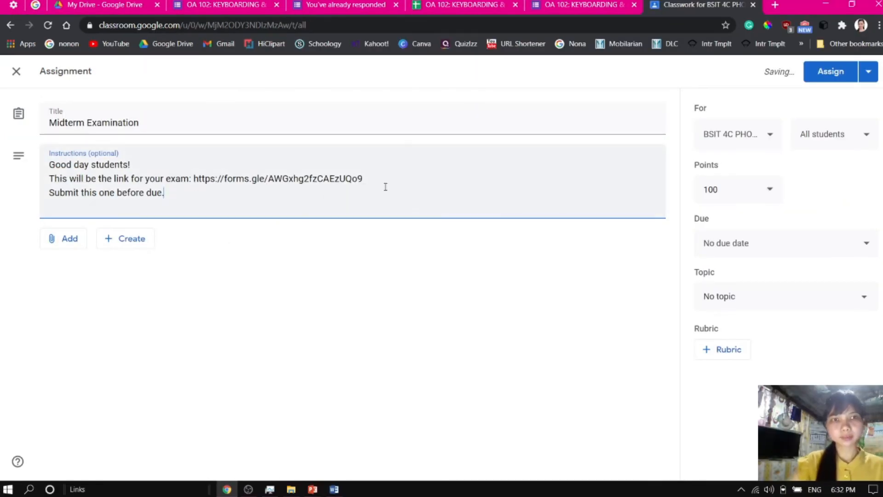
Also assign the work to the BSIT 1C class
{"action": "left_click", "coordinate": [768, 141]}
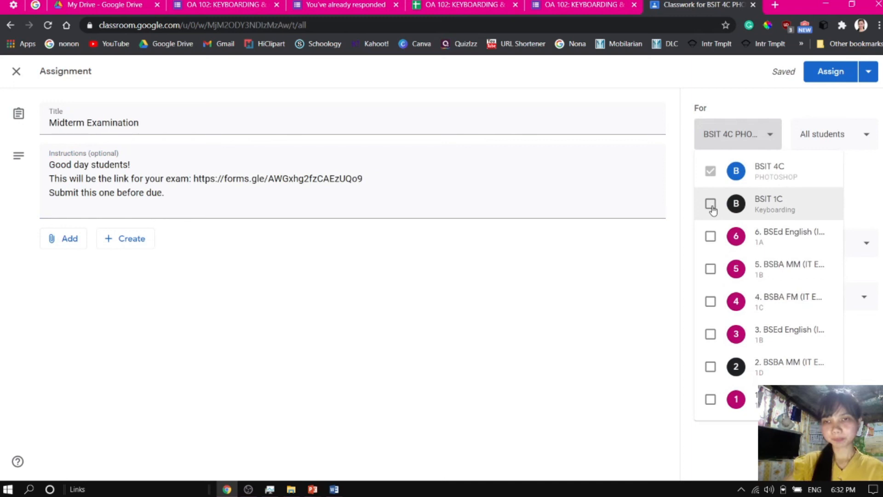
{"action": "left_click", "coordinate": [711, 205]}
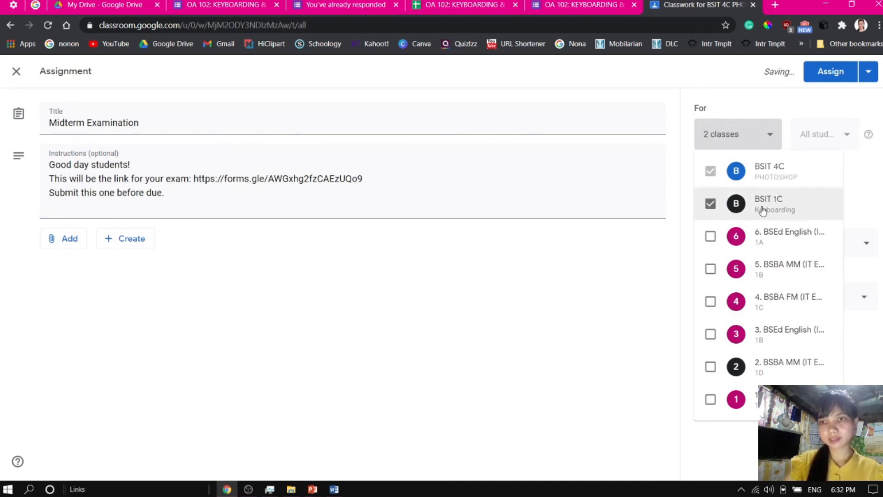
{"action": "left_click", "coordinate": [663, 257]}
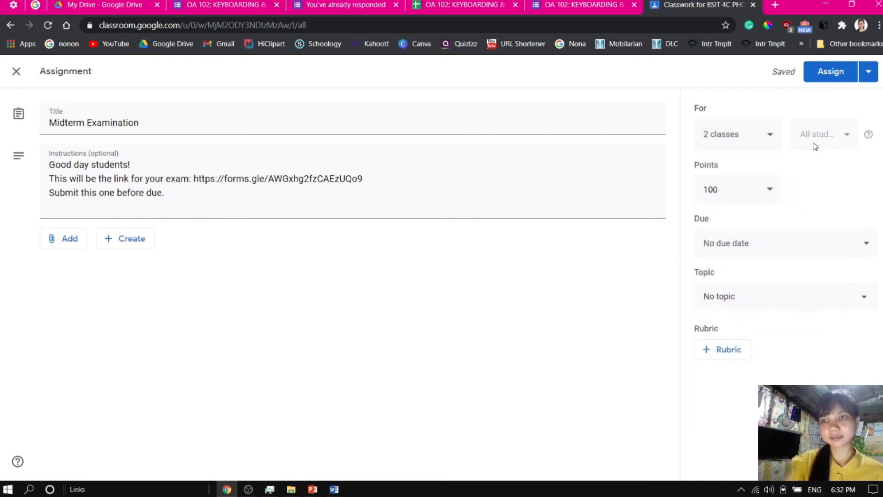
Check the form's total points and set the assignment's points to 48
{"action": "left_click", "coordinate": [738, 193]}
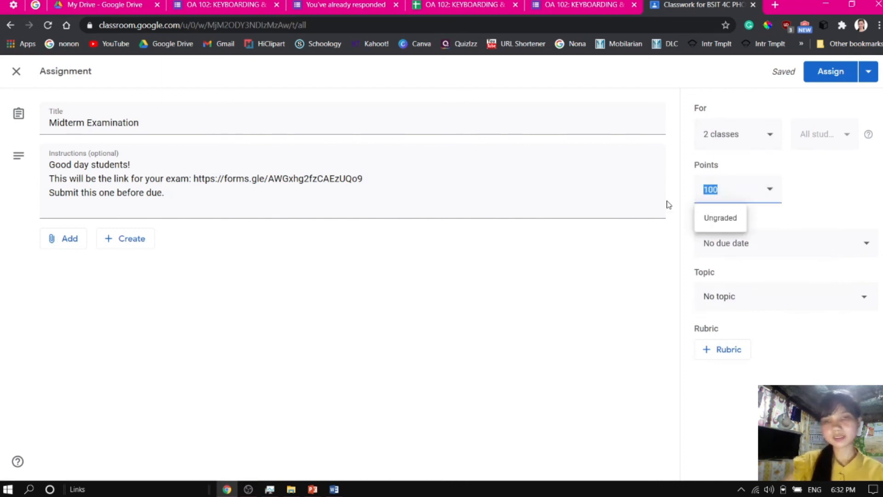
{"action": "left_click", "coordinate": [221, 4]}
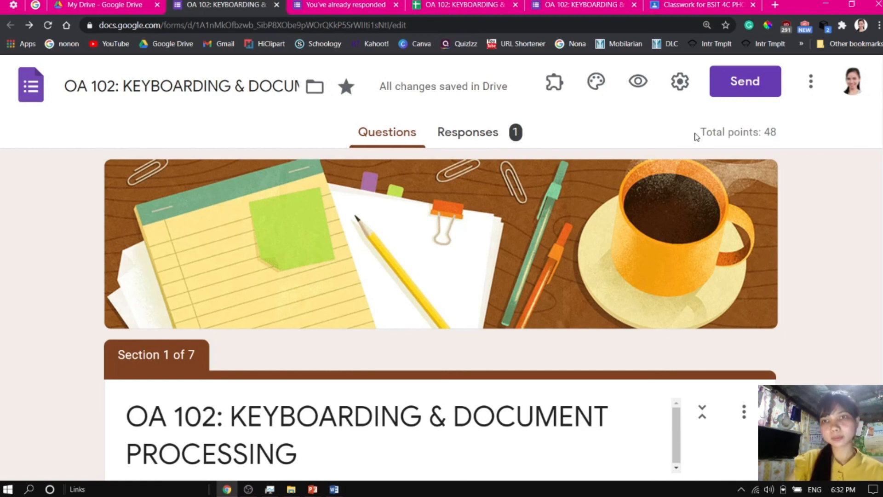
{"action": "left_click_drag", "start_coordinate": [697, 135], "coordinate": [777, 133]}
{"action": "left_click", "coordinate": [782, 134]}
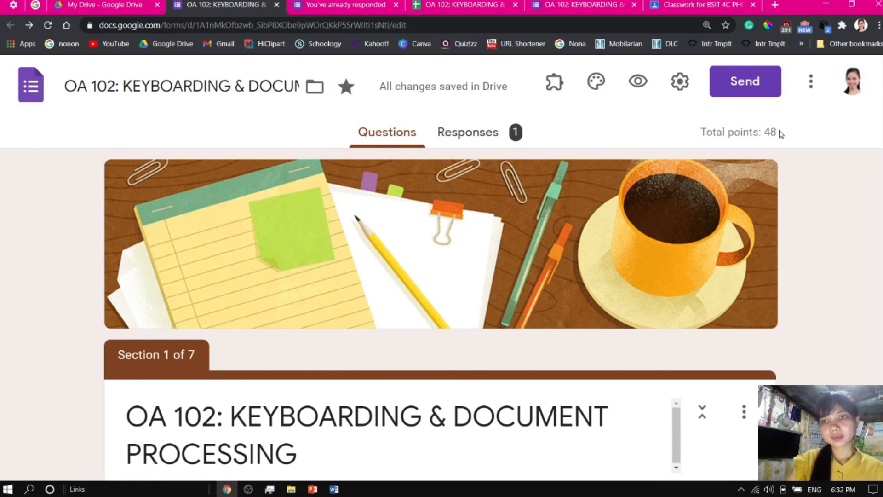
{"action": "left_click", "coordinate": [703, 5]}
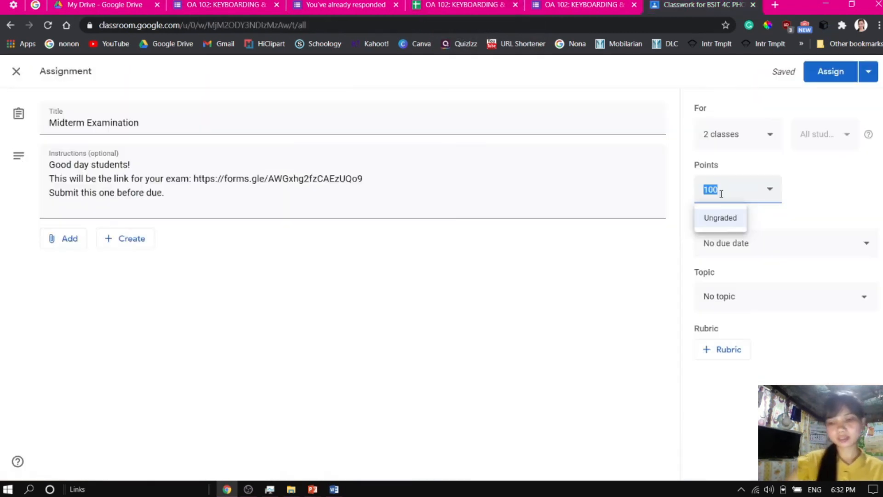
{"action": "type", "text": "48"}
{"action": "left_click", "coordinate": [819, 197]}
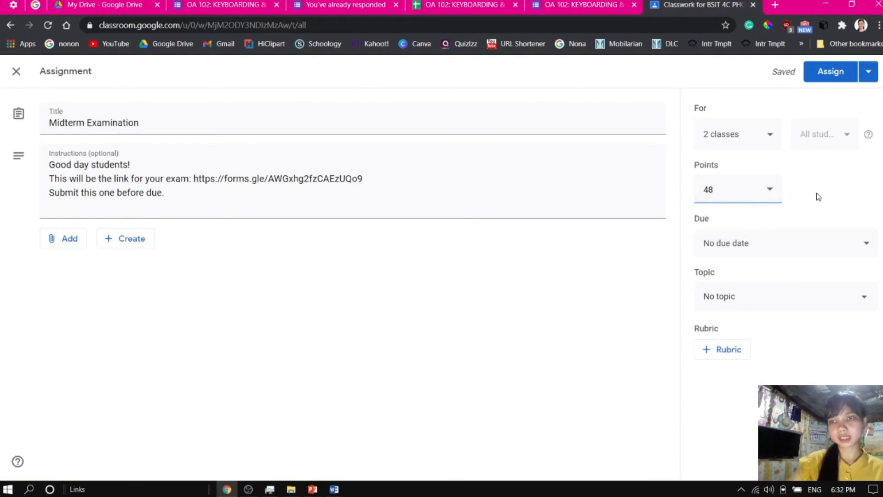
Set the assignment's due date to December 7, 2020
{"action": "left_click", "coordinate": [795, 259]}
{"action": "left_click", "coordinate": [762, 294]}
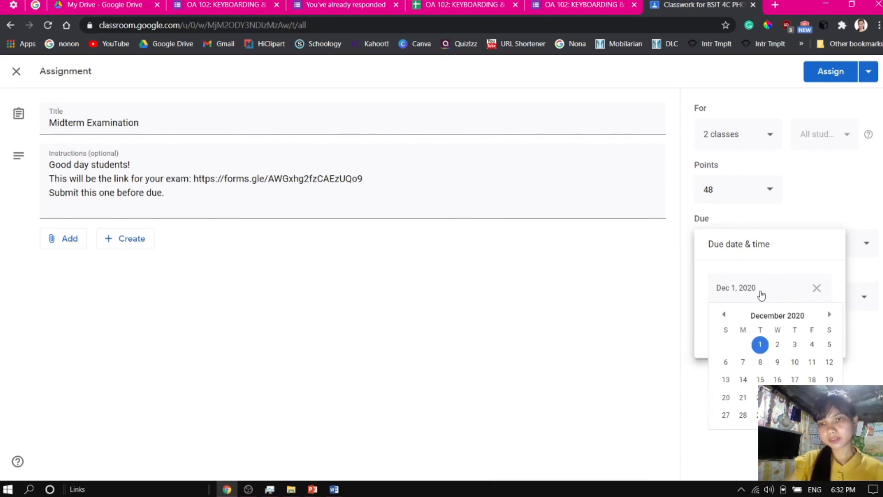
{"action": "left_click", "coordinate": [743, 362]}
{"action": "left_click", "coordinate": [757, 325]}
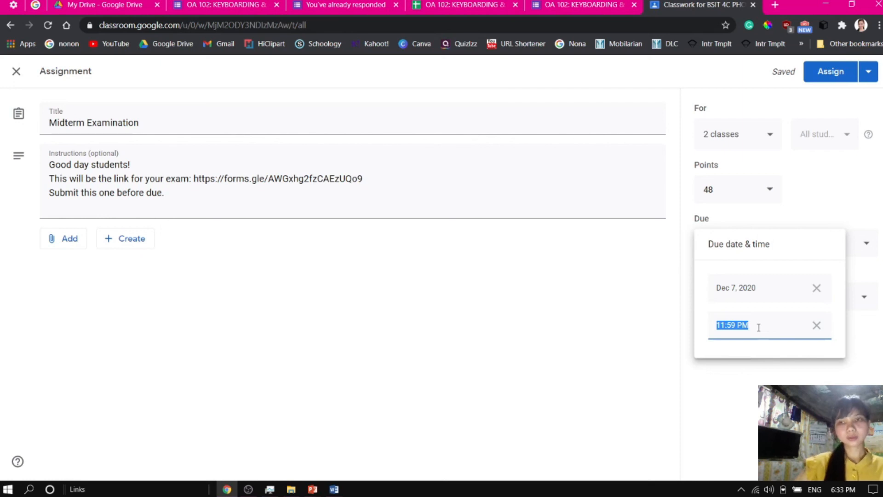
{"action": "left_click", "coordinate": [762, 382]}
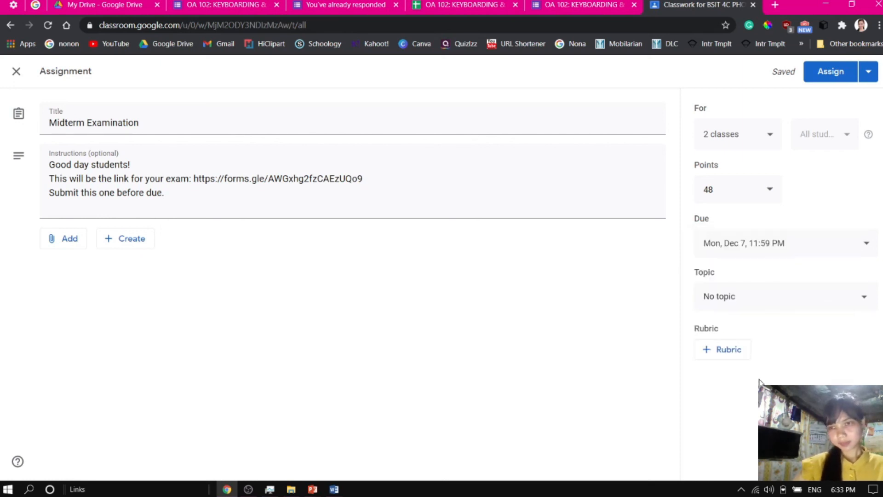
Set the assignment's due time to 9:00 AM on December 7, 2020
{"action": "left_click", "coordinate": [753, 245]}
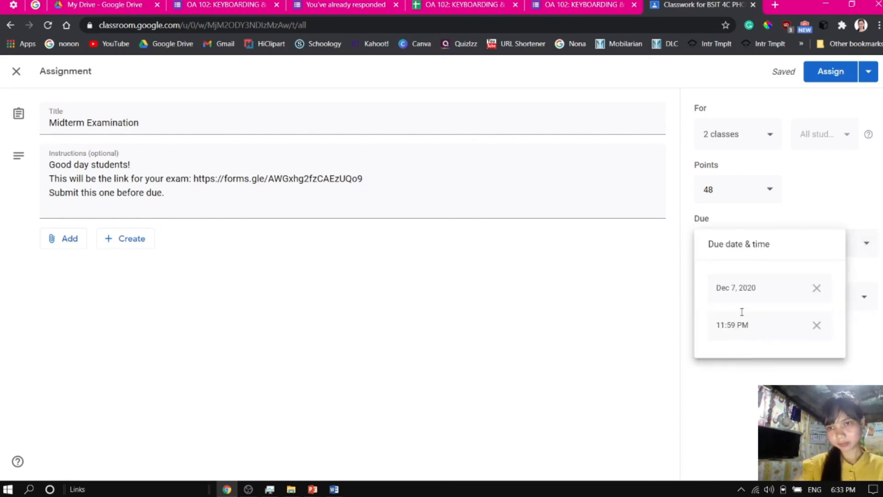
{"action": "left_click", "coordinate": [744, 326]}
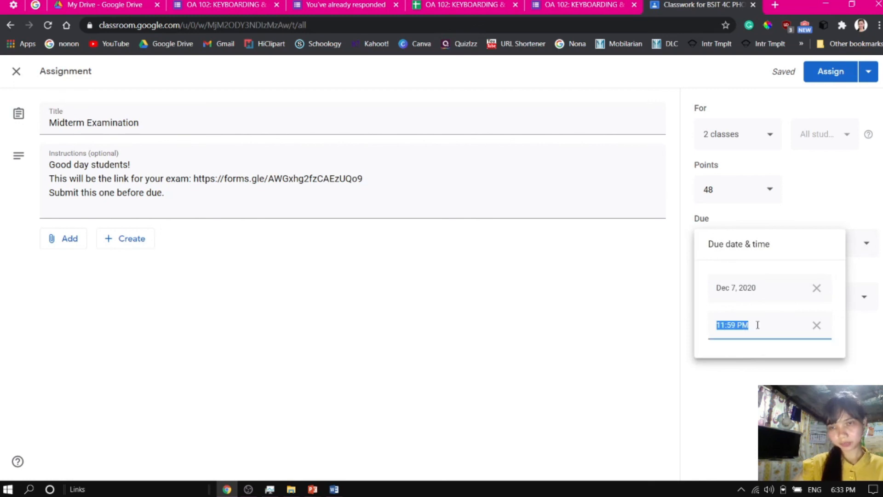
{"action": "type", "text": "9"}
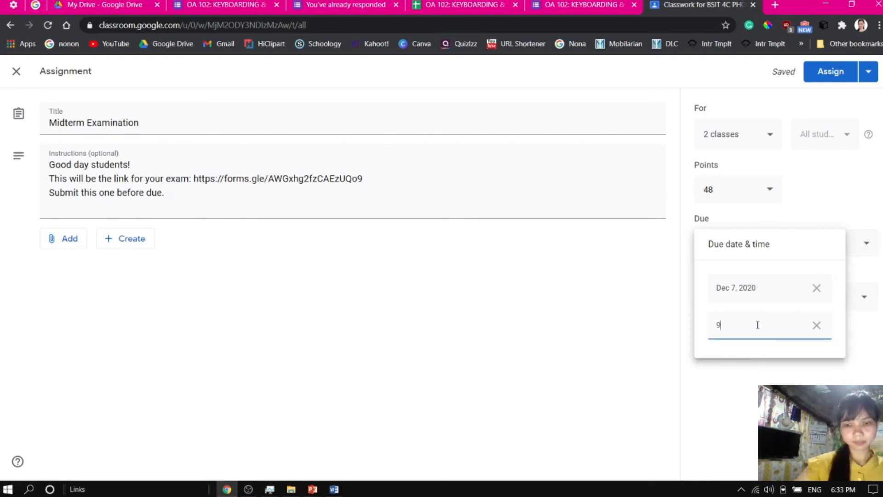
{"action": "key", "text": "BackSpace"}
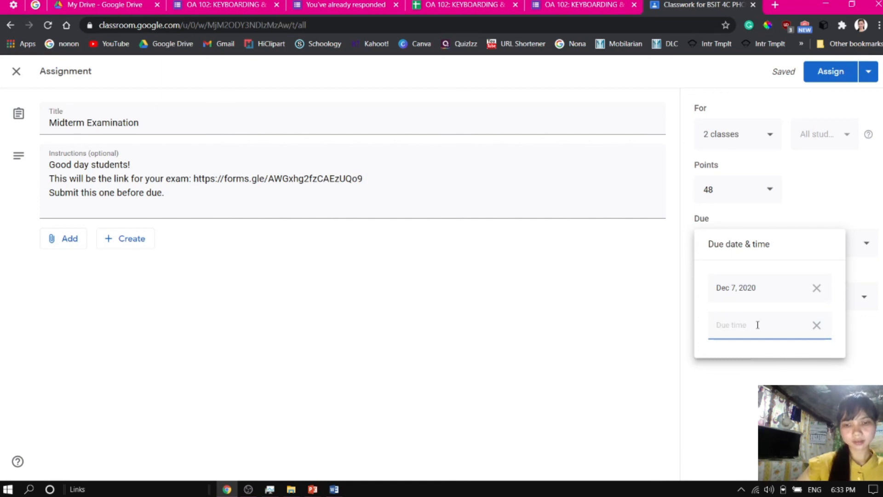
{"action": "type", "text": "9:"}
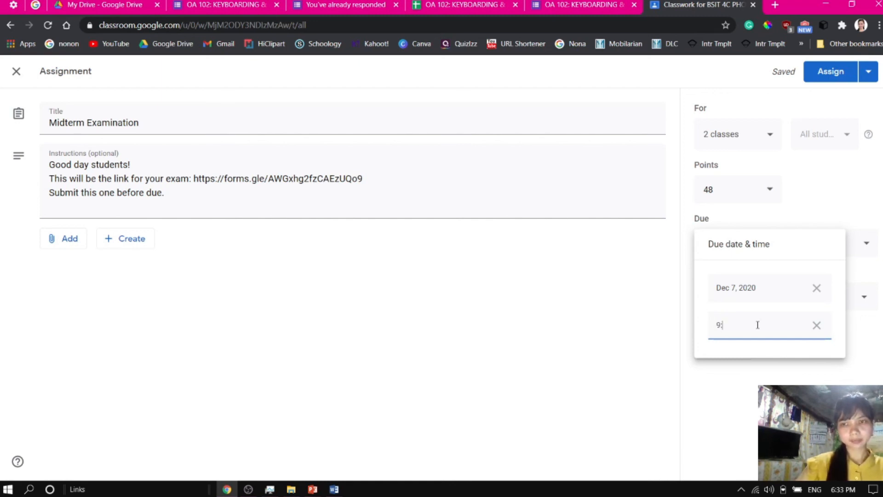
{"action": "type", "text": "0000 AM"}
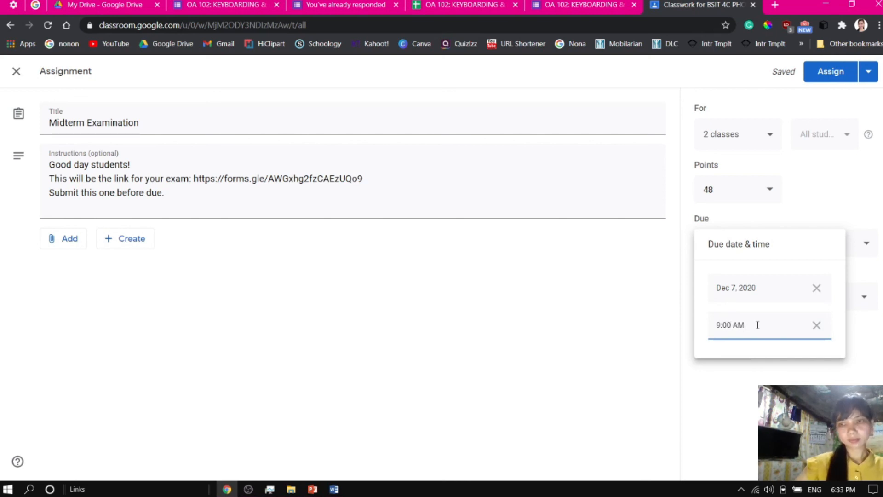
{"action": "left_click", "coordinate": [756, 423]}
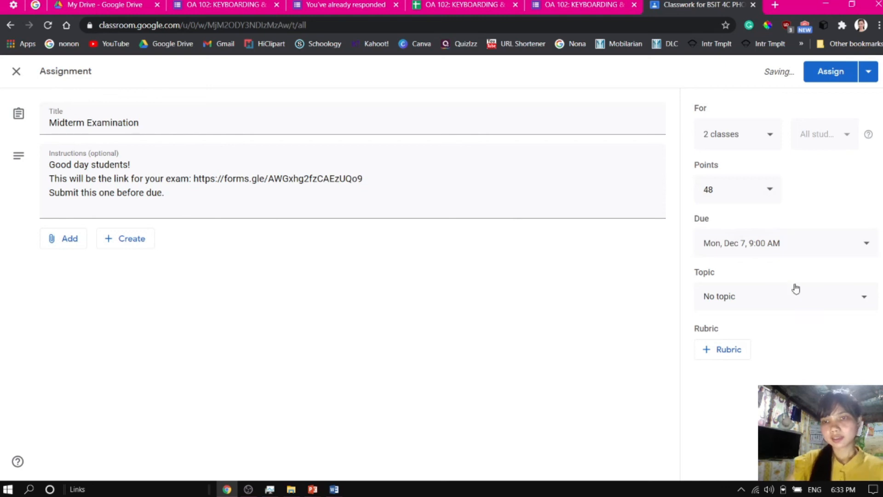
Set the assignment's topic to Exam and assign it to the classes
{"action": "left_click", "coordinate": [768, 297]}
{"action": "left_click", "coordinate": [736, 323]}
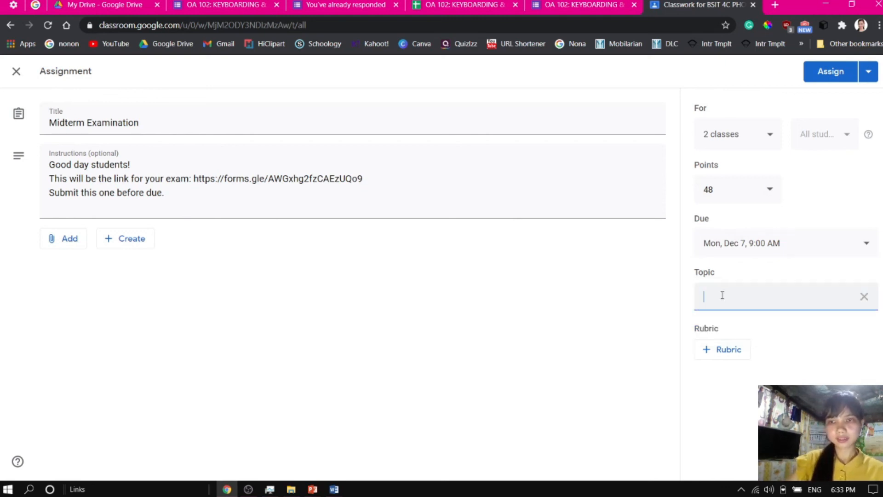
{"action": "type", "text": "EXam"}
{"action": "key", "text": "BackSpace"}
{"action": "key", "text": "BackSpace"}
{"action": "key", "text": "BackSpace"}
{"action": "type", "text": "xam"}
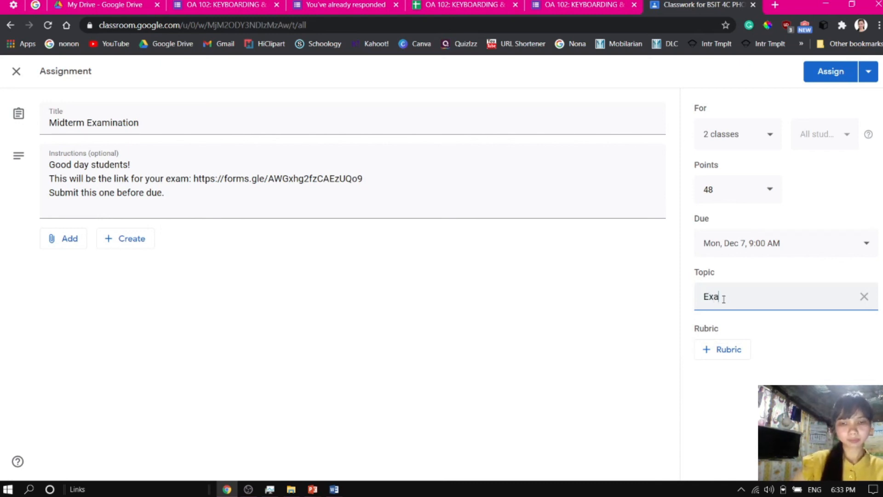
{"action": "left_click", "coordinate": [826, 73]}
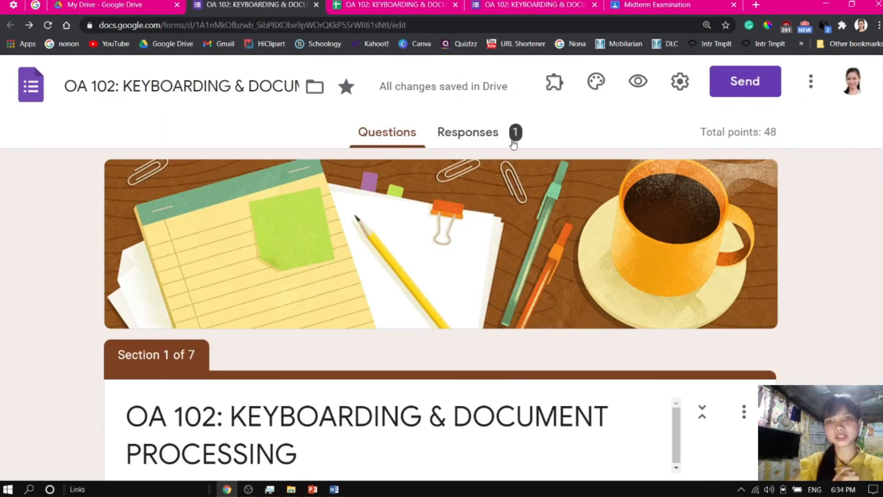
In the form's responses, switch off accepting responses and switch it back on
{"action": "left_click", "coordinate": [473, 132]}
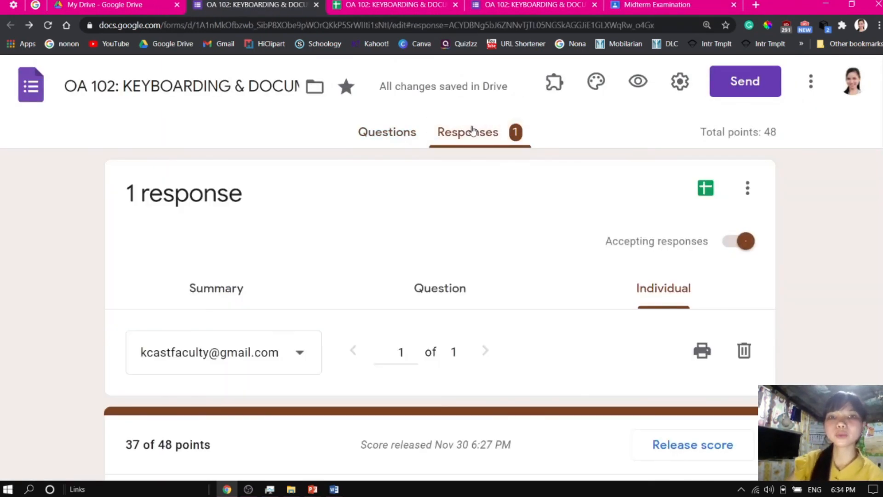
{"action": "left_click", "coordinate": [734, 246]}
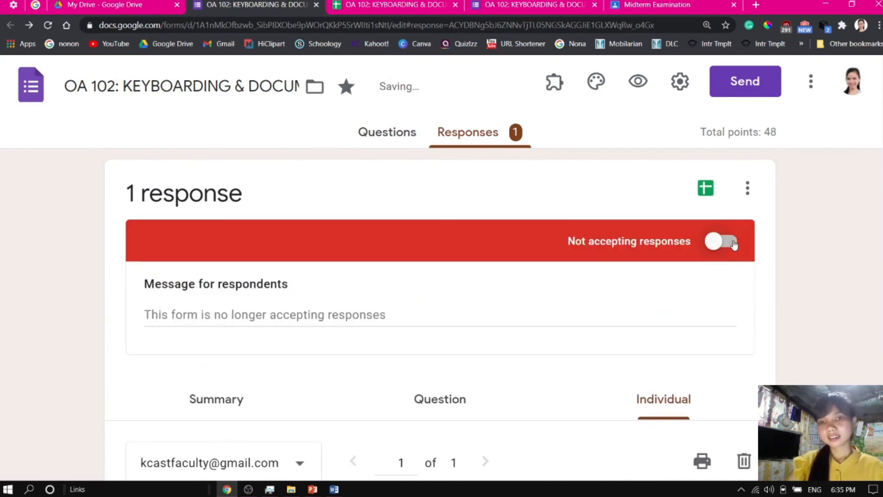
{"action": "left_click", "coordinate": [734, 245]}
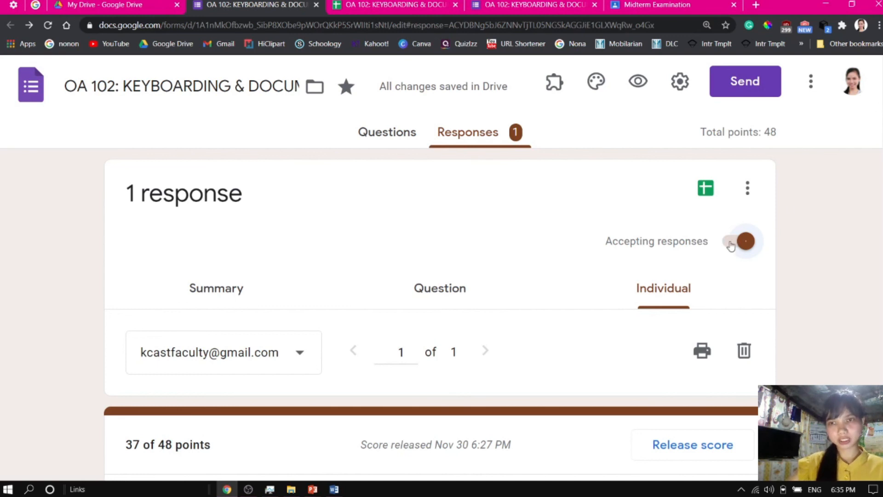
Review the form's first section and the posted Midterm Examination assignment in Classroom
{"action": "left_click", "coordinate": [387, 132]}
{"action": "scroll", "coordinate": [441, 266], "scroll_direction": "down", "scroll_amount": 10}
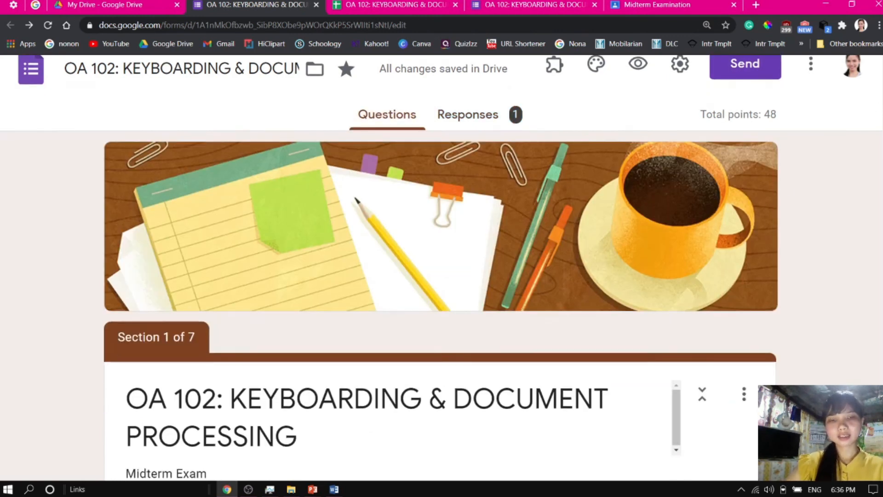
{"action": "scroll", "coordinate": [441, 266], "scroll_direction": "up", "scroll_amount": 3}
{"action": "scroll", "coordinate": [286, 205], "scroll_direction": "up", "scroll_amount": 1}
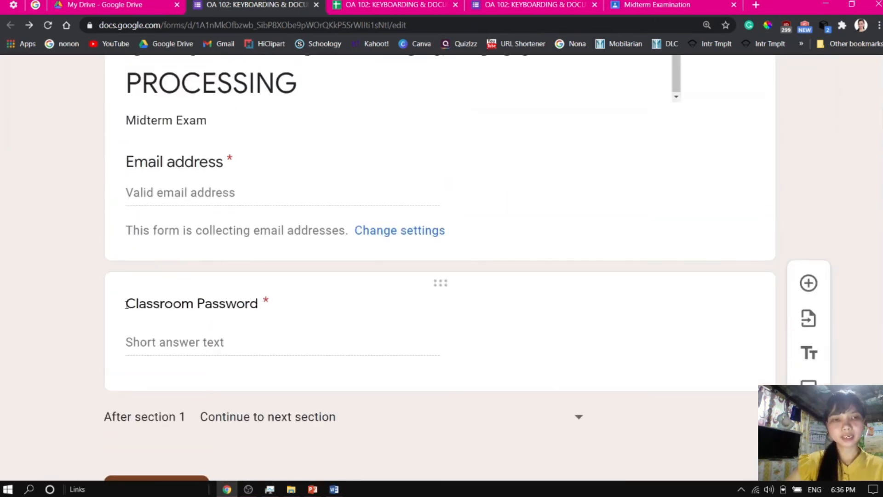
{"action": "left_click", "coordinate": [647, 2]}
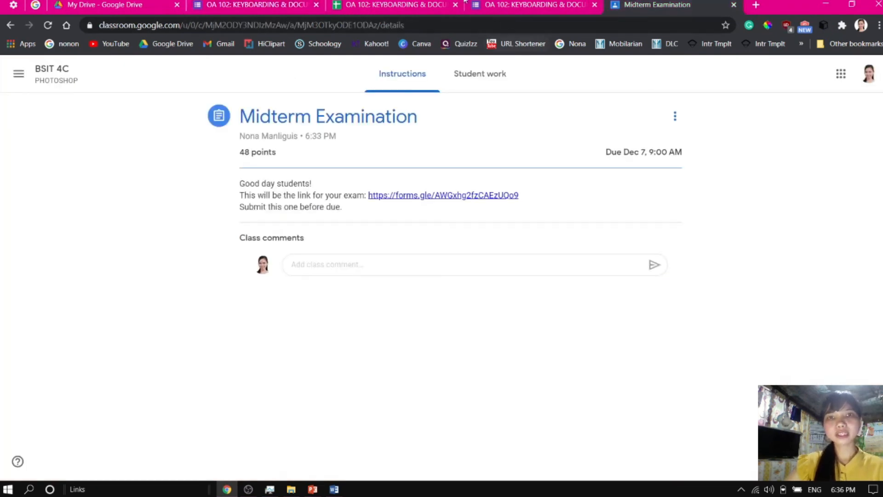
{"action": "left_click", "coordinate": [270, 3]}
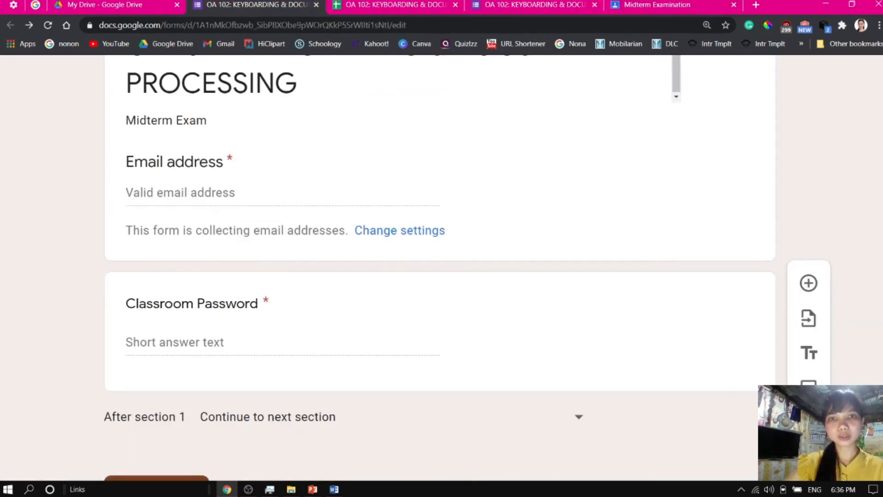
{"action": "scroll", "coordinate": [441, 267], "scroll_direction": "up", "scroll_amount": 10}
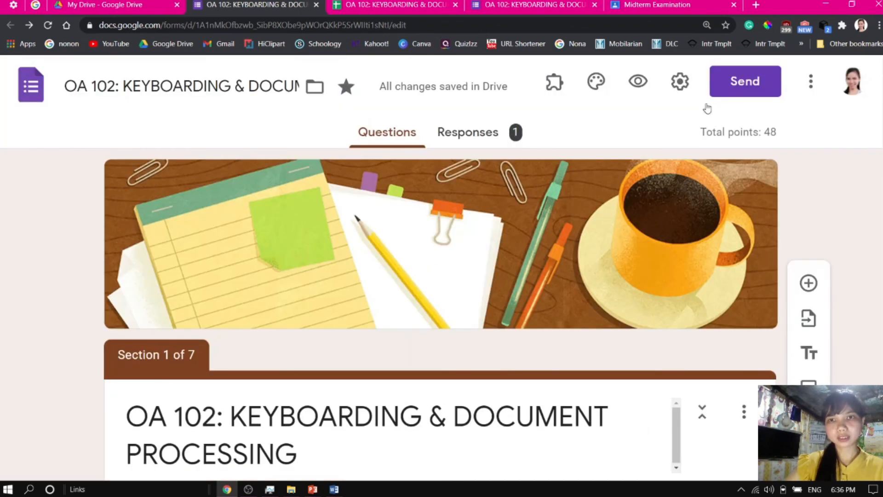
Stop the form from accepting responses
{"action": "left_click", "coordinate": [493, 135]}
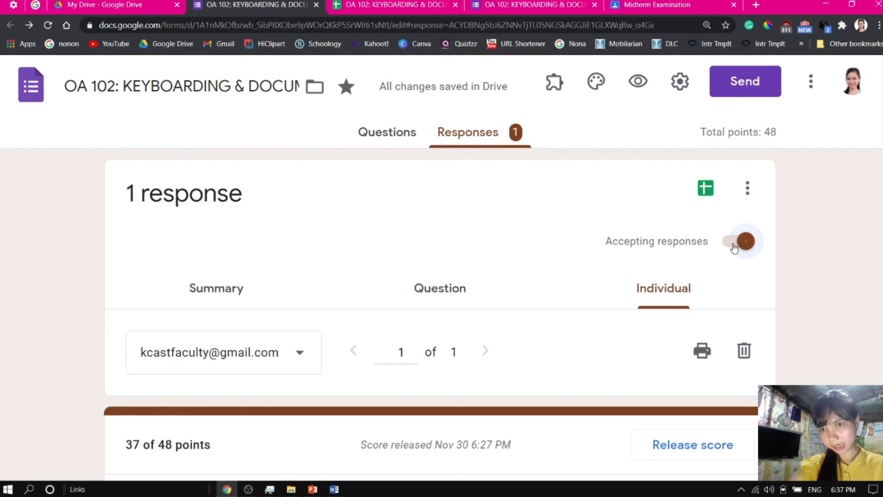
{"action": "left_click", "coordinate": [736, 244]}
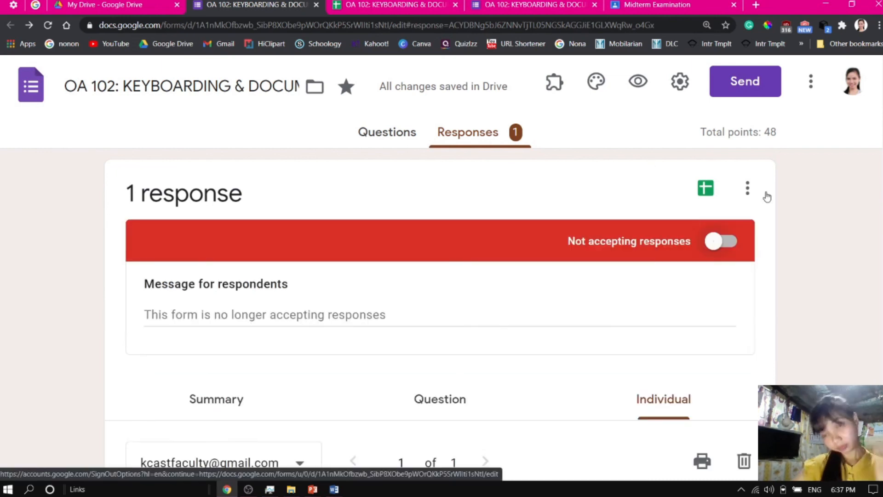